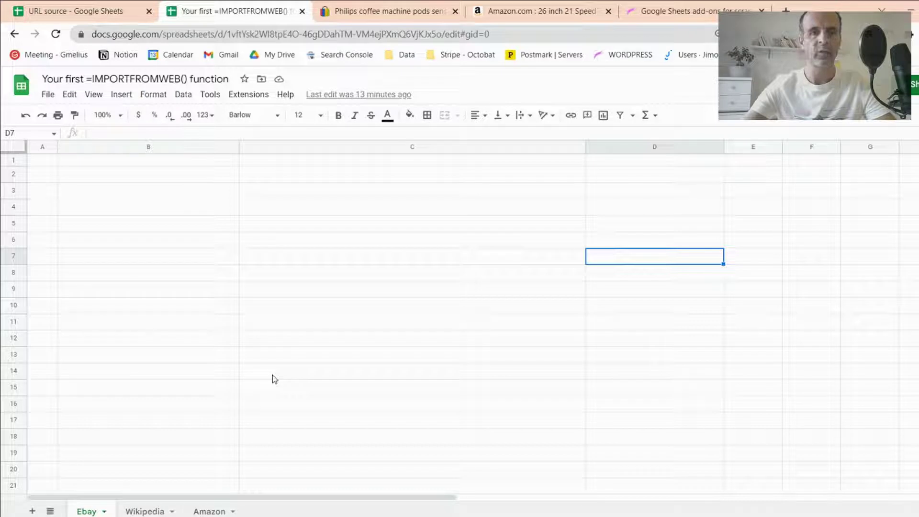
Reactivate the ImportFromWeb add-on and show its Monitor page with 0 succeeded, 0 pending, 0 failed fetches
left_click(247, 96)
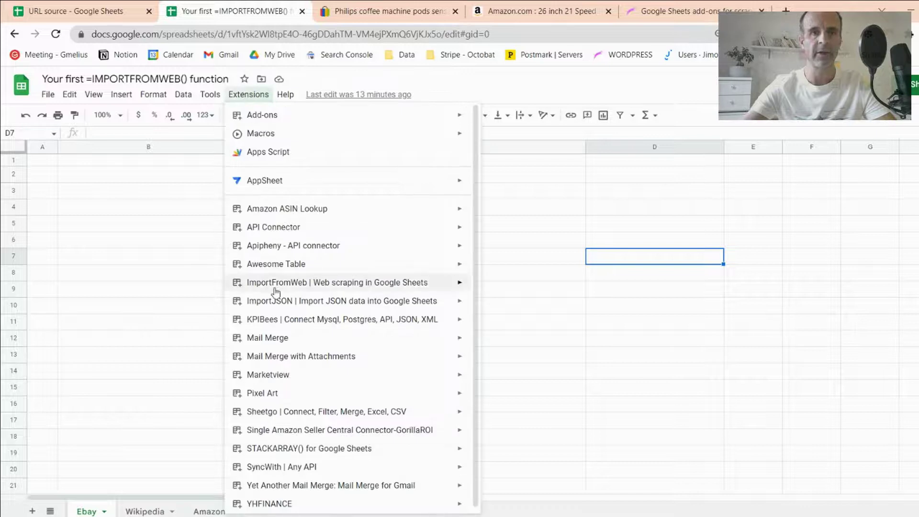
mouse_move(276, 287)
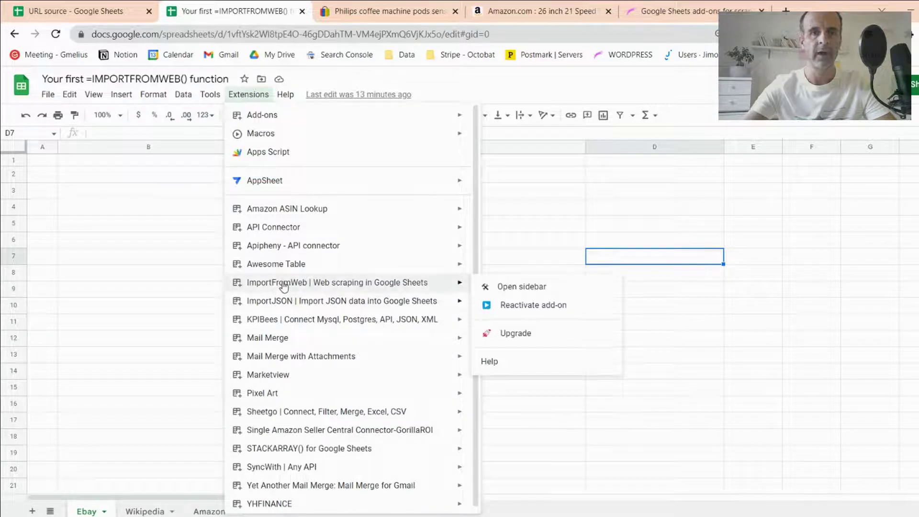
left_click(538, 305)
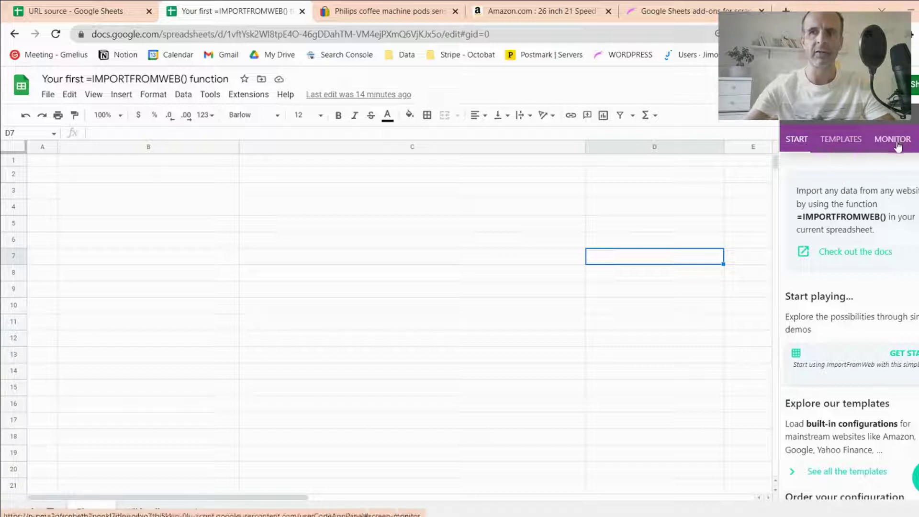
left_click(897, 143)
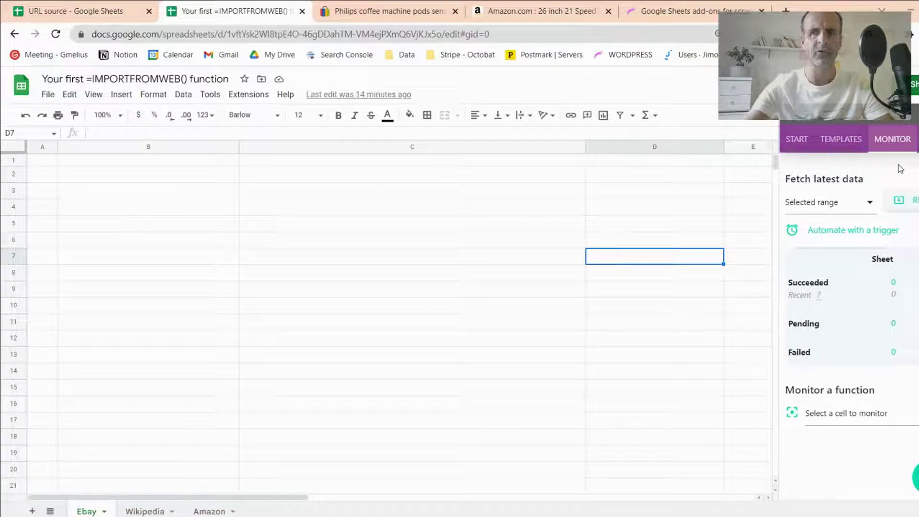
left_click(132, 192)
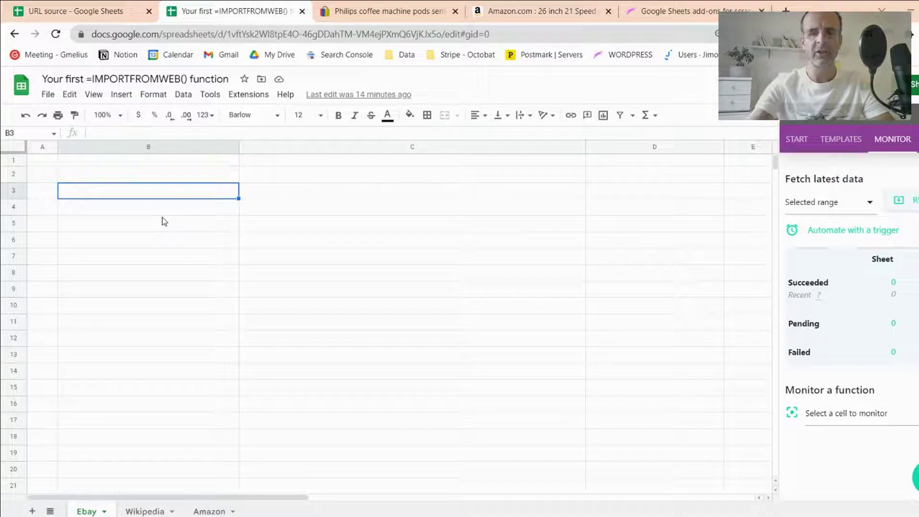
type("=I")
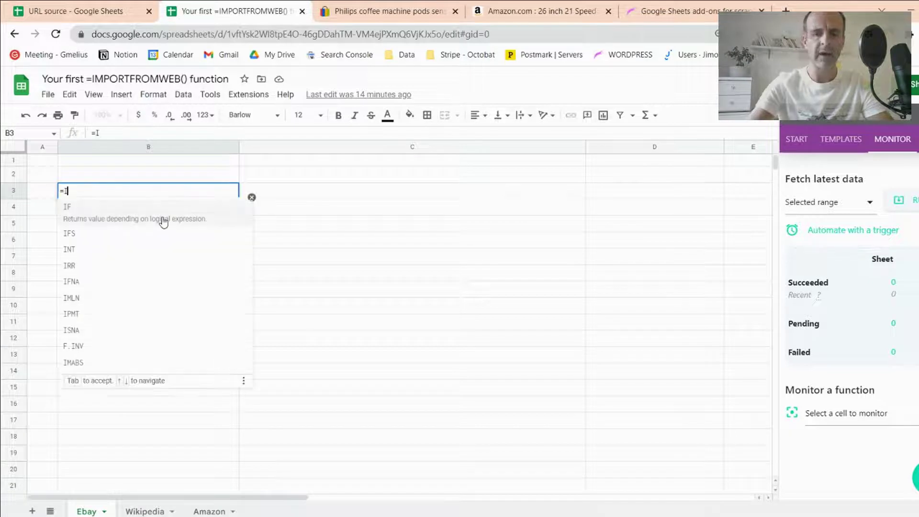
type("MPORTFR")
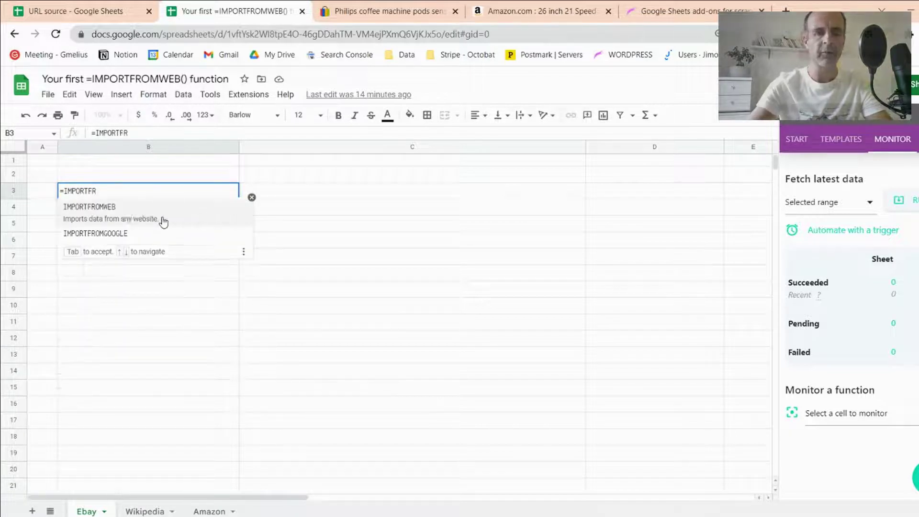
type("O")
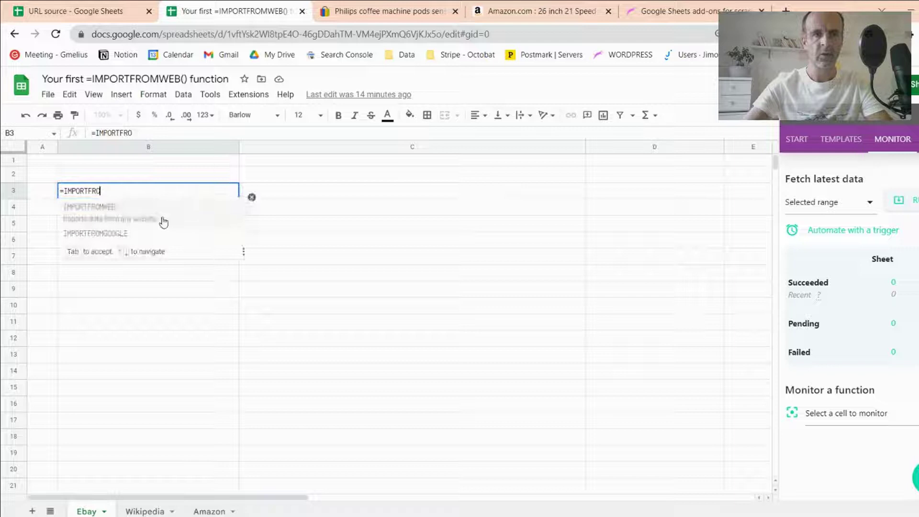
type("MWEB")
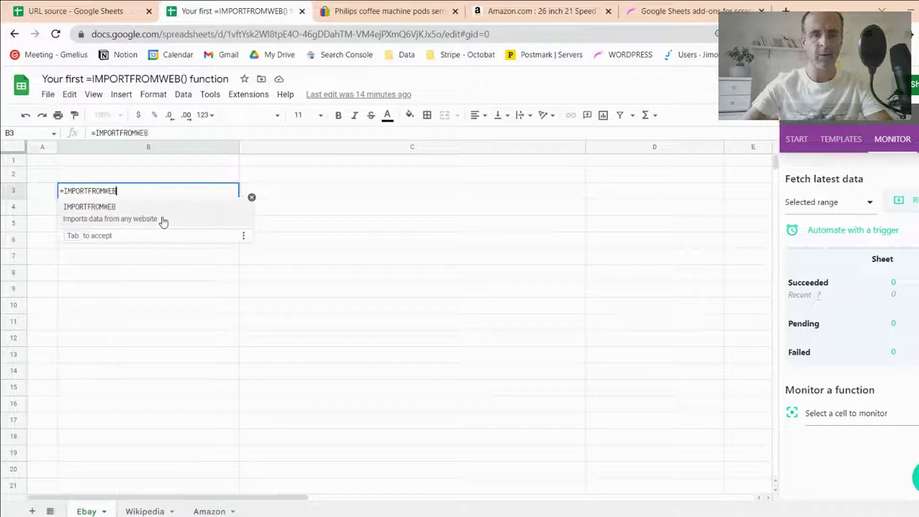
type("(")
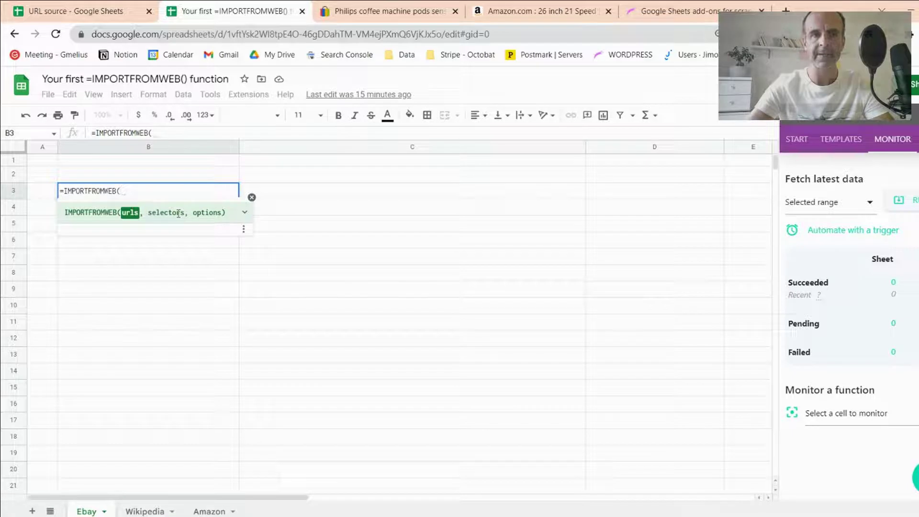
key("BackSpace")
key("Escape")
left_click(178, 213)
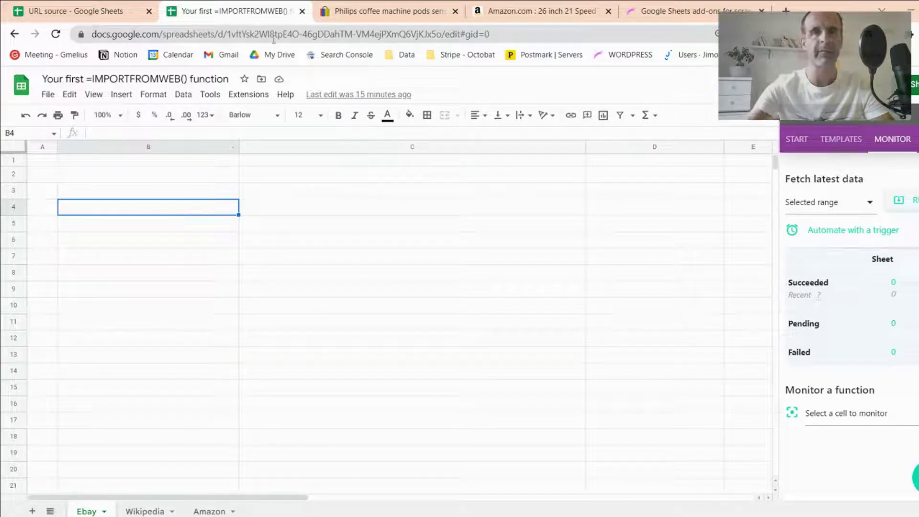
Paste the Philips Senseo coffee machine eBay listing's URL into cell B3 of the Ebay sheet
left_click(348, 11)
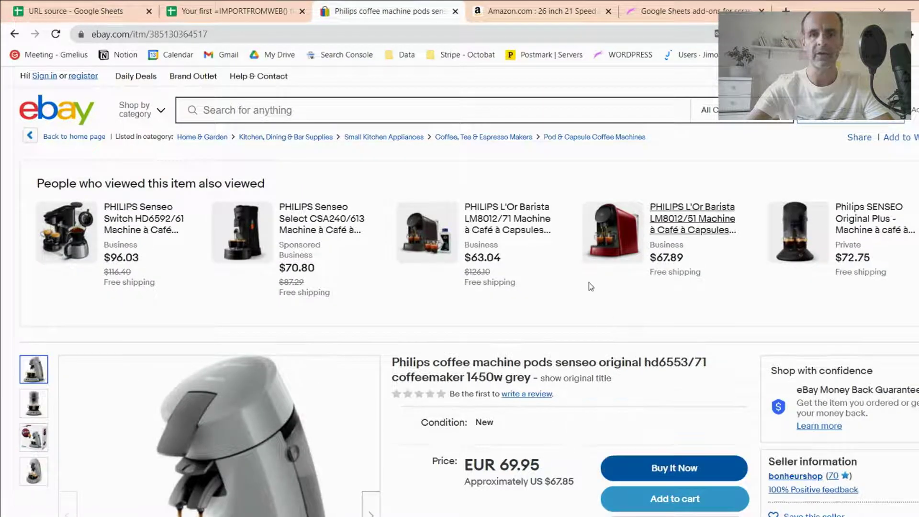
scroll(547, 277, "down", 1)
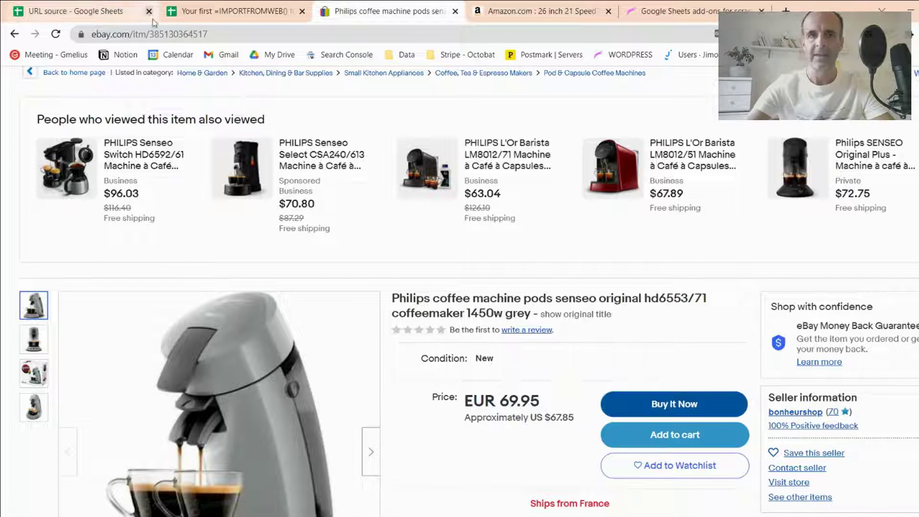
left_click(165, 41)
key("ctrl+c")
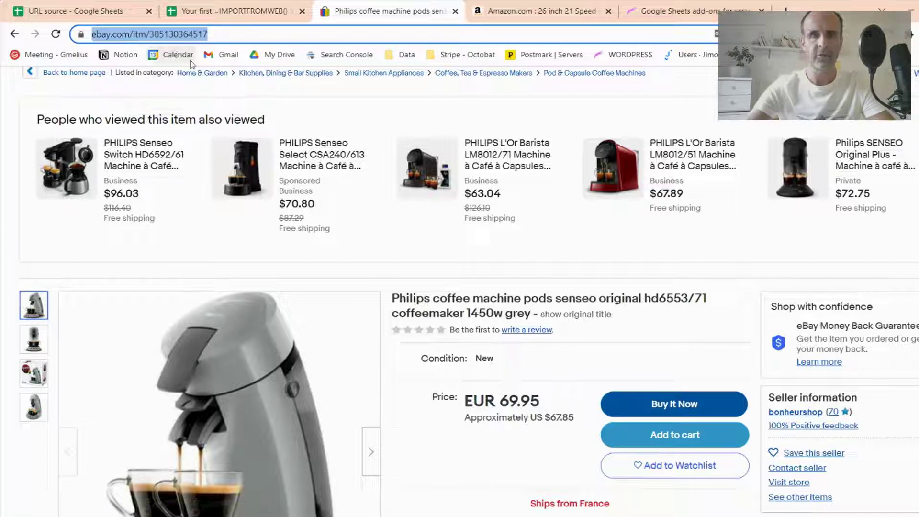
right_click(174, 41)
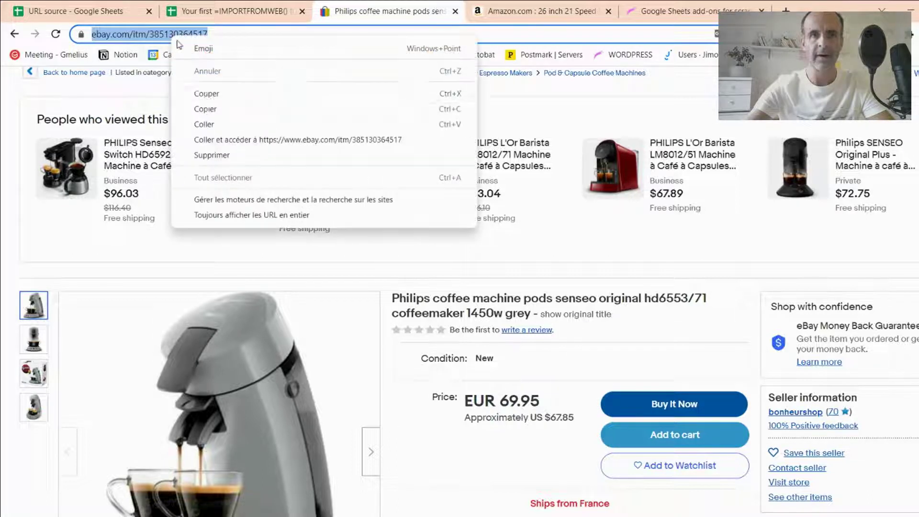
left_click(201, 107)
left_click(225, 11)
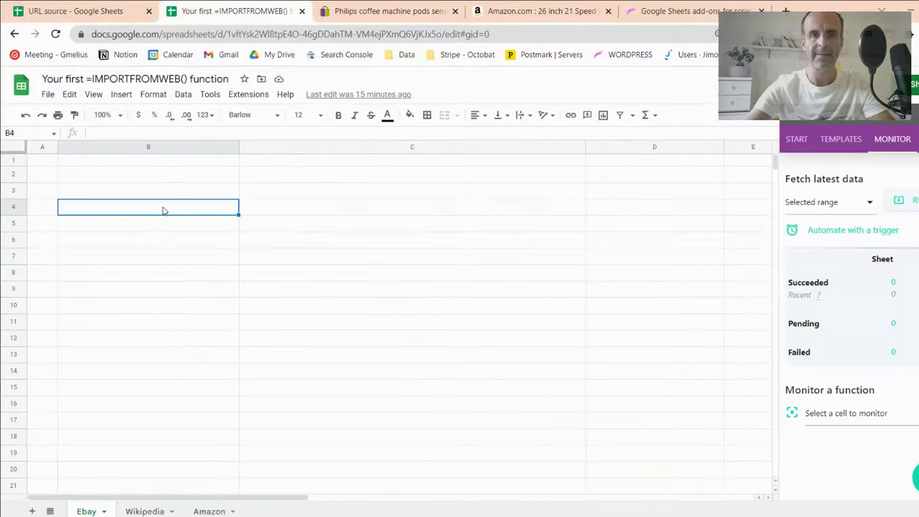
left_click(170, 190)
right_click(170, 190)
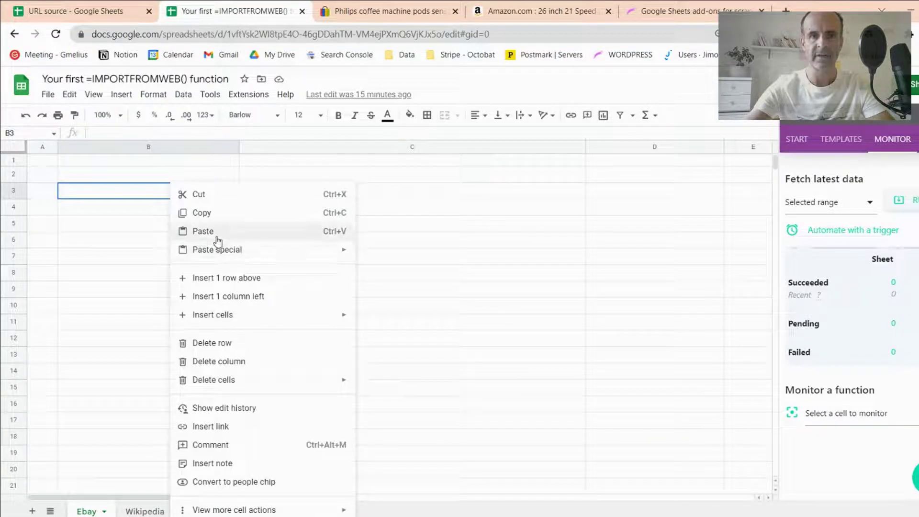
left_click(211, 230)
left_click(406, 5)
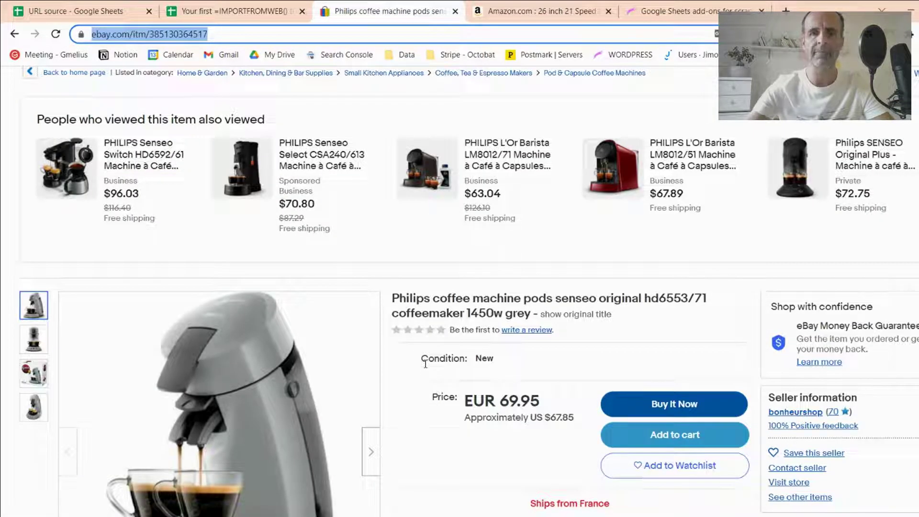
Copy the eBay item title's XPath from DevTools into cell C2
right_click(436, 317)
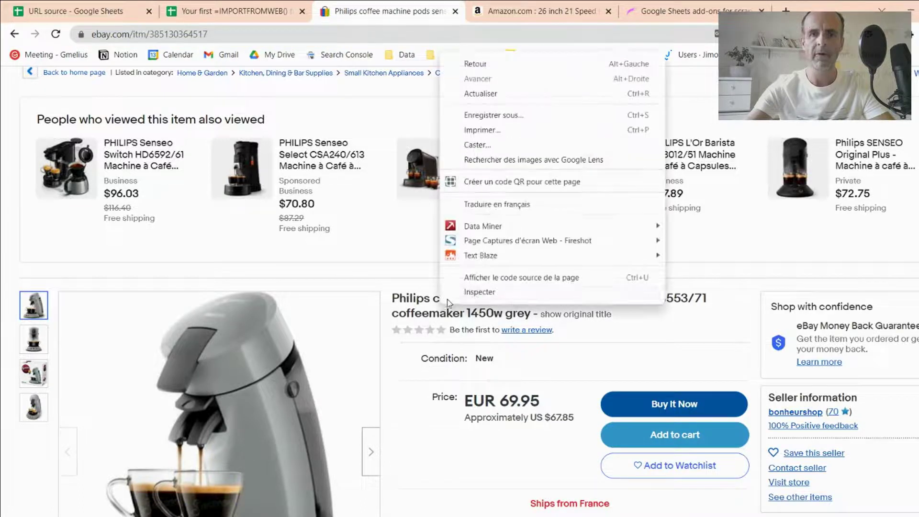
left_click(521, 297)
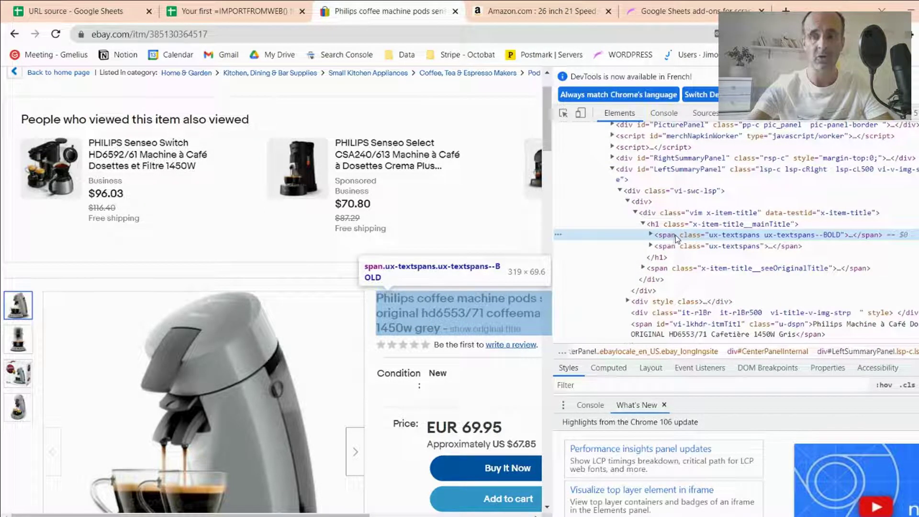
right_click(683, 234)
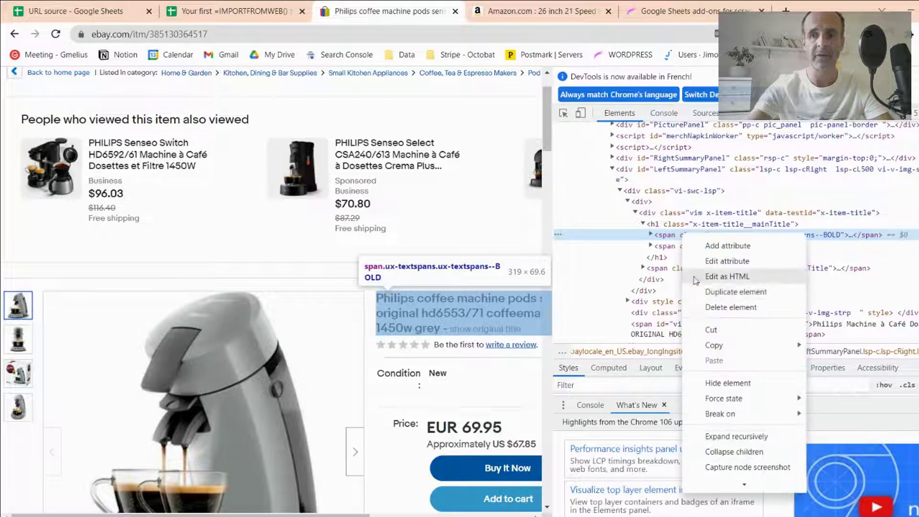
mouse_move(722, 352)
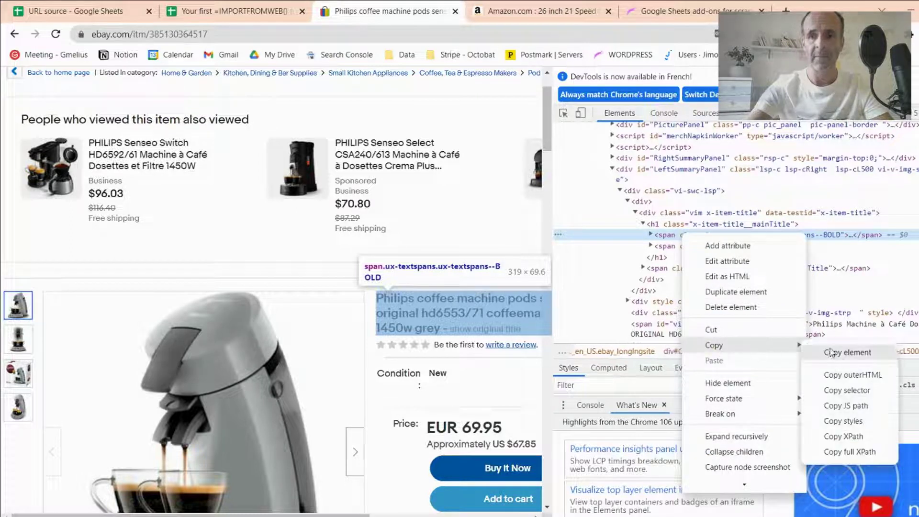
left_click(861, 437)
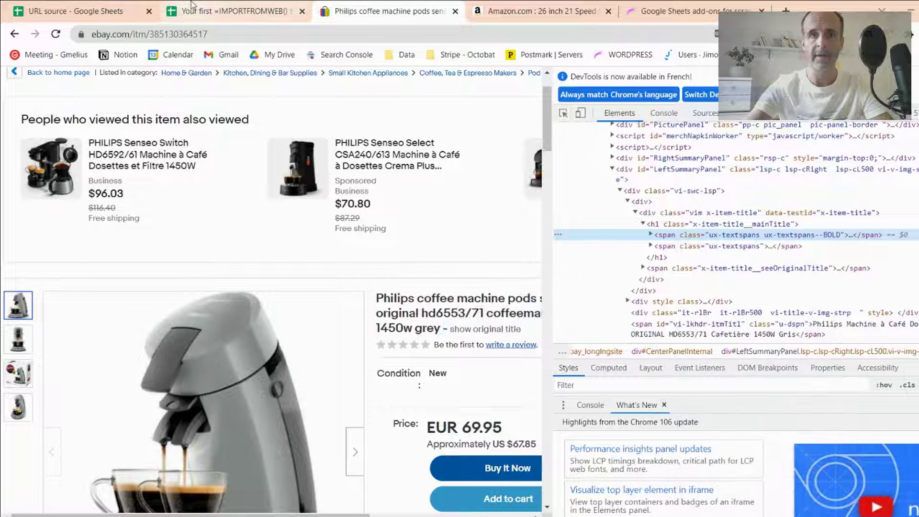
left_click(192, 7)
left_click(288, 179)
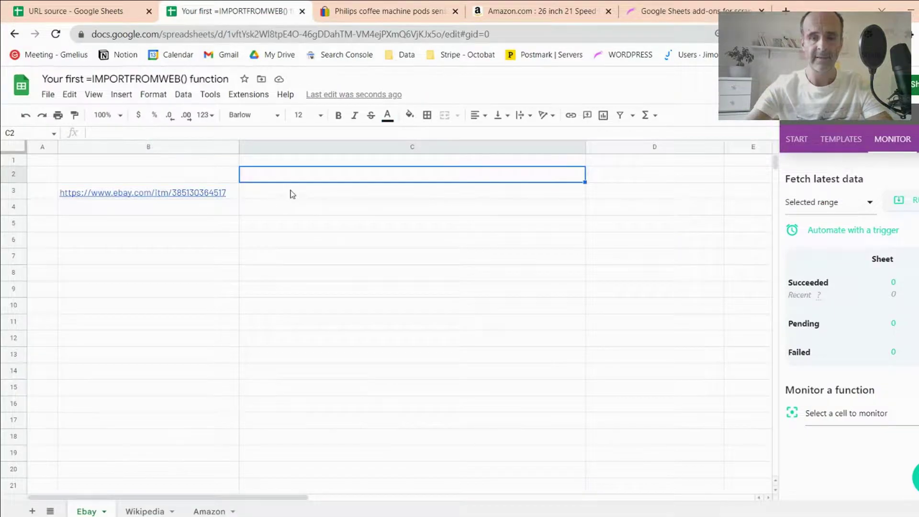
key("ctrl+v")
key("ctrl+Tab")
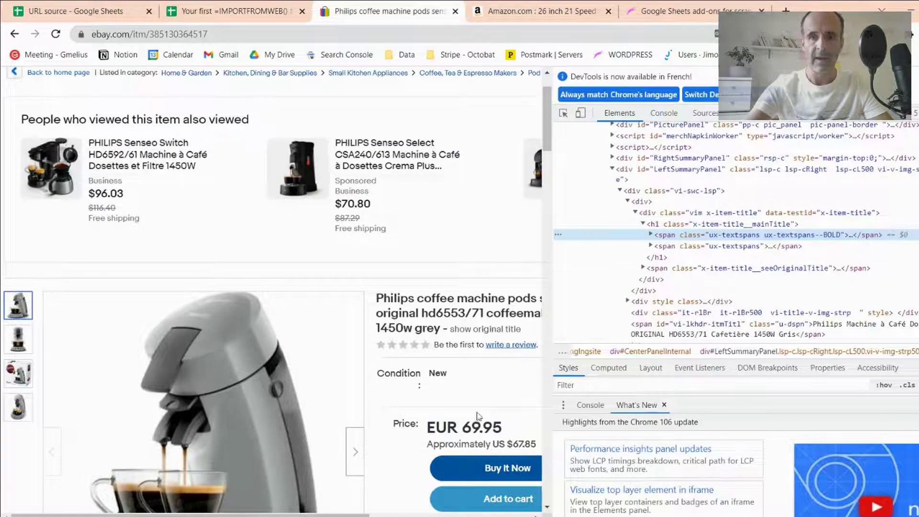
left_click(564, 113)
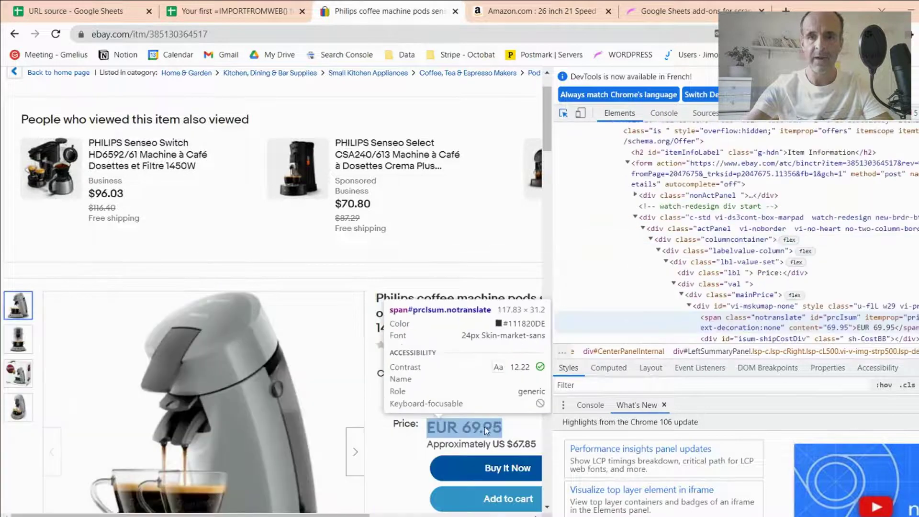
left_click(485, 426)
right_click(742, 235)
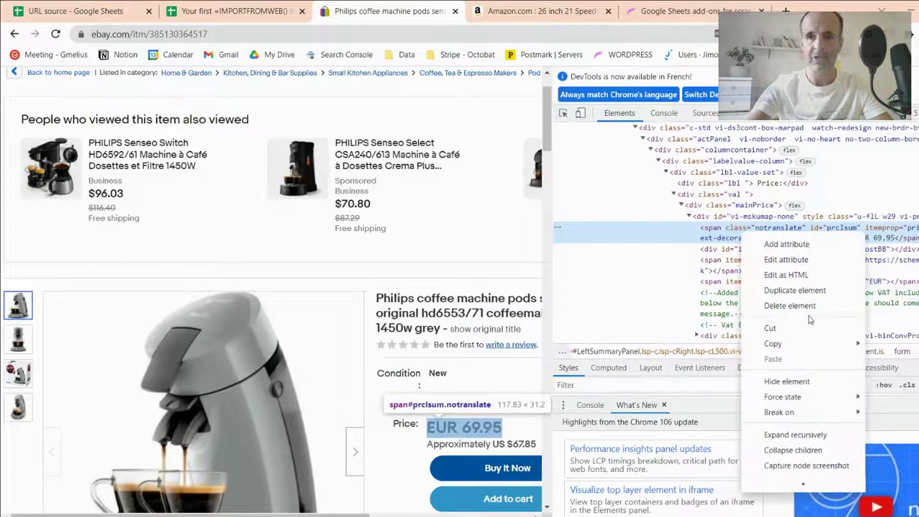
mouse_move(773, 343)
left_click(886, 435)
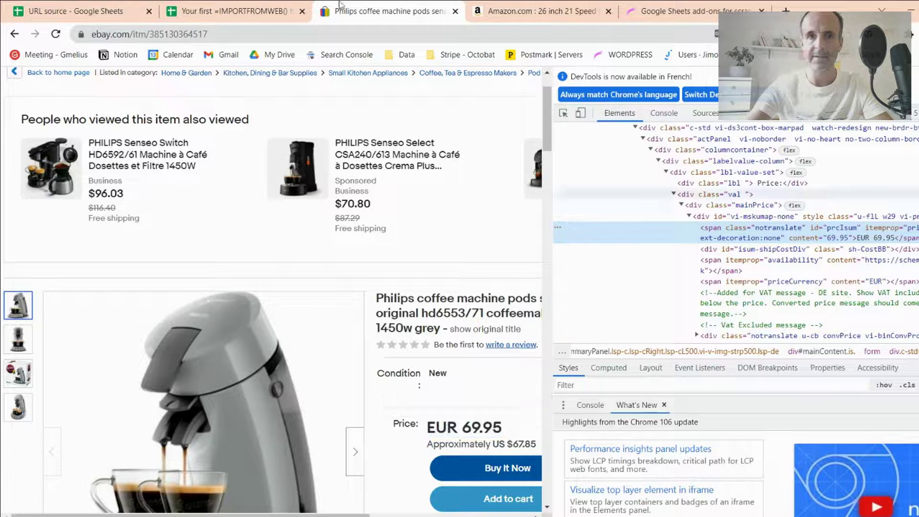
left_click(242, 11)
left_click(616, 179)
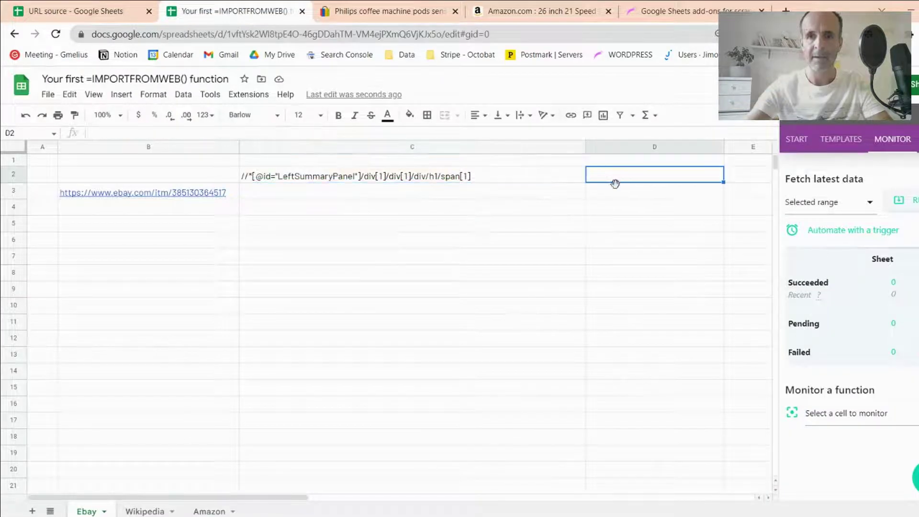
key("ctrl+v")
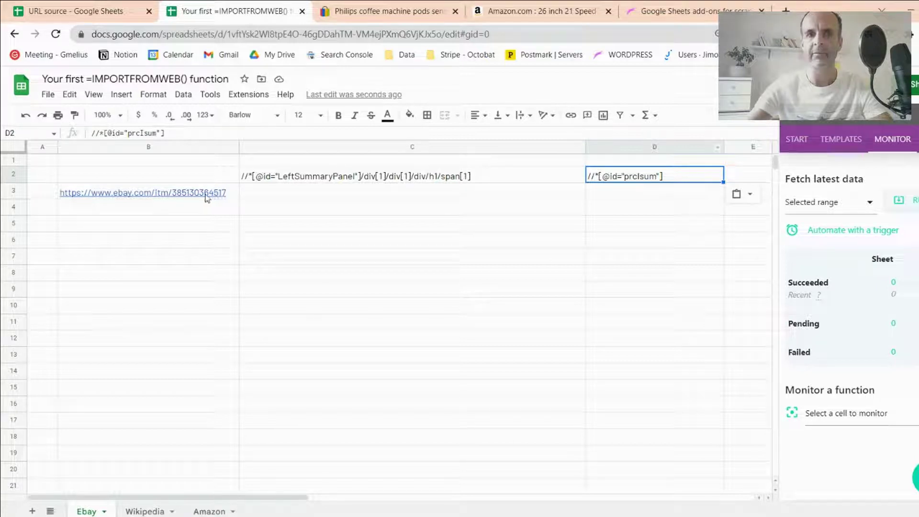
mouse_move(210, 194)
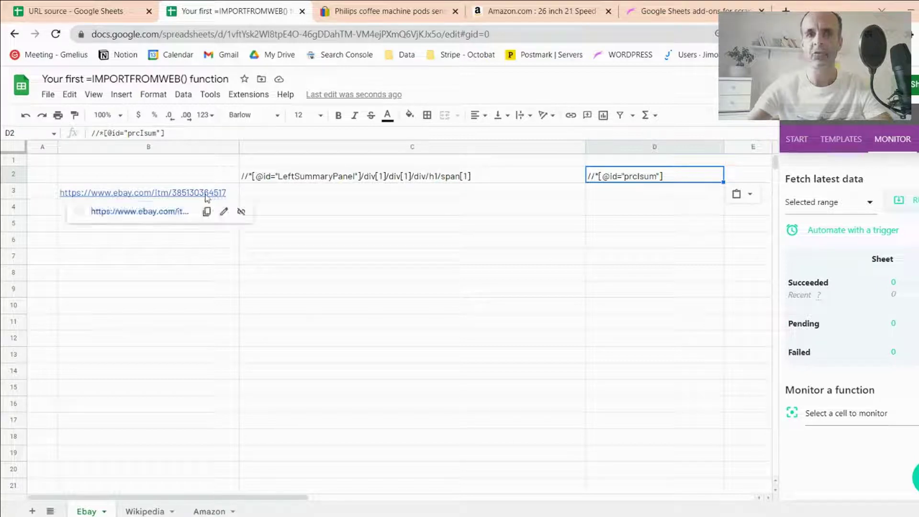
left_click(271, 177)
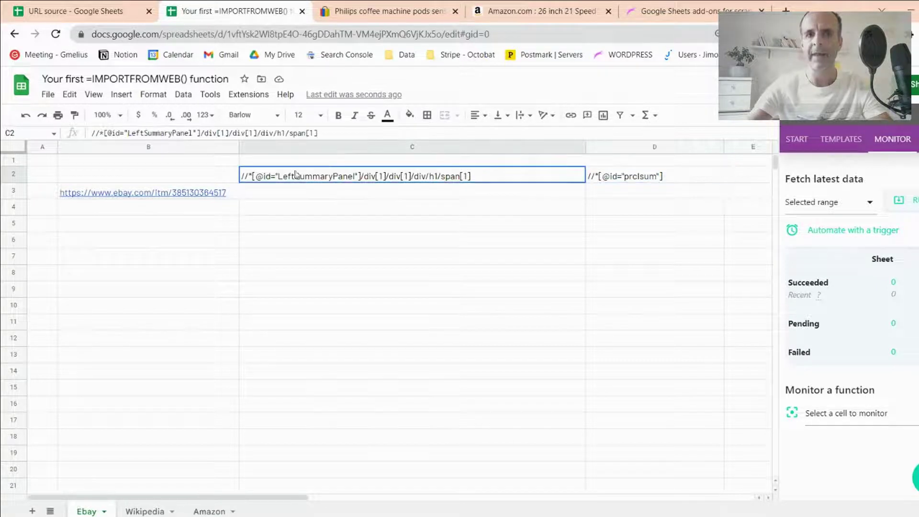
Enter =IMPORTFROMWEB(B3;C2) in C3 to fetch the Philips Senseo HD6553/71 listing title
left_click(479, 191)
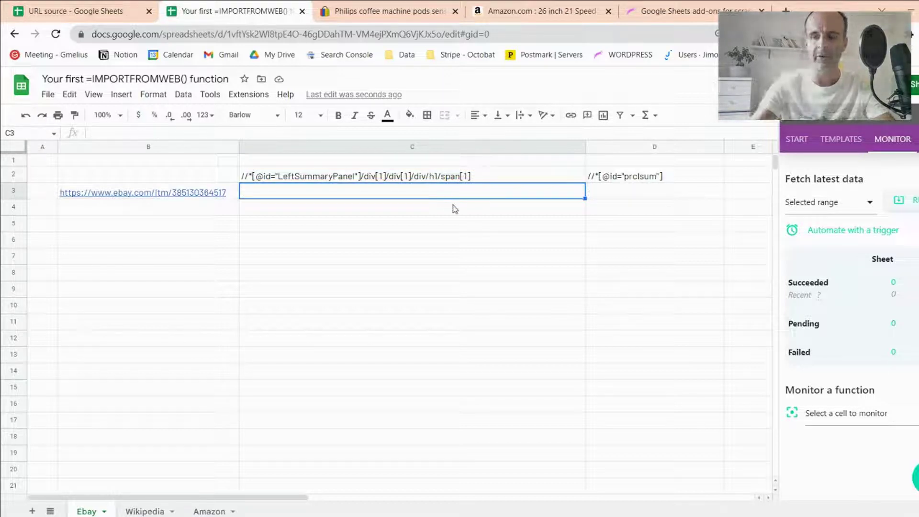
type("=IMP")
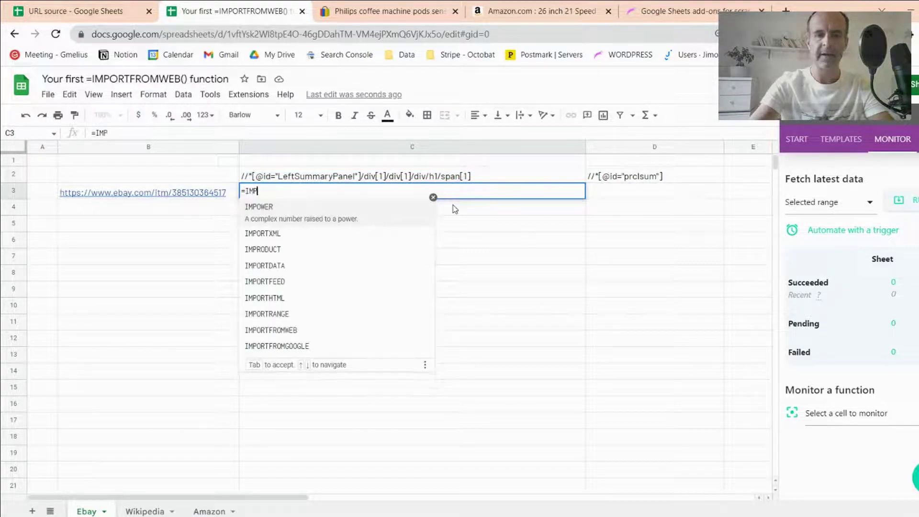
type("ORTFROM")
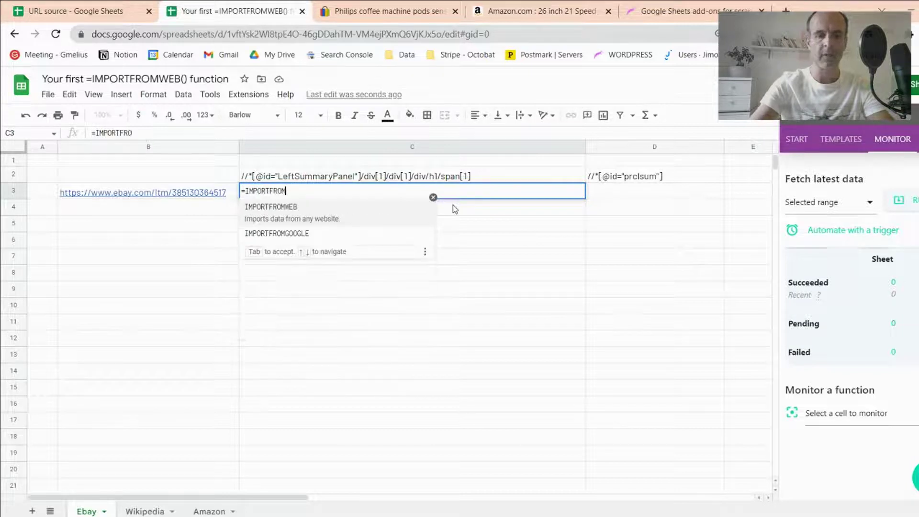
type("WEB(")
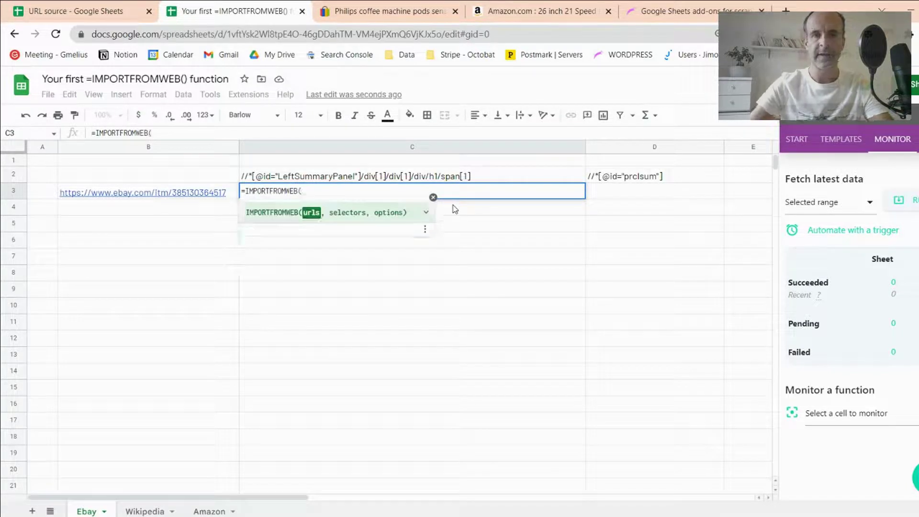
key("Left")
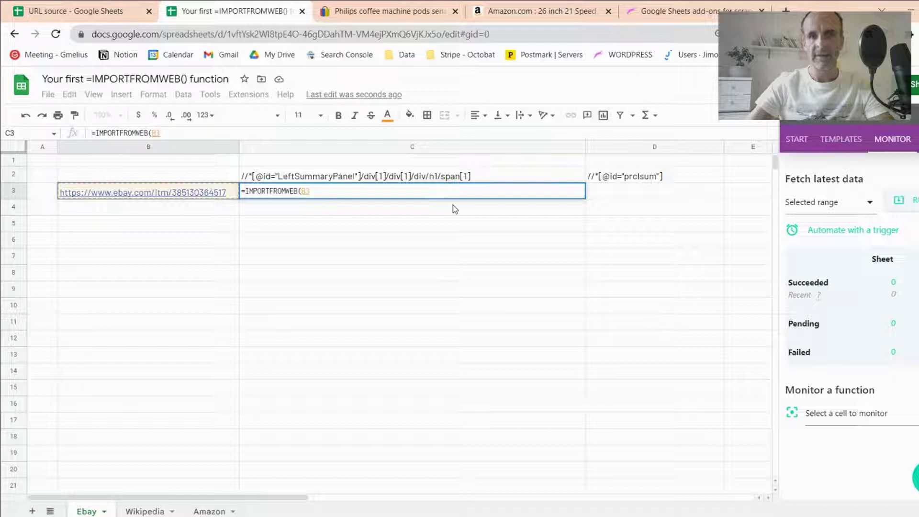
type(";")
key("Up")
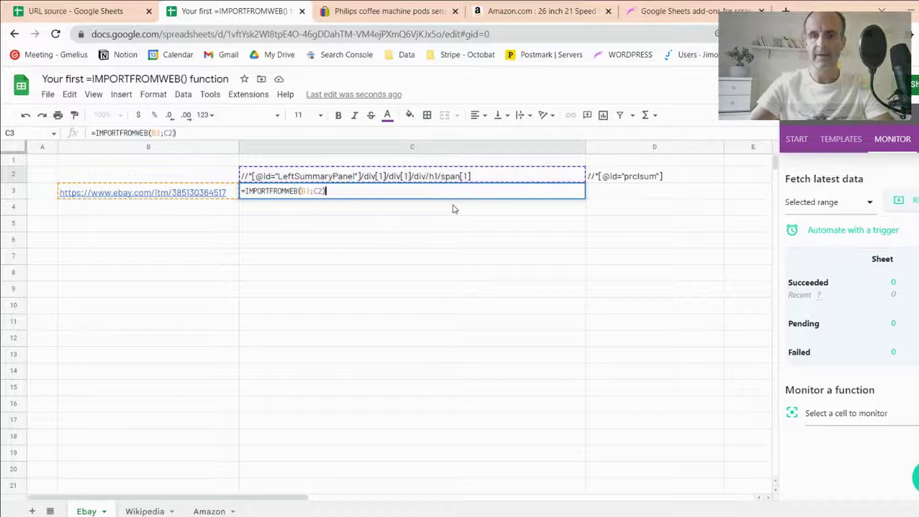
key("Return")
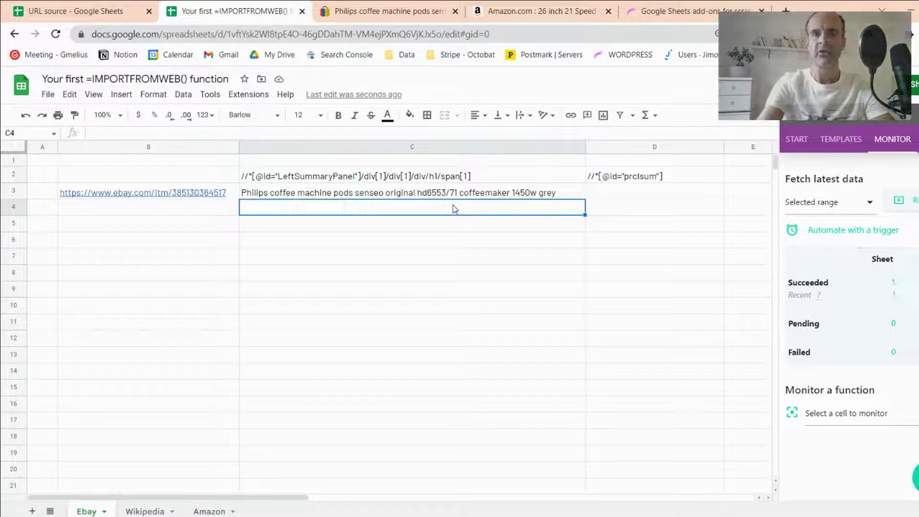
Close DevTools on the eBay product page and return to the sheet showing the fetched title in C3
left_click(408, 196)
left_click(386, 11)
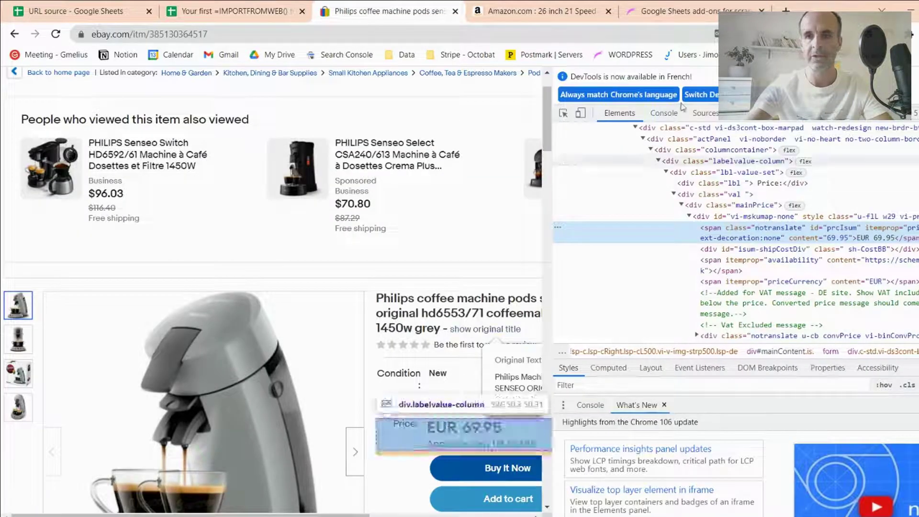
left_click(813, 94)
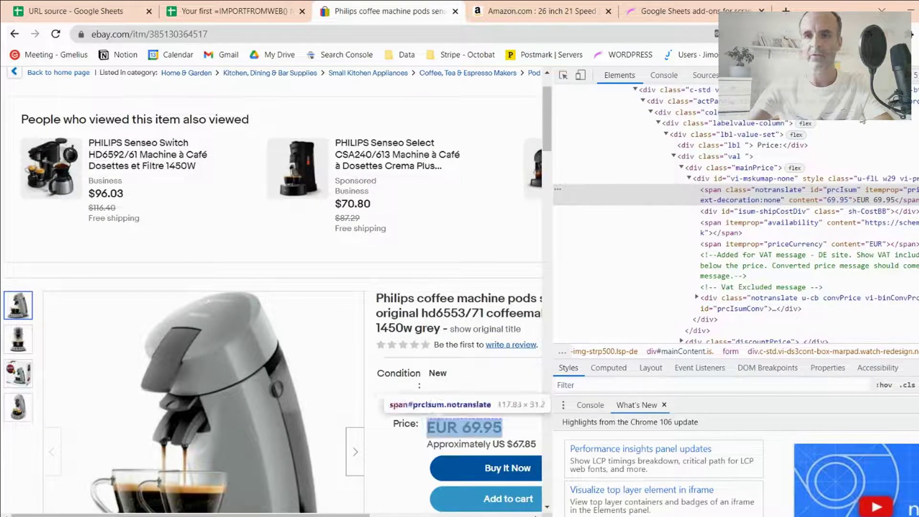
key("F12")
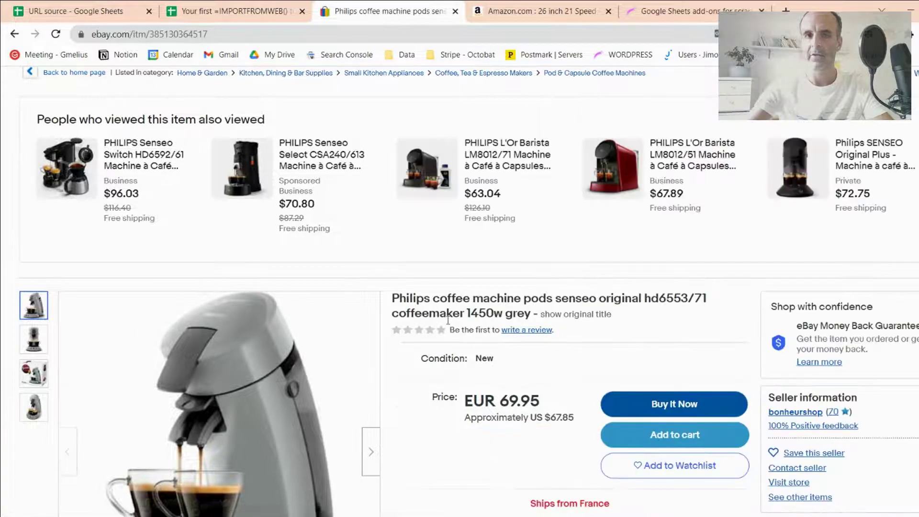
left_click(229, 11)
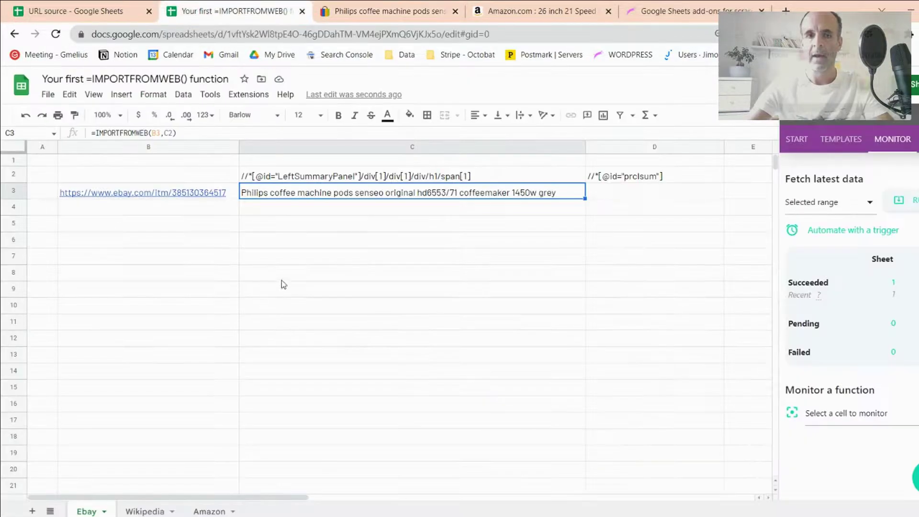
Change C3's selector to C2:D2 so D3 also imports the EUR 69.95 price
left_click(172, 133)
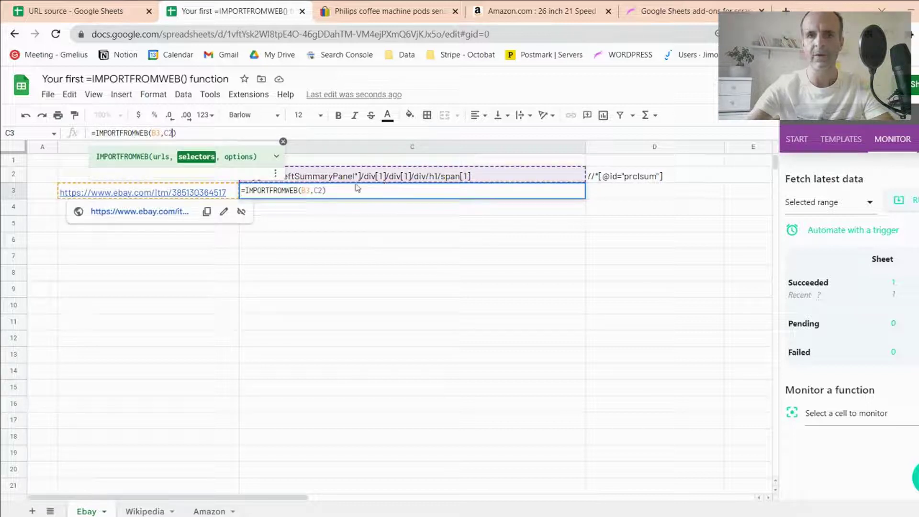
type(":")
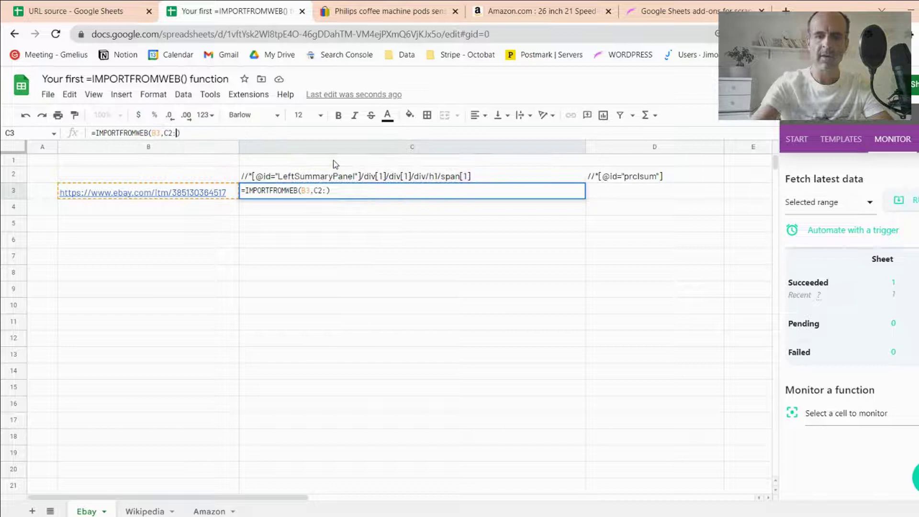
type("D2")
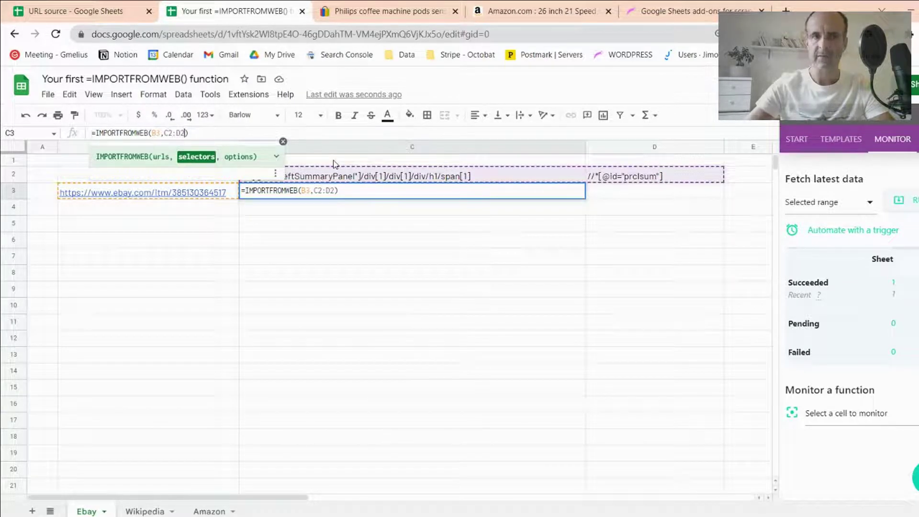
key("Return")
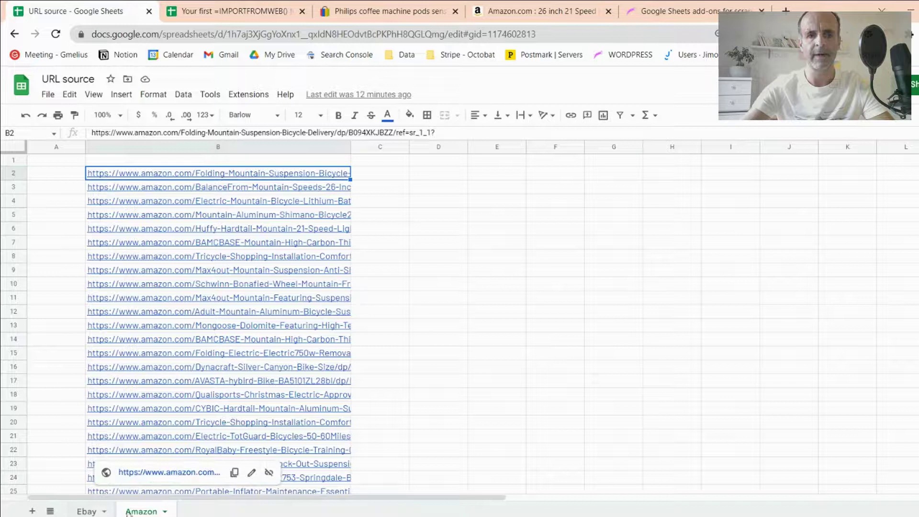
Copy the 13 eBay links from the URL source file's B2:B14 into B4:B16
left_click(86, 511)
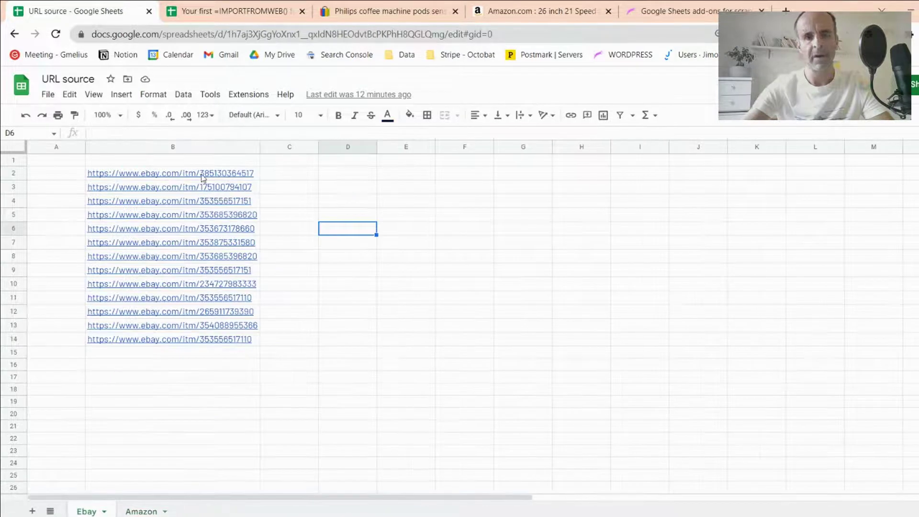
left_click_drag(201, 175, 251, 338)
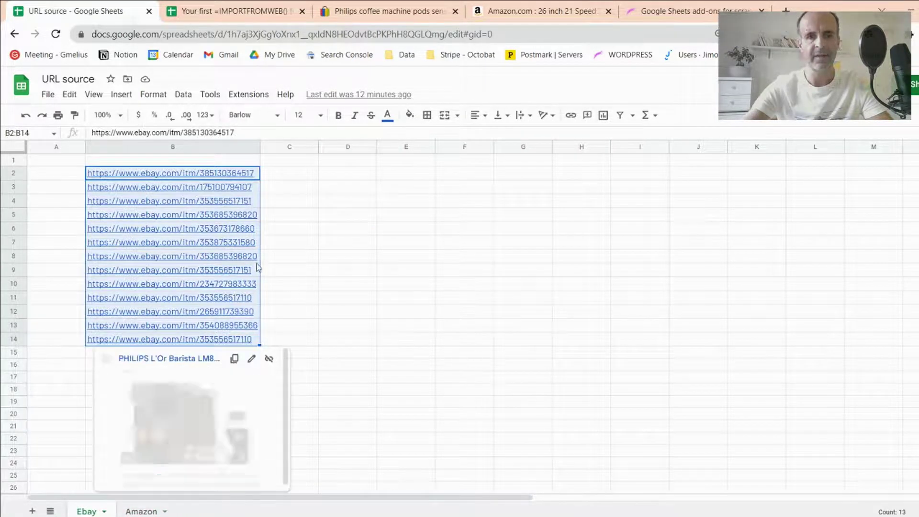
right_click(210, 204)
left_click(242, 232)
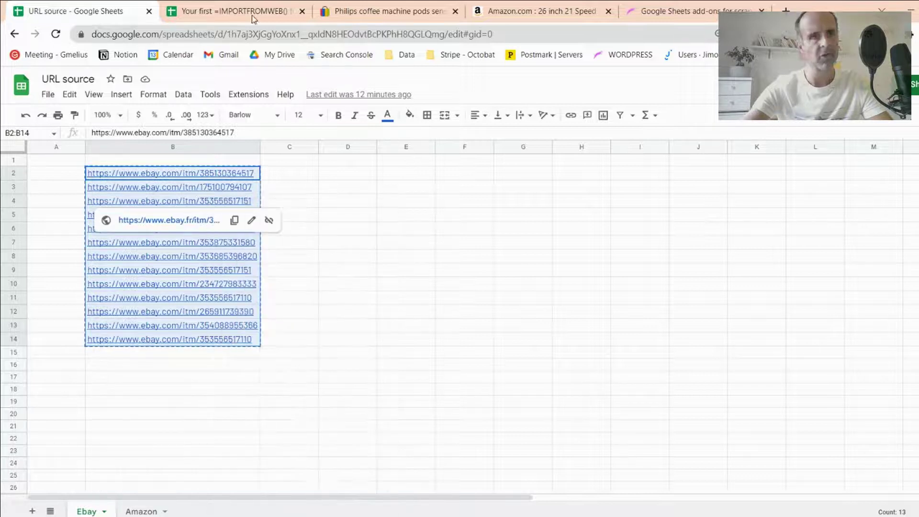
left_click(252, 16)
left_click(163, 210)
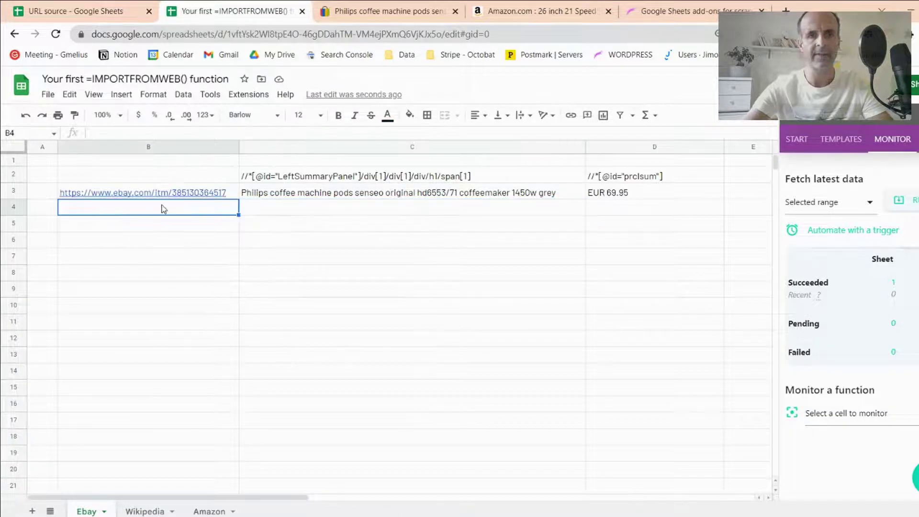
right_click(163, 209)
mouse_move(200, 259)
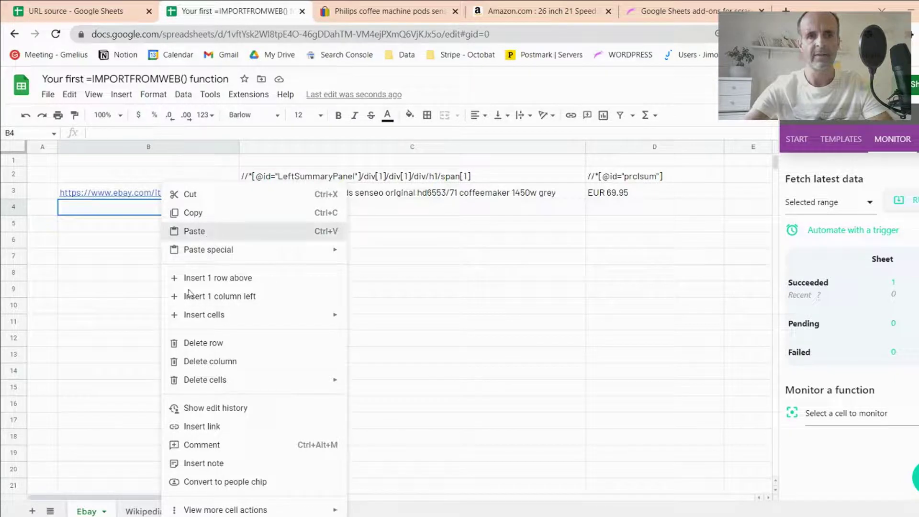
left_click(194, 231)
left_click(272, 275)
left_click(293, 214)
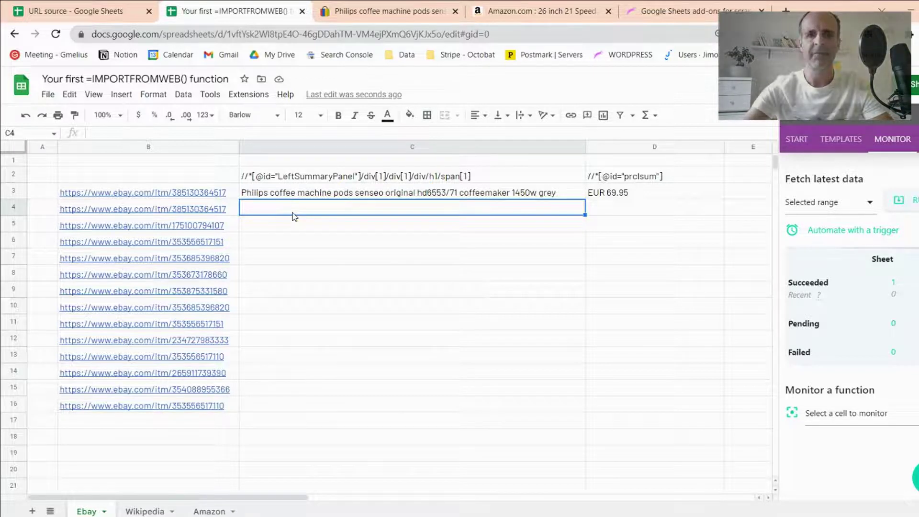
Make C3's XPath reference absolute as $C$2:$D$2
left_click(310, 191)
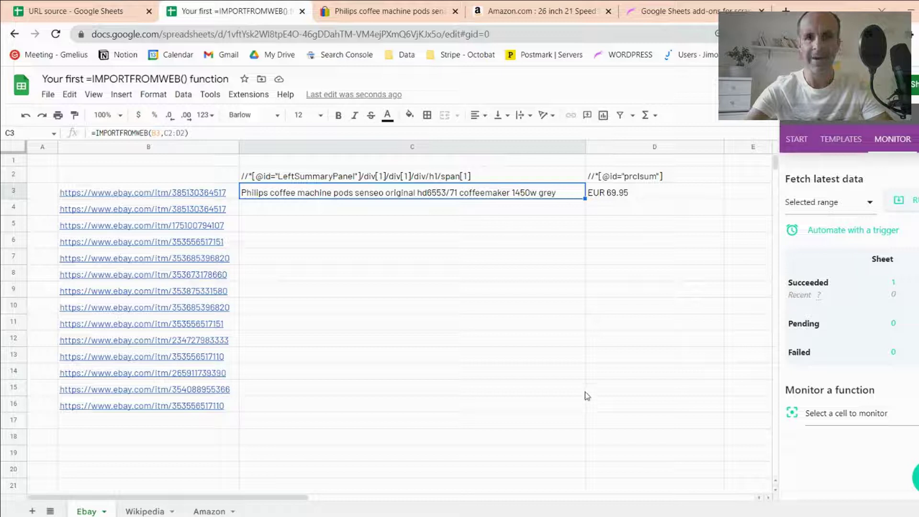
left_click(172, 136)
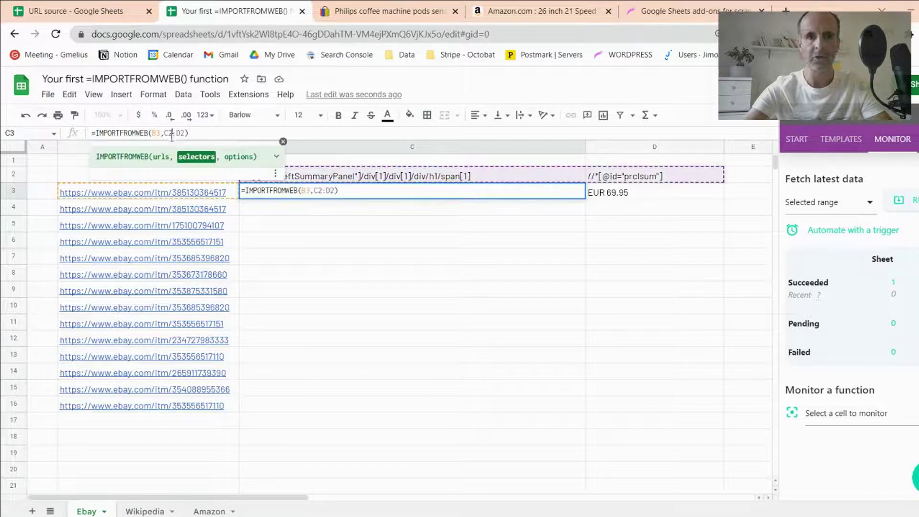
key("F4")
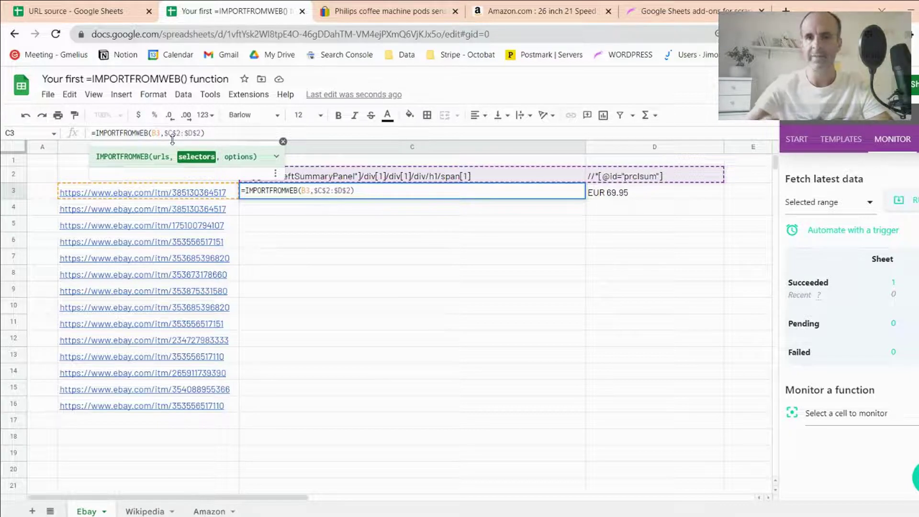
key("Return")
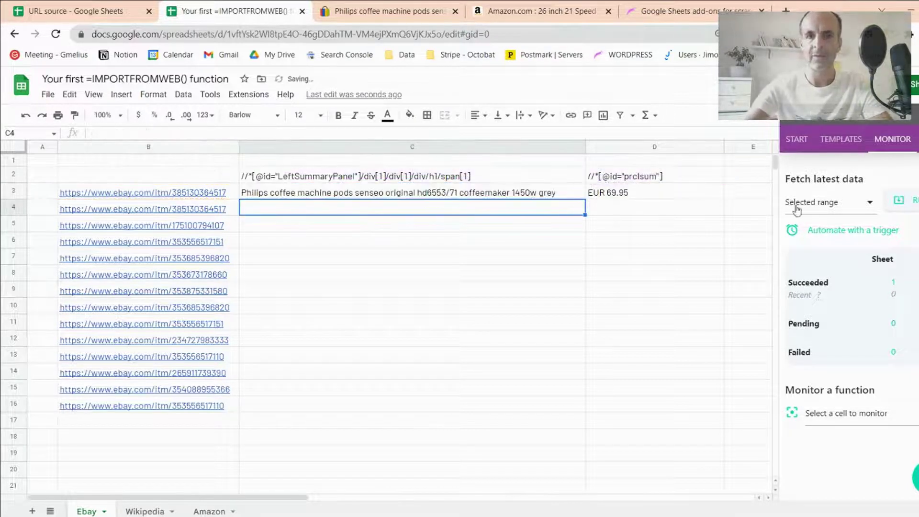
Fill the C3 formula down to C16 to import titles and prices for rows 4–16
left_click(516, 197)
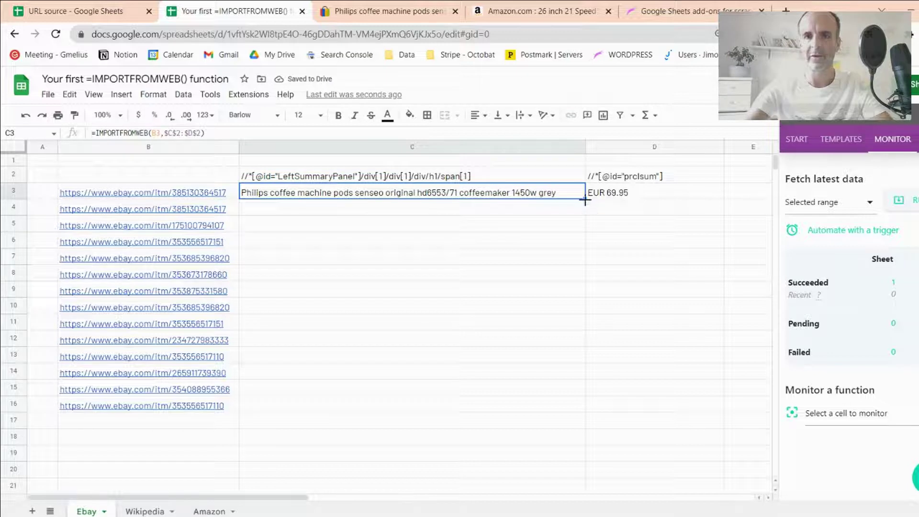
left_click_drag(585, 200, 574, 406)
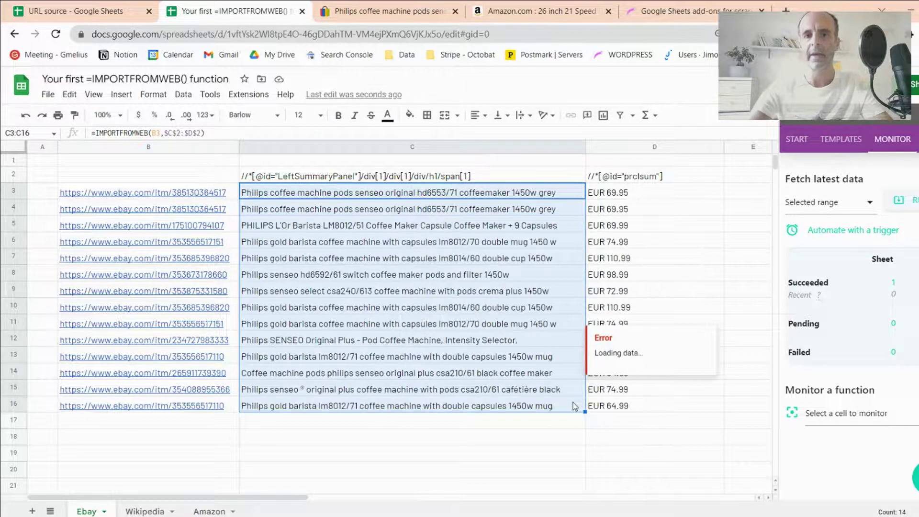
left_click(674, 444)
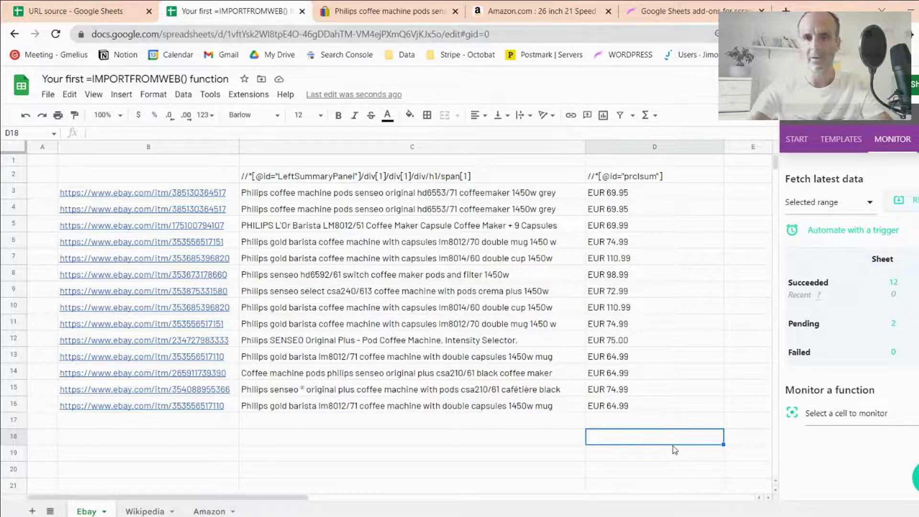
Clear the copied import formulas from C4:C16
left_click(281, 196)
left_click(286, 210)
key("ctrl+shift+Down")
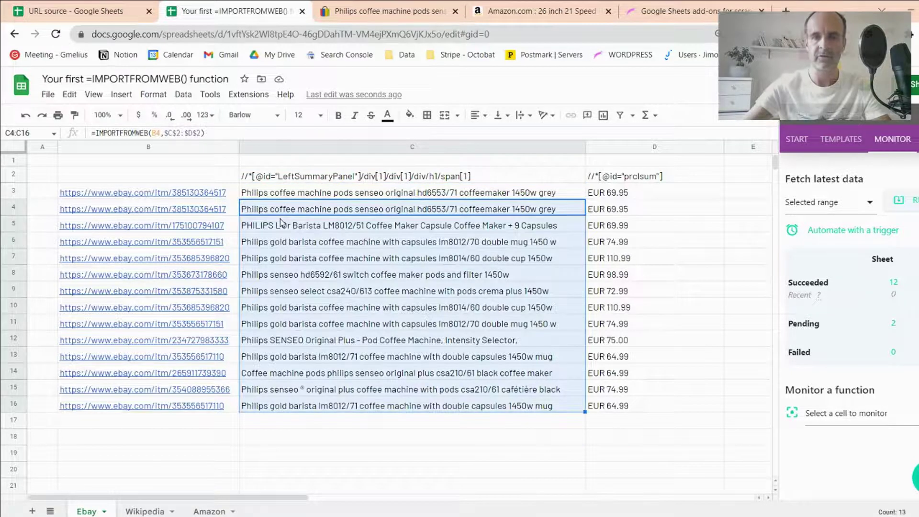
key("Delete")
key("Up")
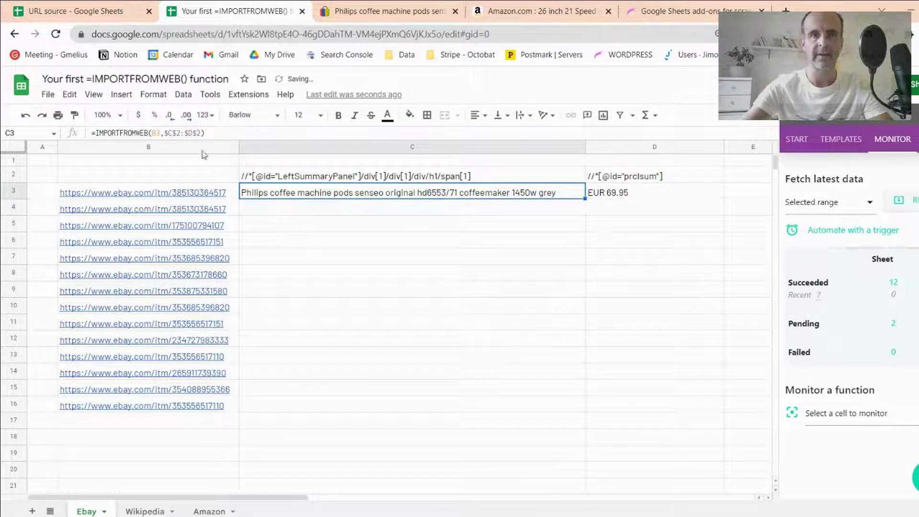
Change C3 to =IMPORTFROMWEB(B3:B16,$C$2:$D$2) so it fetches every row at once
left_click(159, 135)
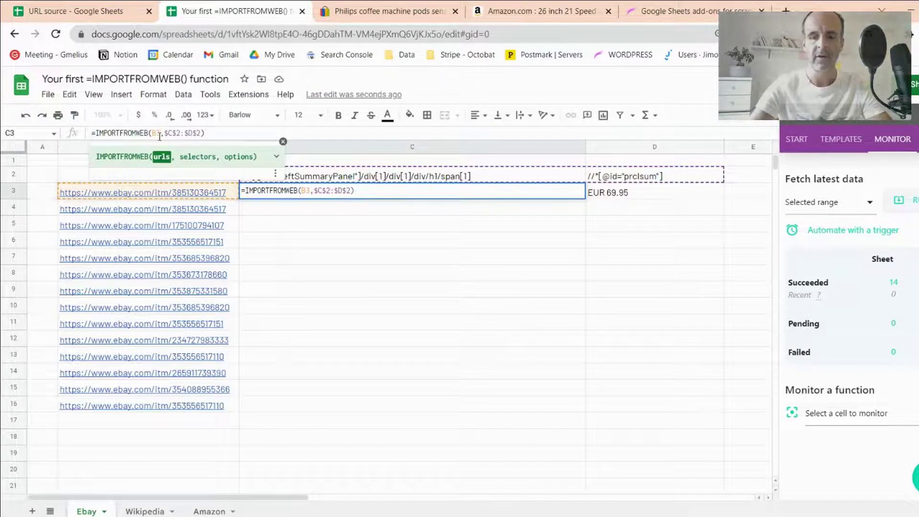
type(":")
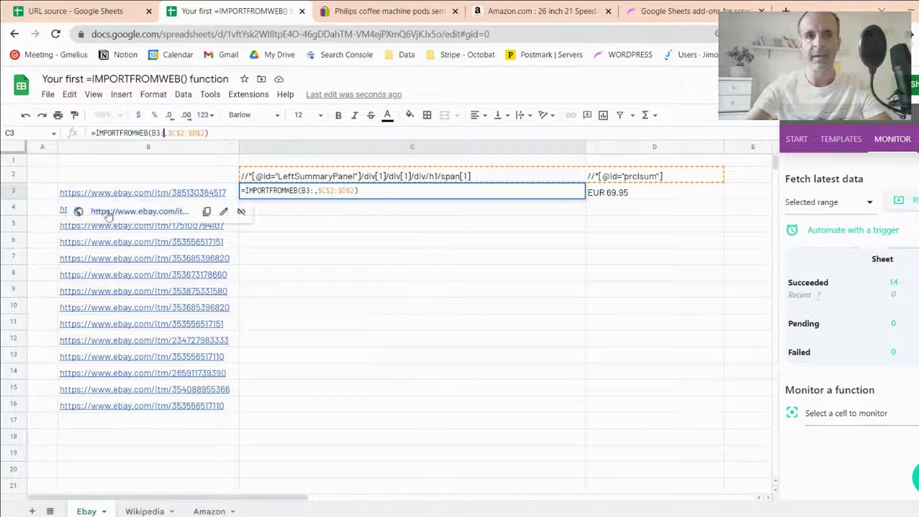
type("B16")
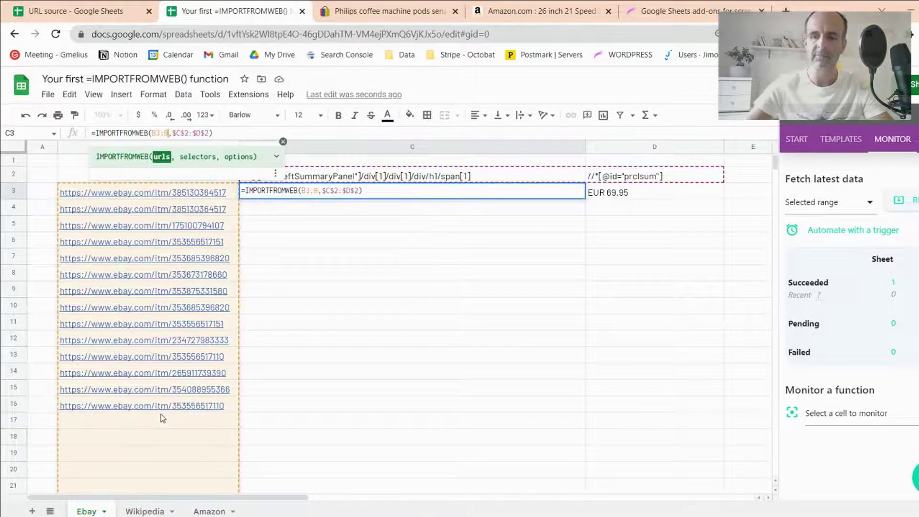
key("Return")
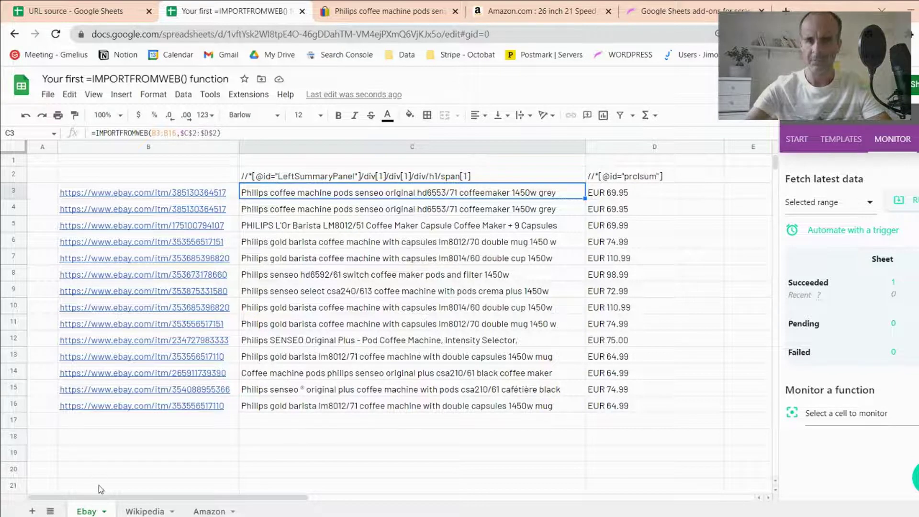
Search 'empire state building', open its Wikipedia article, and copy the page address
left_click(146, 512)
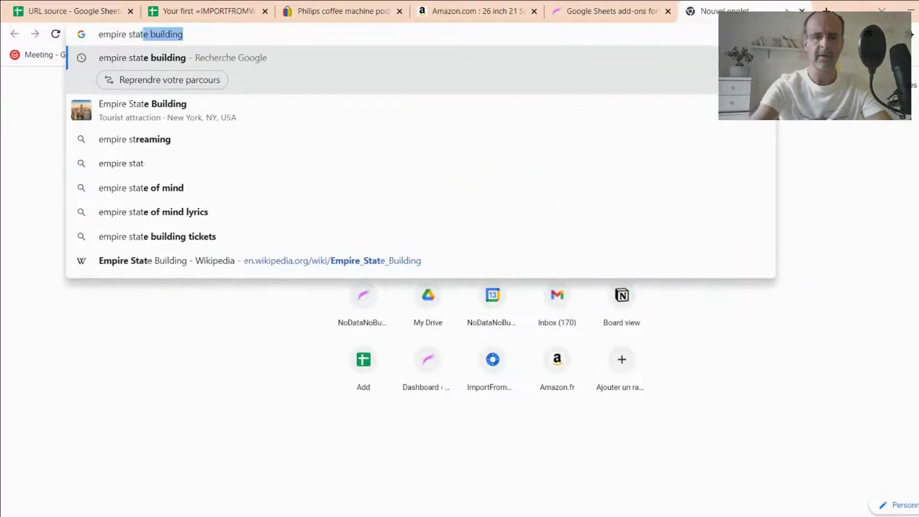
type("ding")
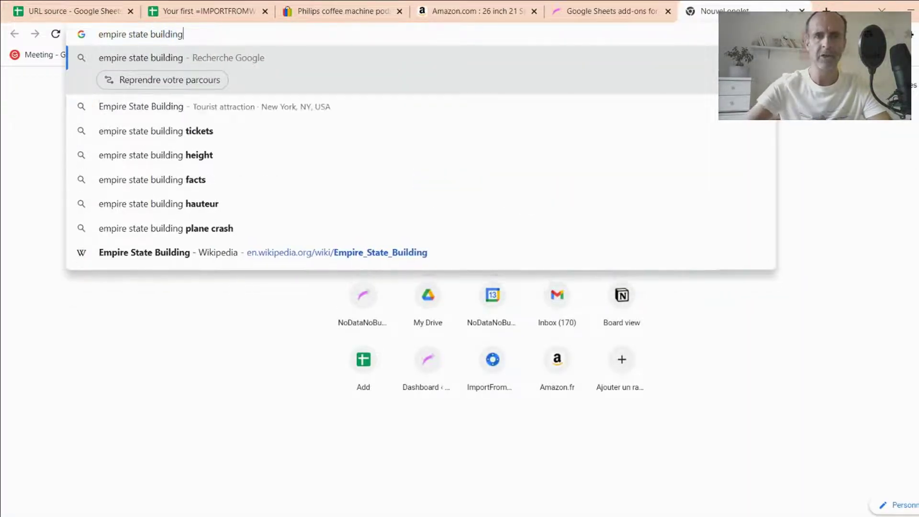
key("Return")
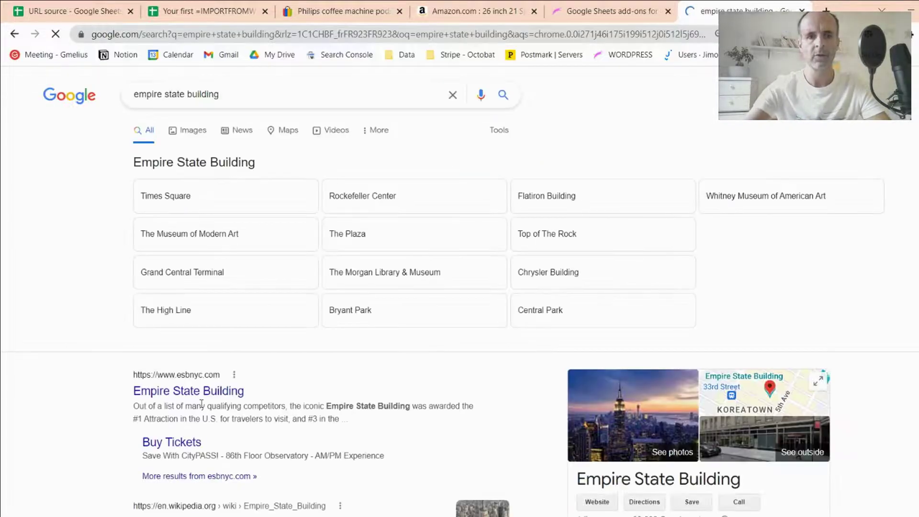
scroll(219, 360, "down", 3)
left_click(216, 331)
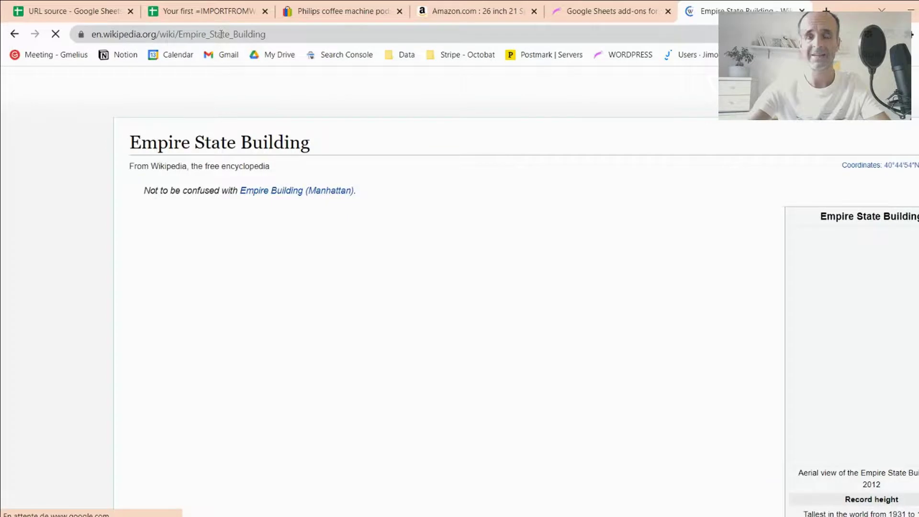
right_click(222, 34)
key("ctrl+c")
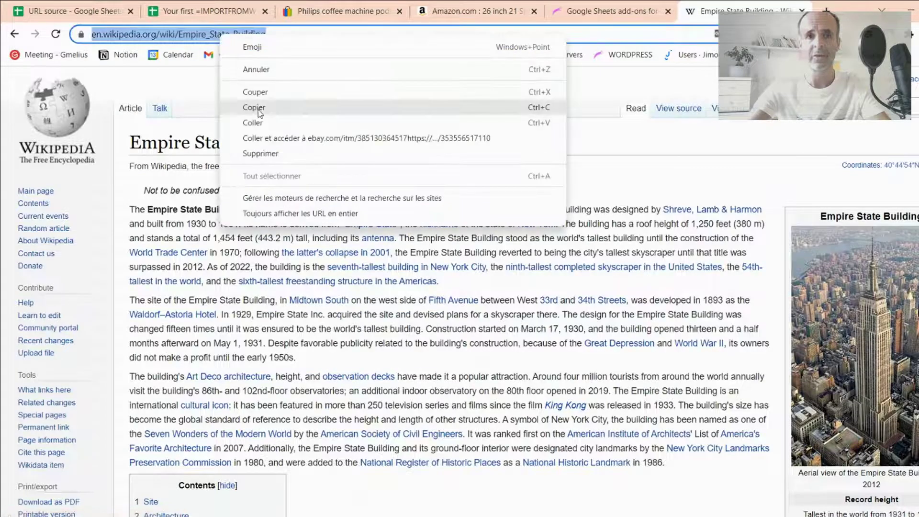
left_click(254, 105)
Paste the Empire State Building Wikipedia URL into cell B2 of the Wikipedia sheet
left_click(225, 6)
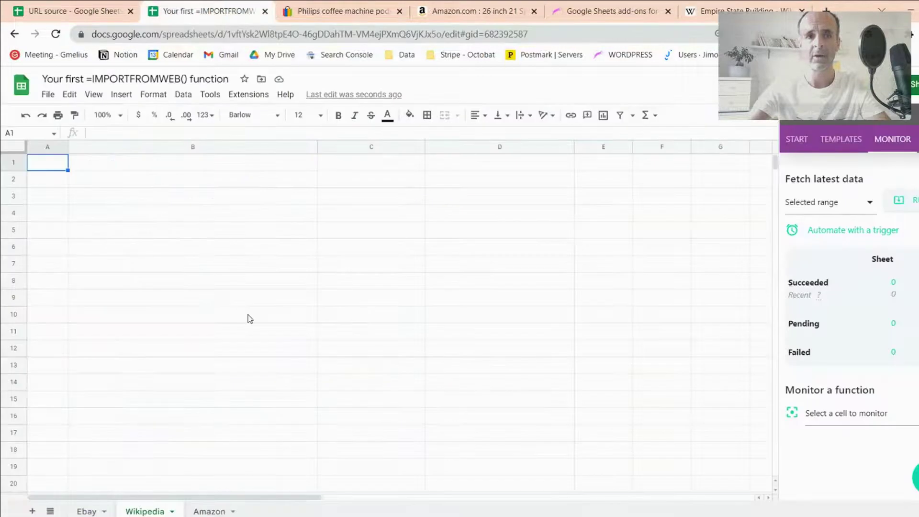
left_click(163, 181)
right_click(163, 183)
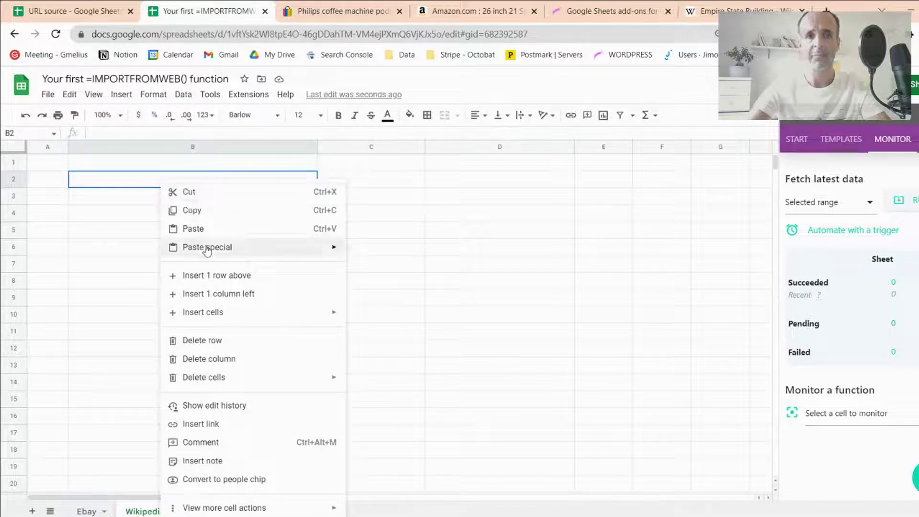
left_click(204, 230)
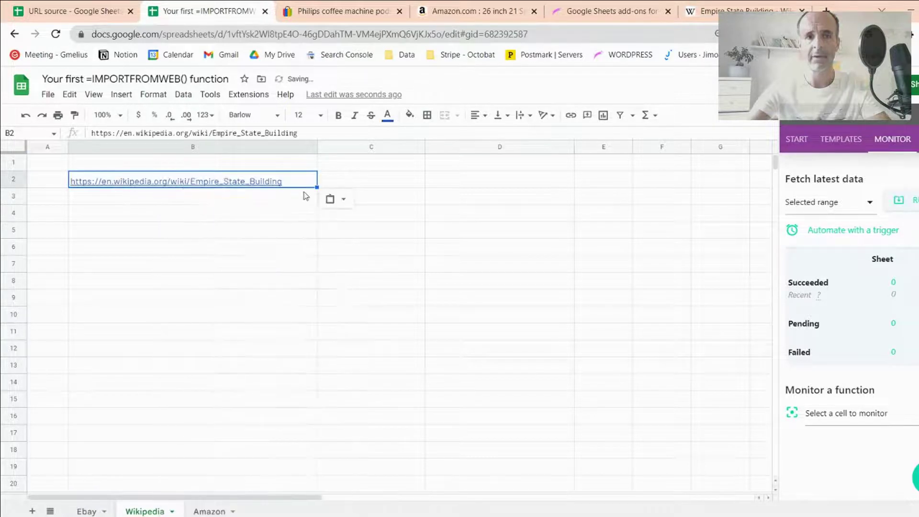
Enter the headers 'h1' in C1 and 'title' in D1
left_click(383, 173)
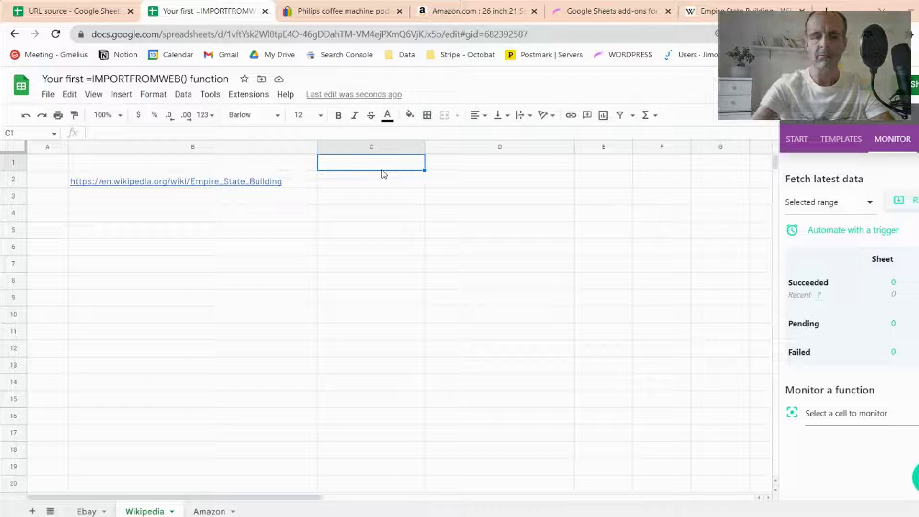
type("h1")
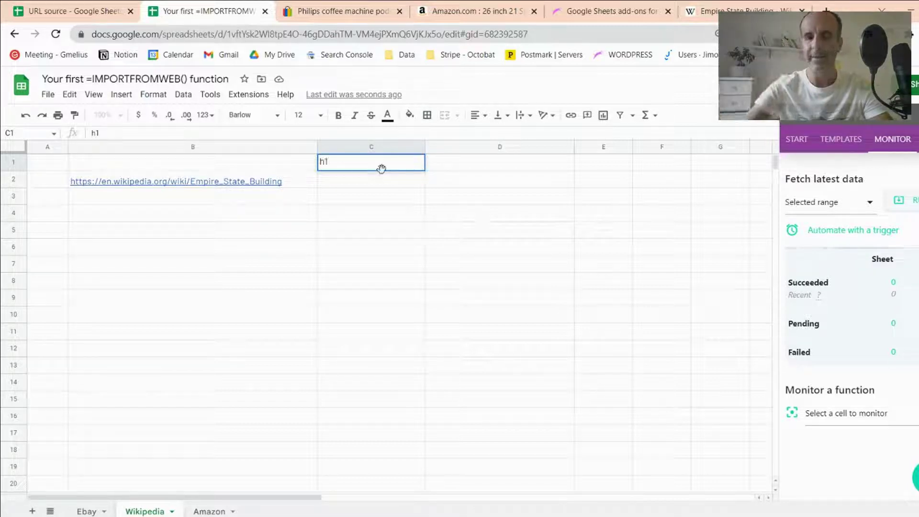
key("Return")
key("Up")
key("Right")
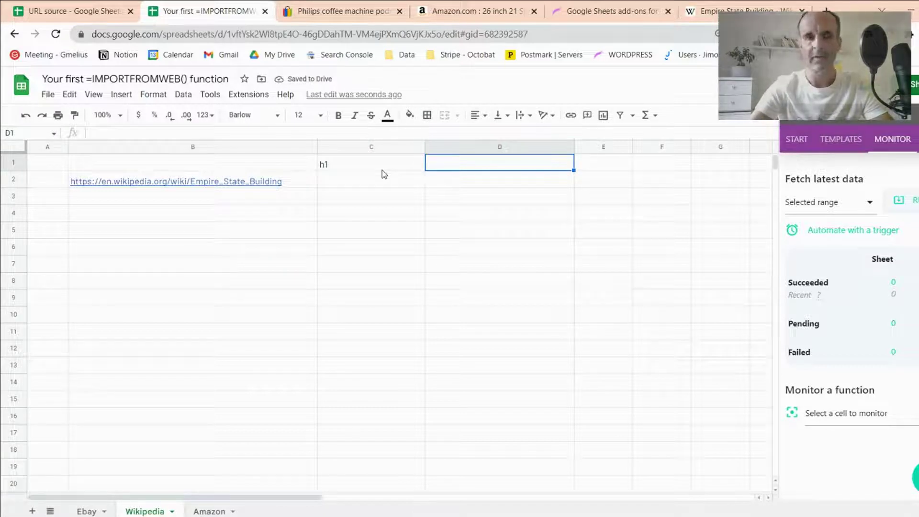
type("tit")
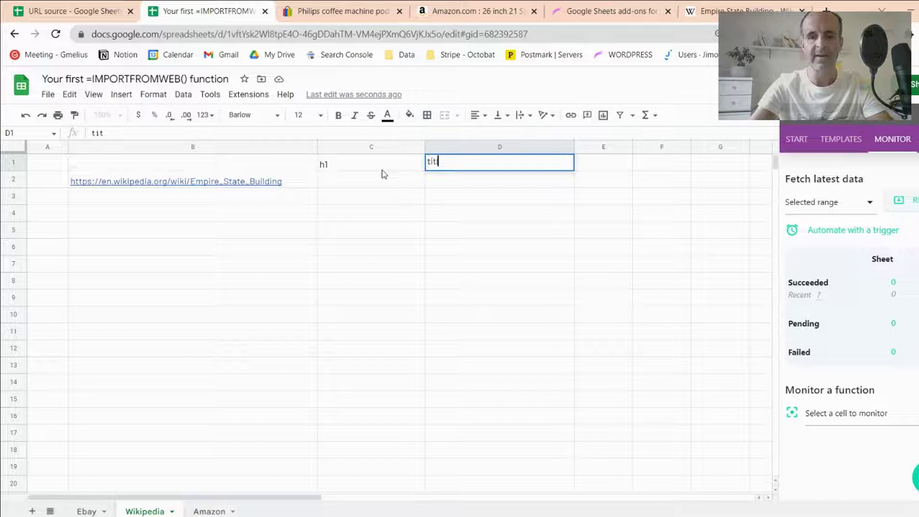
type("le")
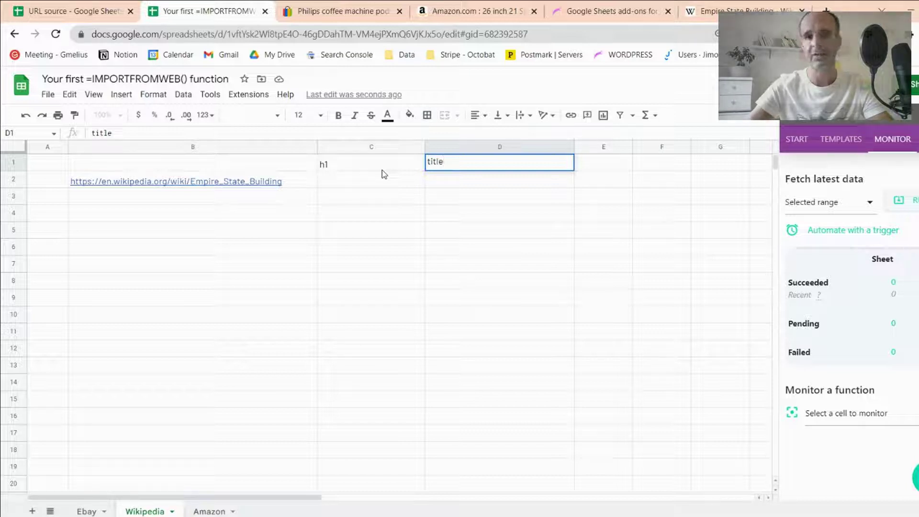
key("Return")
key("Left")
Enter =IMPORTFROMWEB(B2;C1:D1) in C2 to fetch h1 and title, then go to the Amazon sheet
type("=")
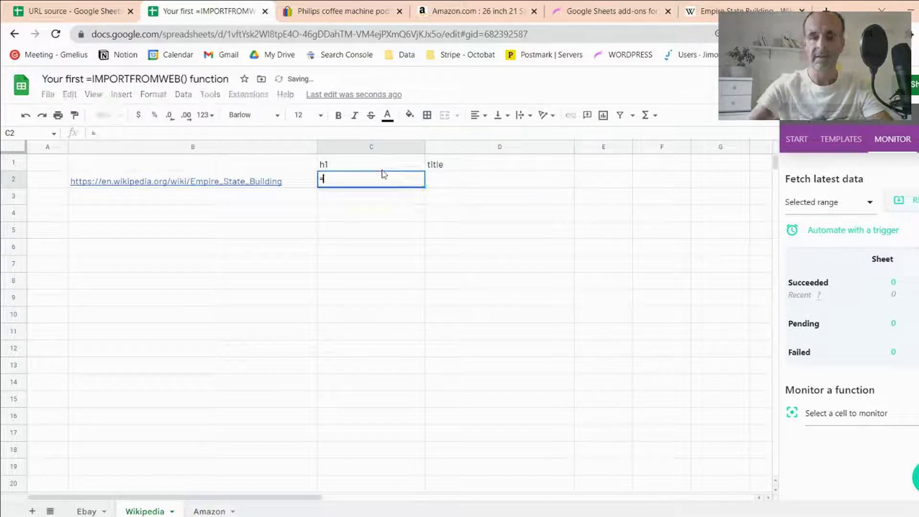
type("IMPORTFROMWEB(")
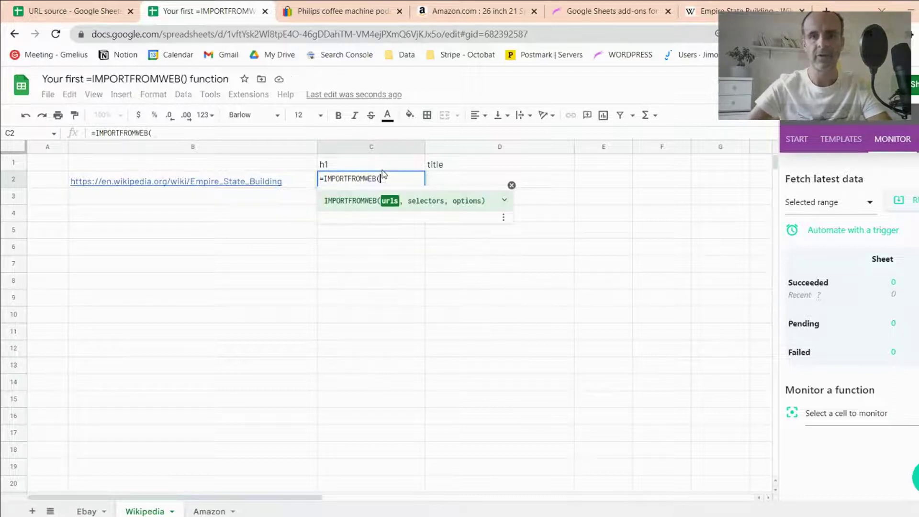
key("Left")
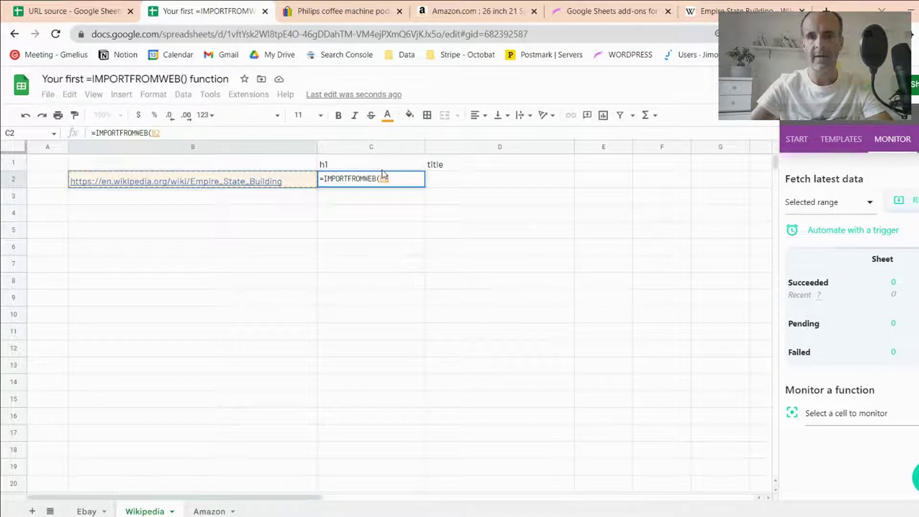
type(";")
key("Up")
key("shift+Right")
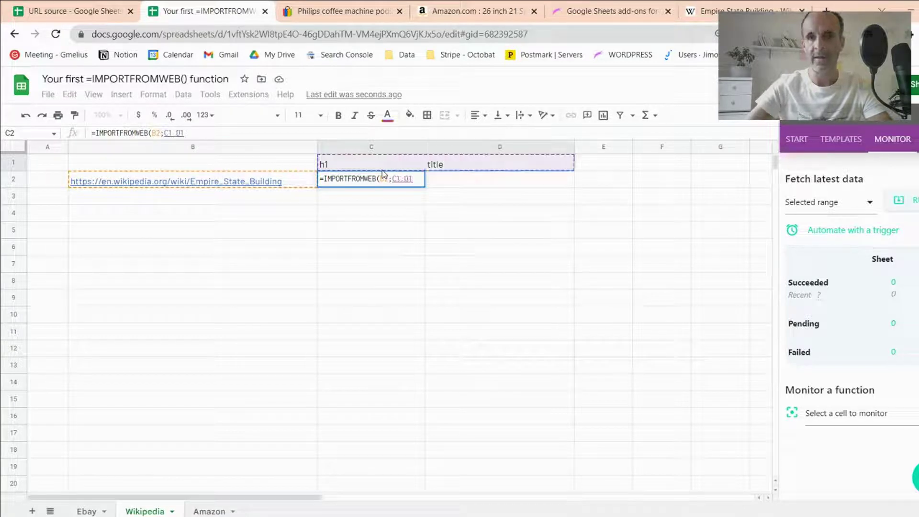
type(")")
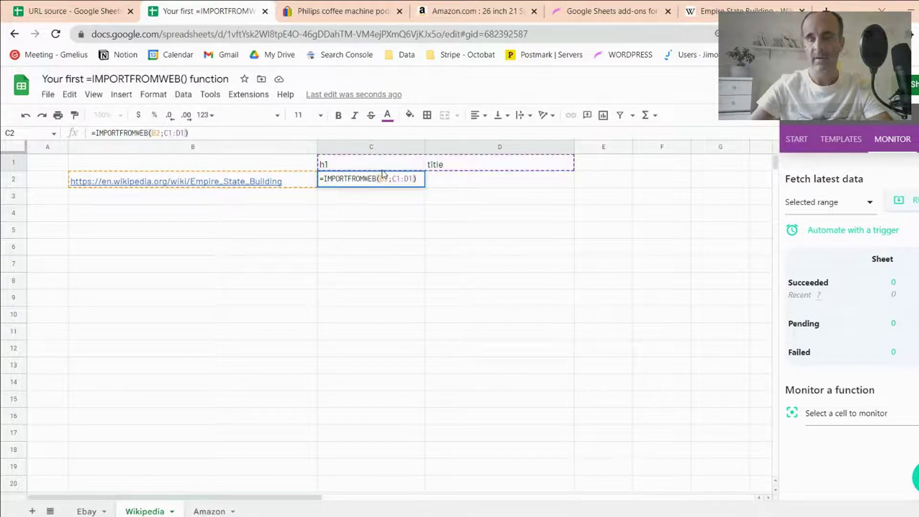
key("Return")
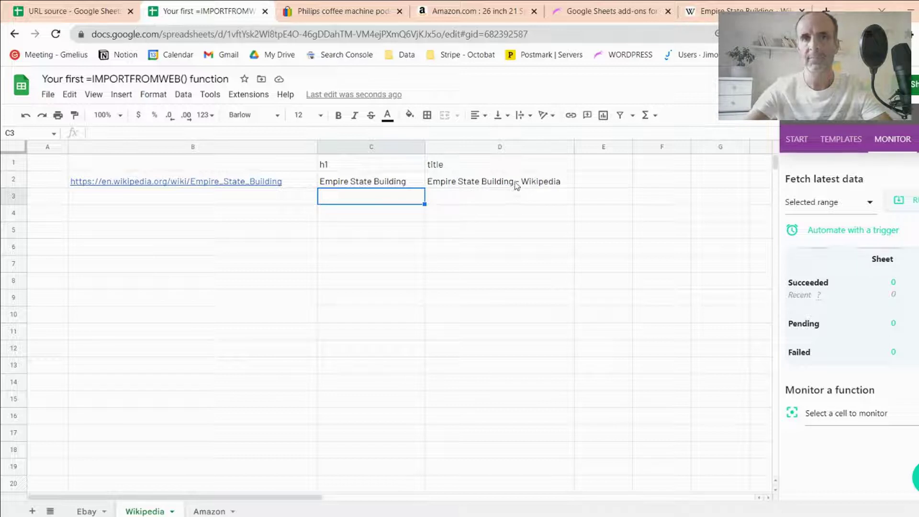
left_click(207, 512)
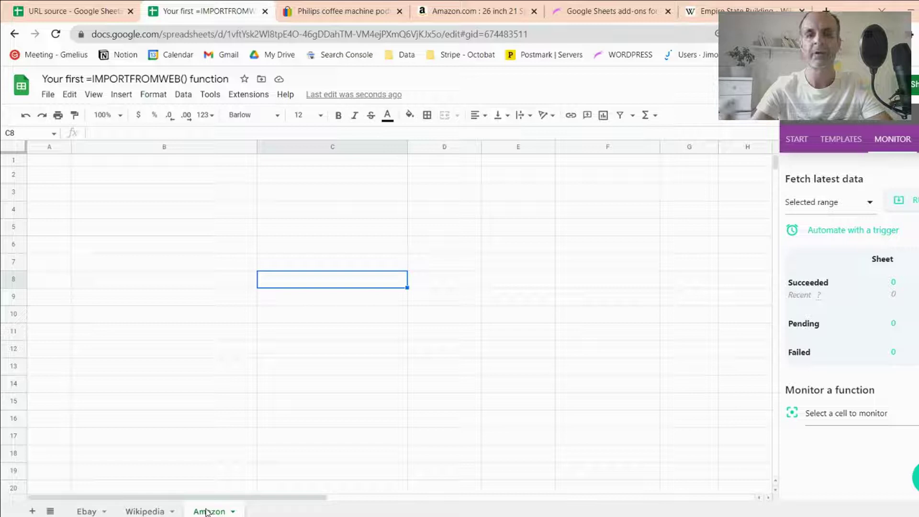
Navigate the ImportFromWeb documentation to the Amazon product-page selectors reference
left_click(578, 17)
mouse_move(468, 150)
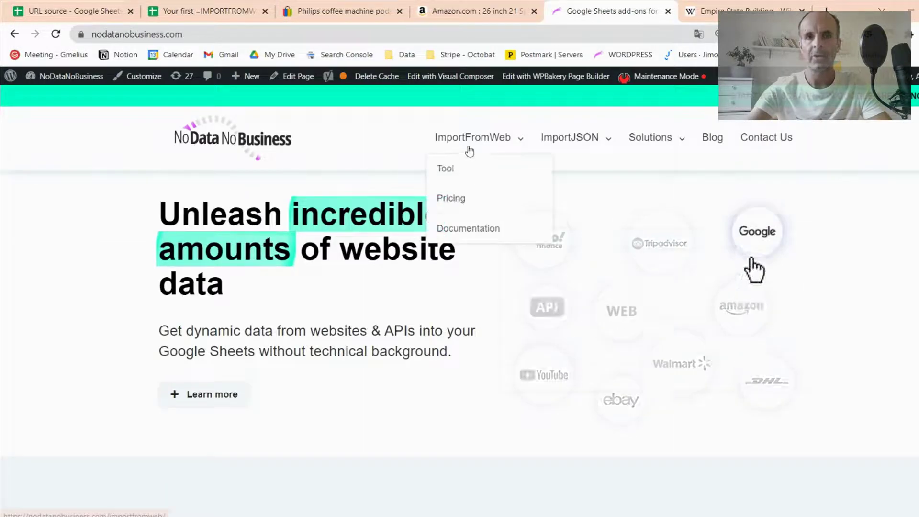
left_click(481, 232)
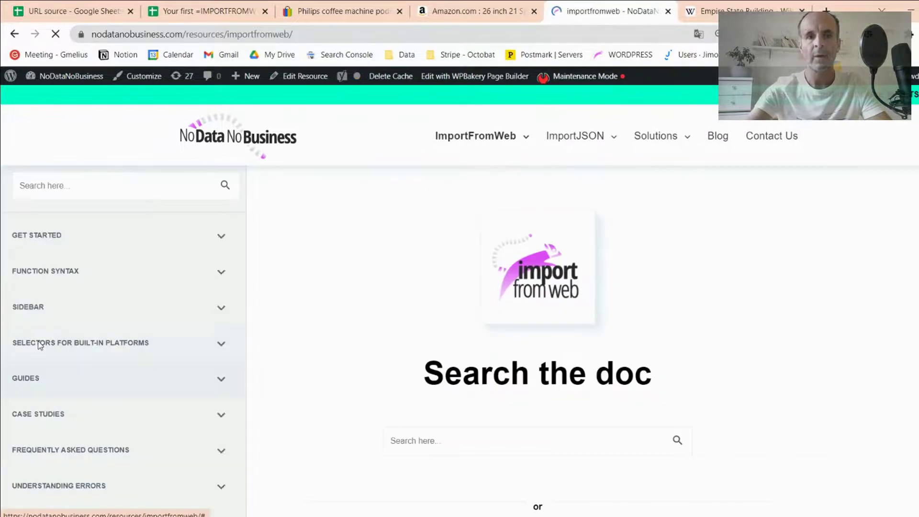
left_click(222, 345)
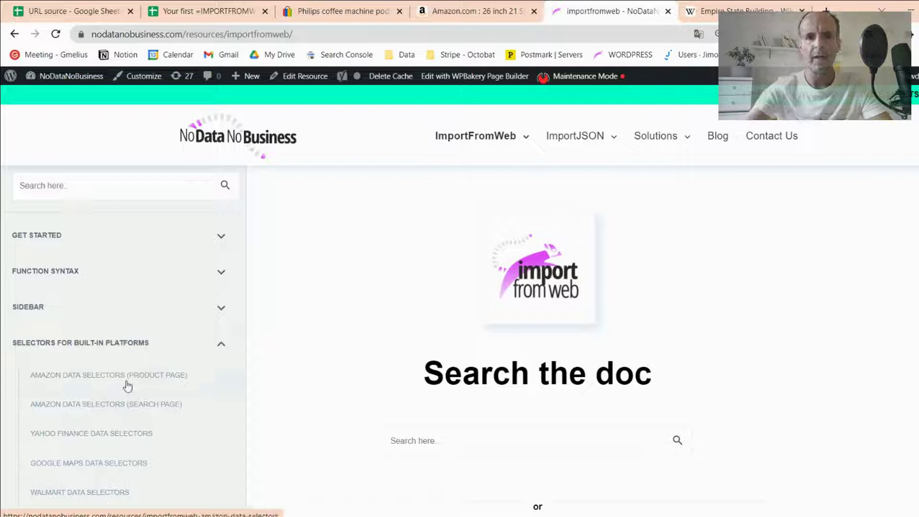
scroll(156, 363, "down", 1)
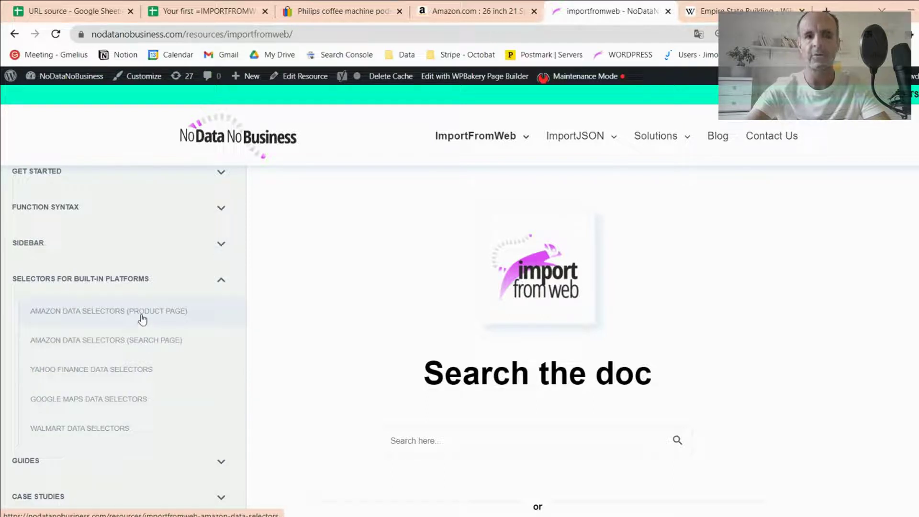
left_click(165, 319)
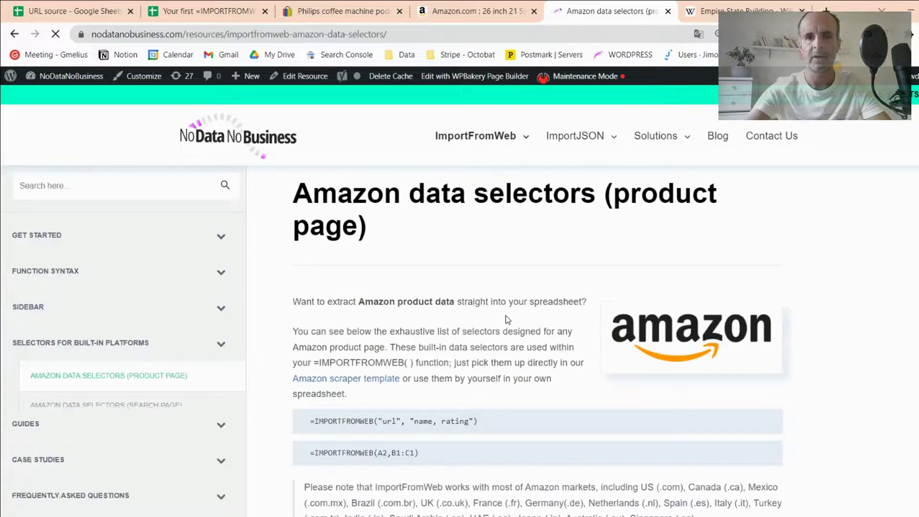
Read through the selector sections and select 'manufacturer' in the General Information table
scroll(505, 308, "down", 3)
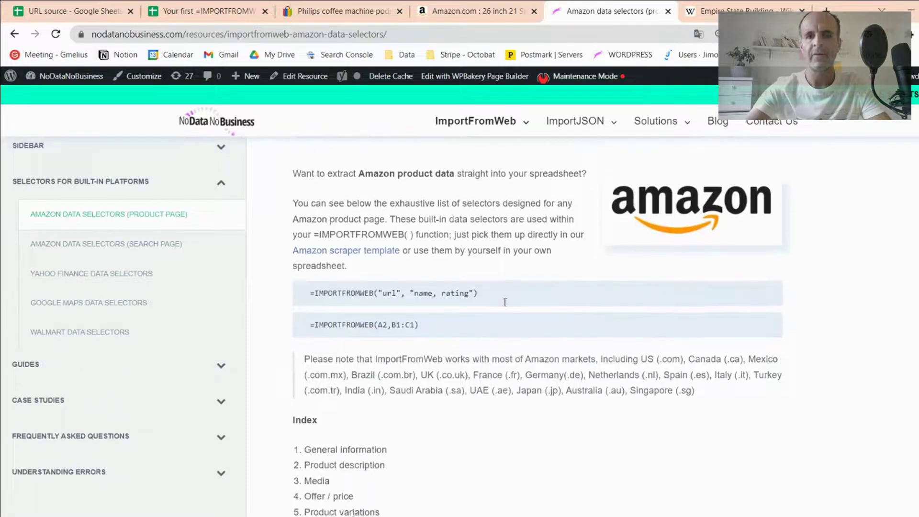
scroll(505, 304, "down", 4)
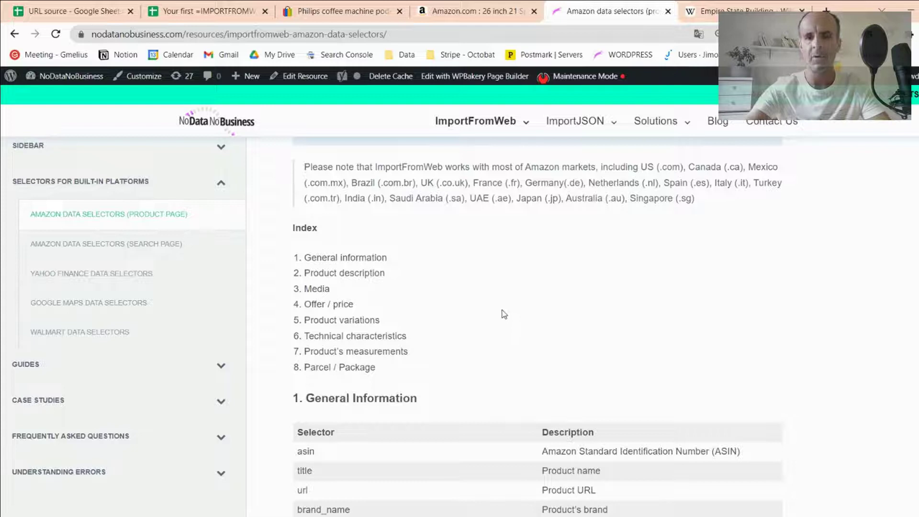
scroll(504, 313, "down", 3)
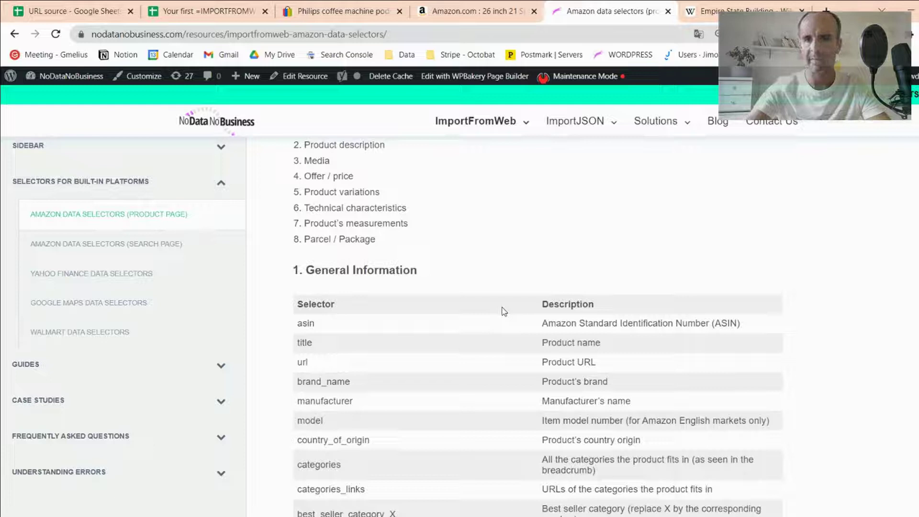
scroll(504, 311, "down", 14)
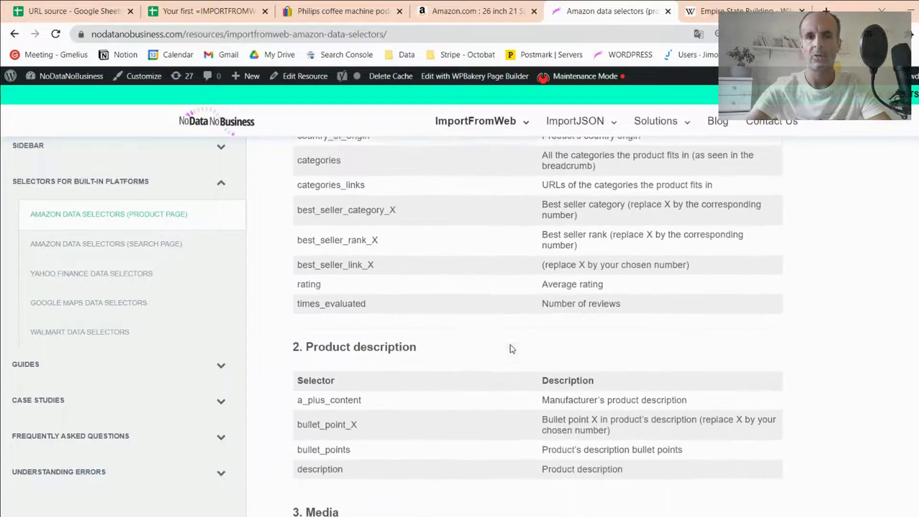
scroll(462, 290, "down", 8)
scroll(460, 289, "up", 12)
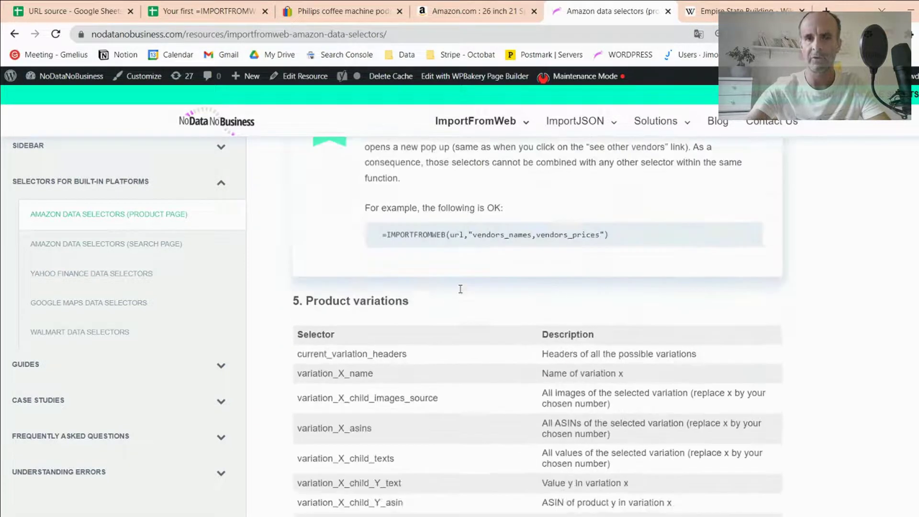
scroll(461, 289, "up", 5)
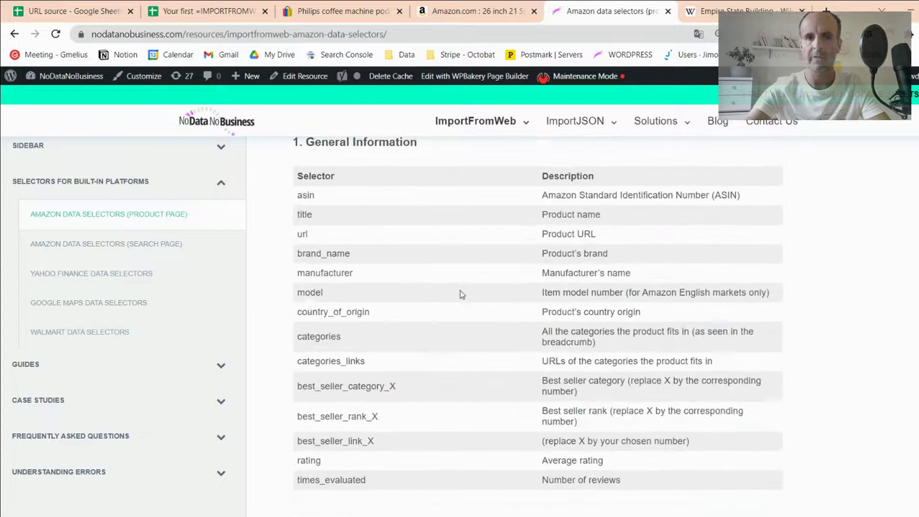
double_click(319, 273)
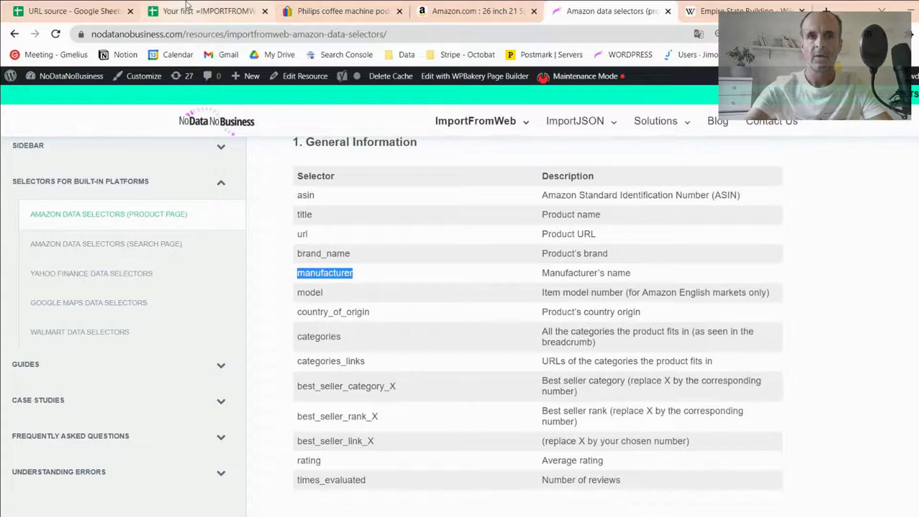
Close the Philips tab and paste the folding bike's Amazon link, trimmed at its ASIN, into B3
left_click(209, 7)
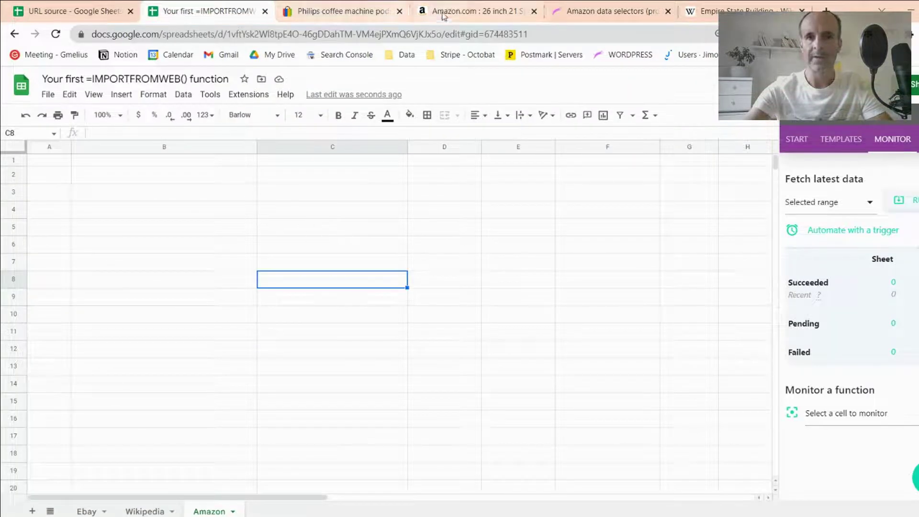
left_click(400, 11)
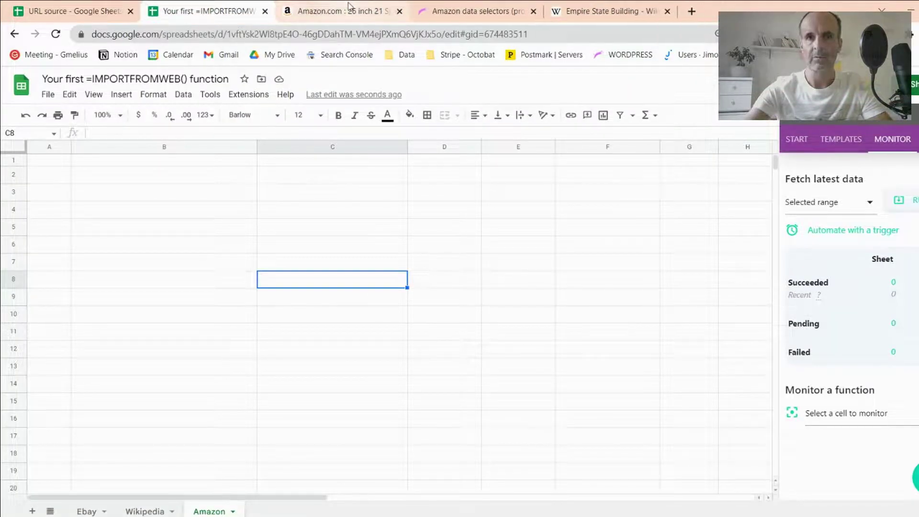
left_click(351, 6)
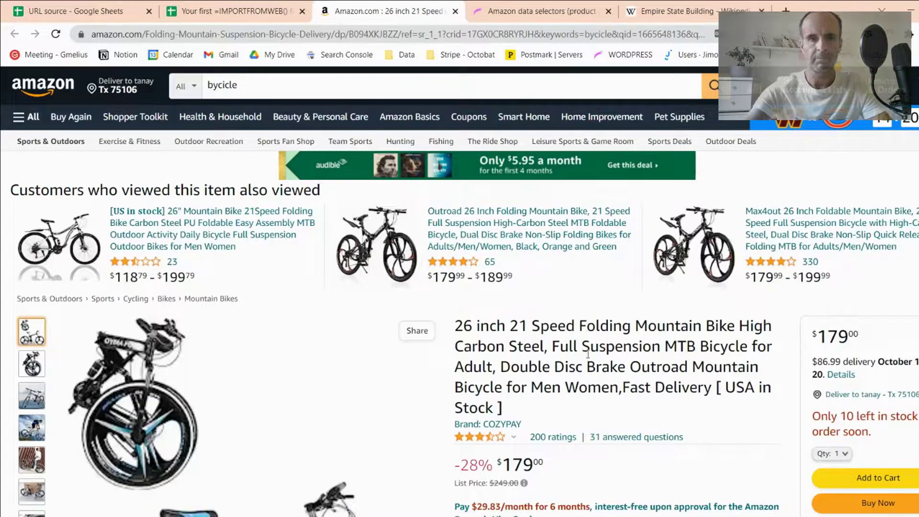
scroll(525, 352, "down", 4)
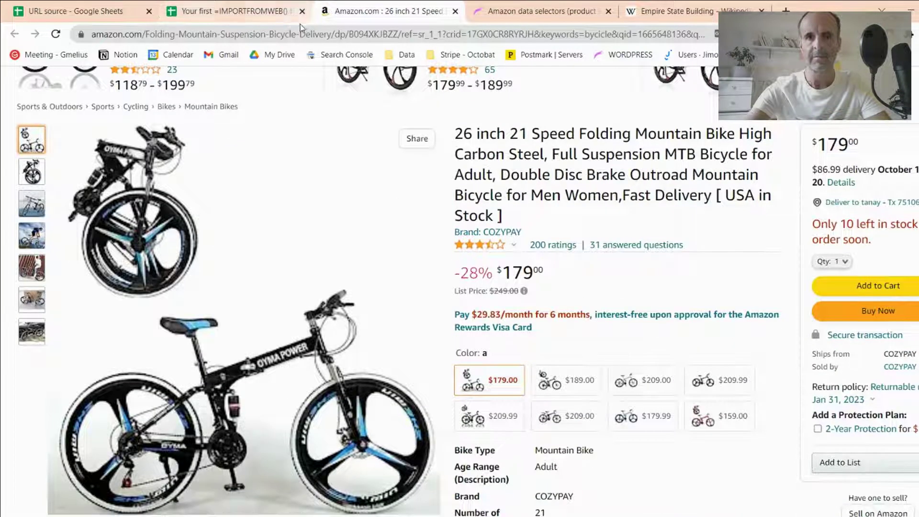
left_click(401, 41)
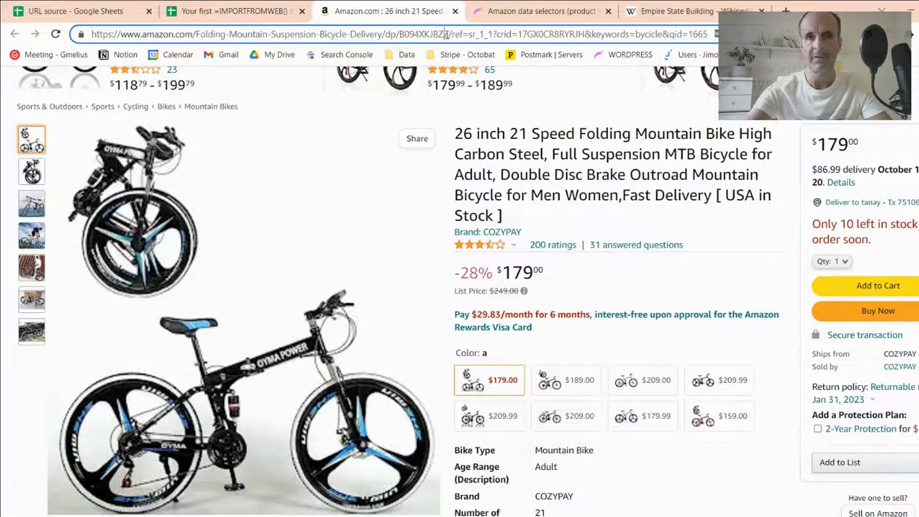
left_click_drag(446, 34, 62, 21)
key("ctrl+c")
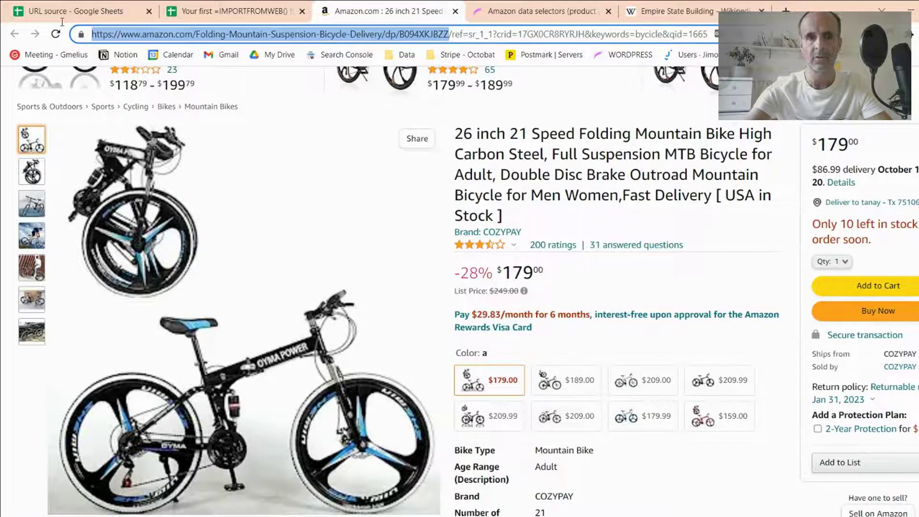
left_click(234, 6)
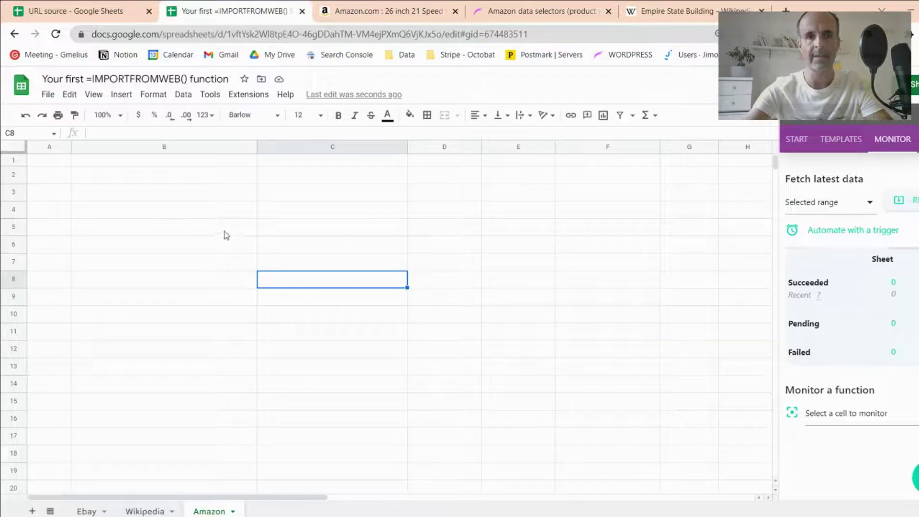
left_click(161, 196)
key("ctrl+v")
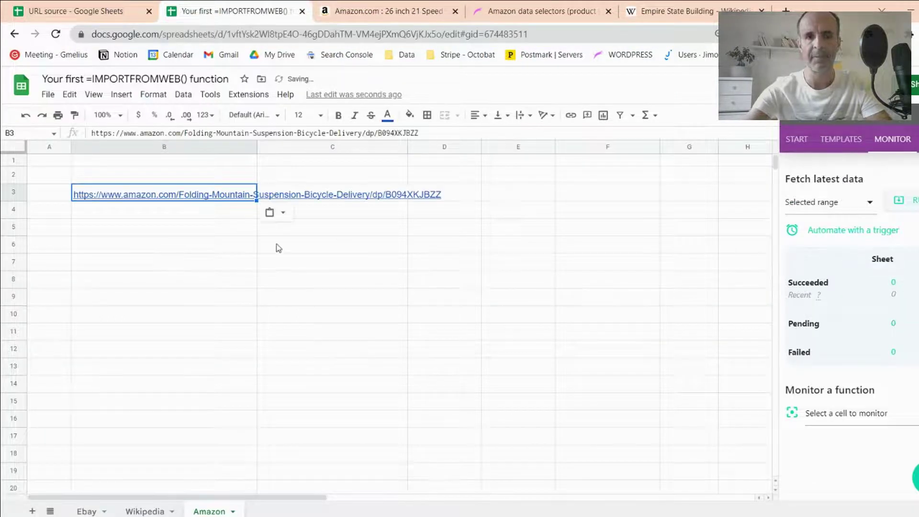
Enter headers 'title' in C2 and 'sale_price' in D2
left_click(307, 177)
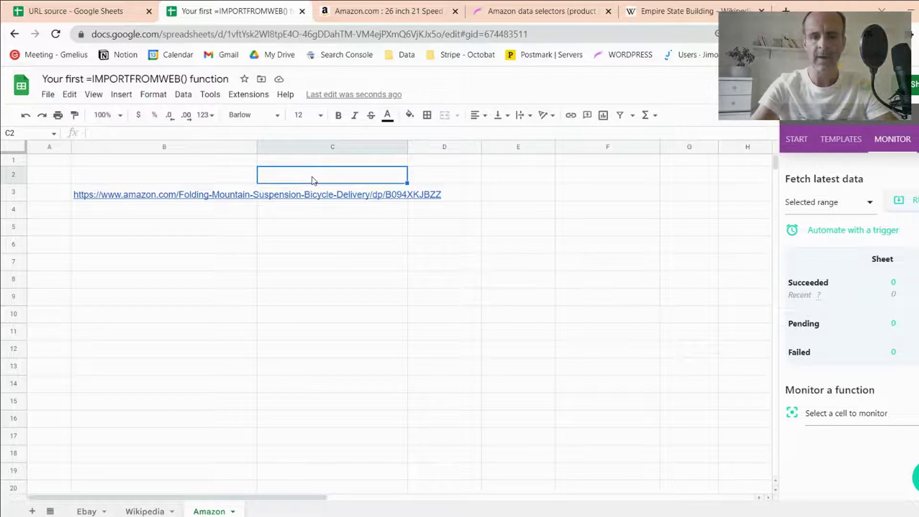
type("title")
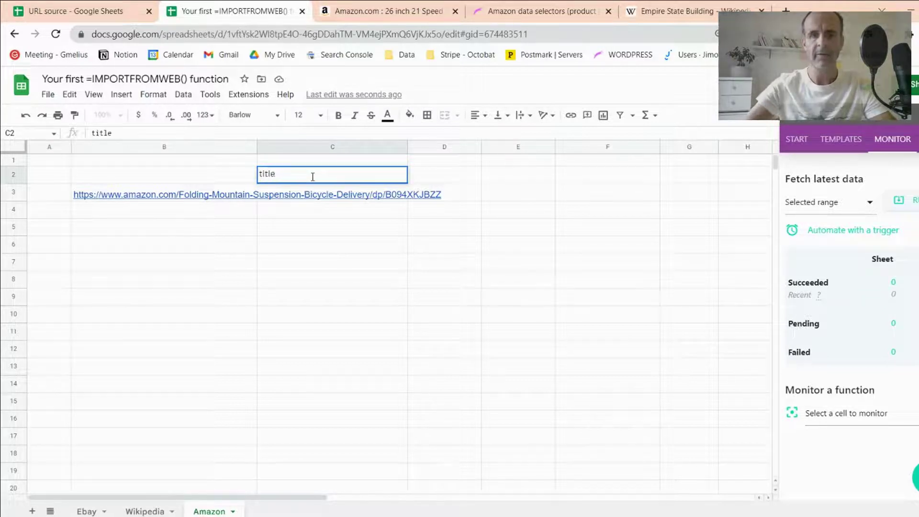
key("Tab")
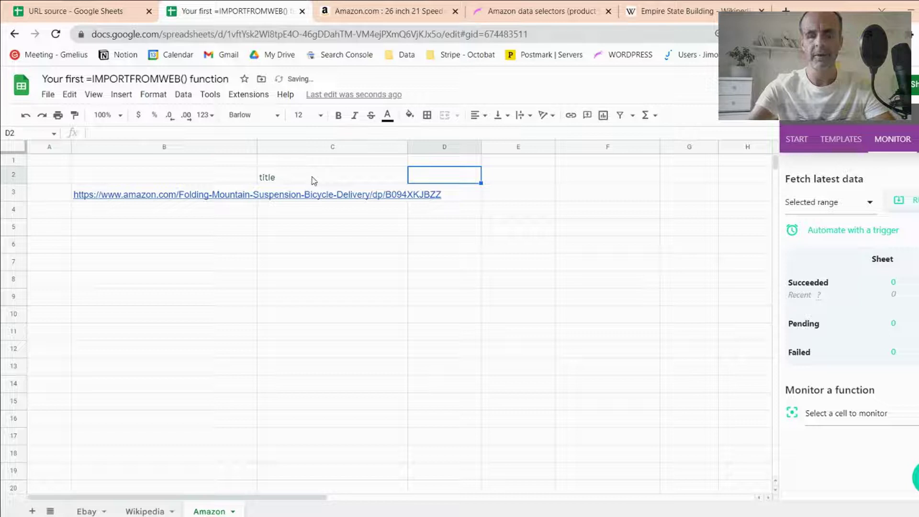
type("sale_price")
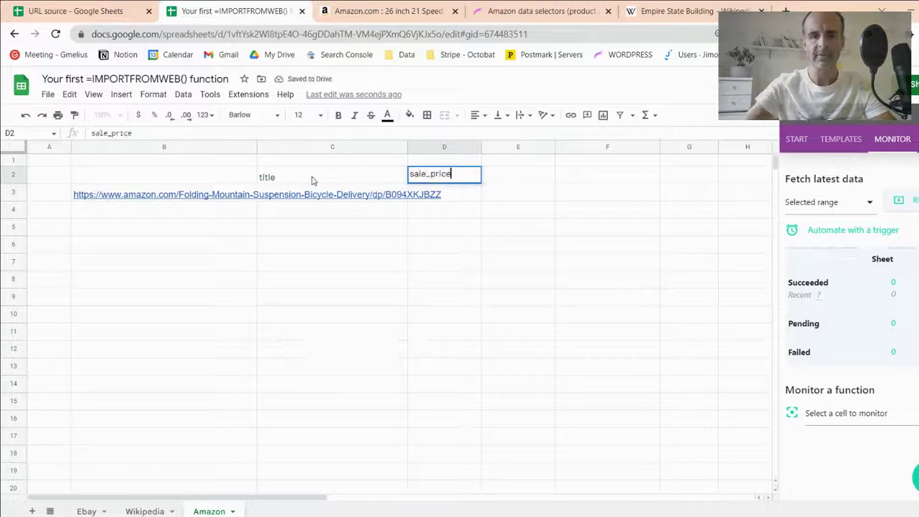
key("Return")
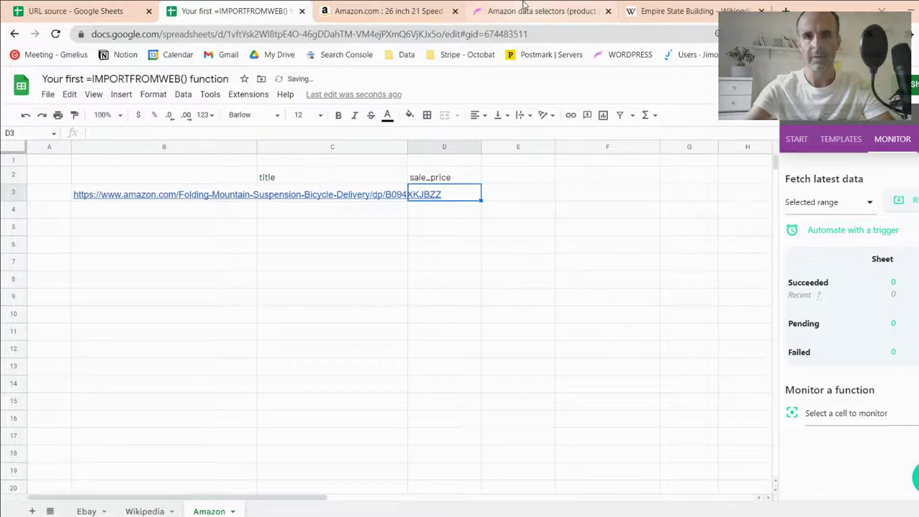
Copy 'featured_image_source' from the selector docs into E2, removing the trailing space
left_click(541, 11)
scroll(340, 438, "down", 6)
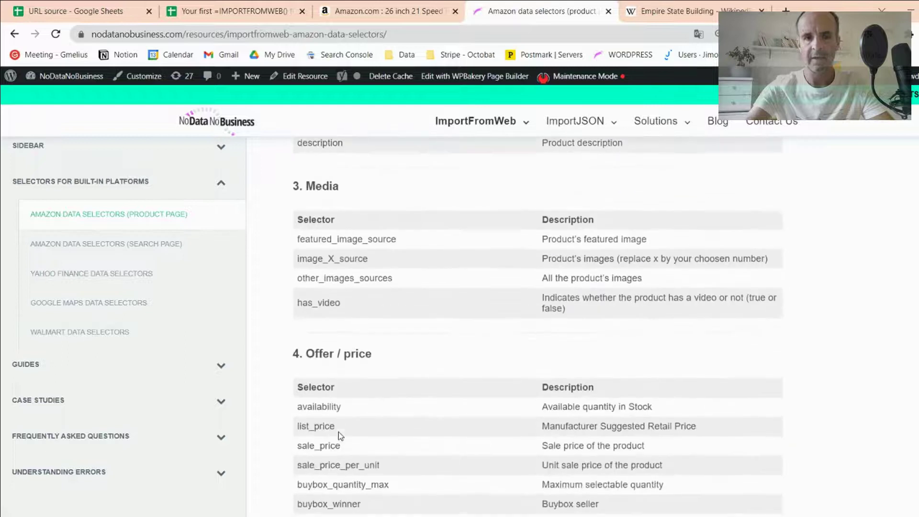
scroll(338, 431, "down", 2)
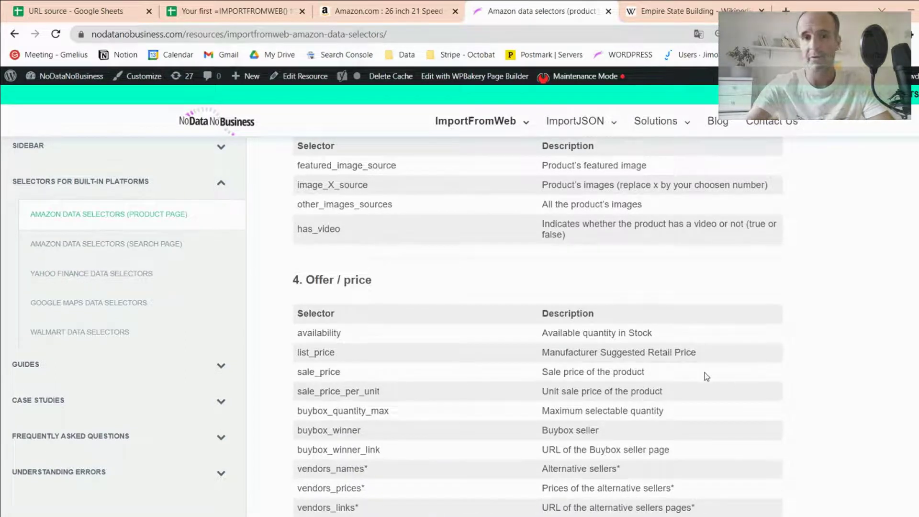
scroll(455, 366, "up", 2)
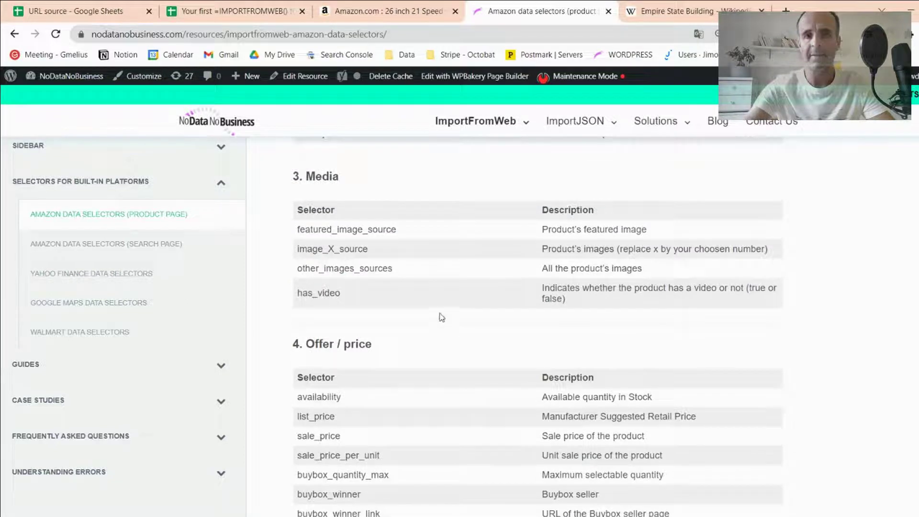
double_click(318, 232)
key("ctrl+c")
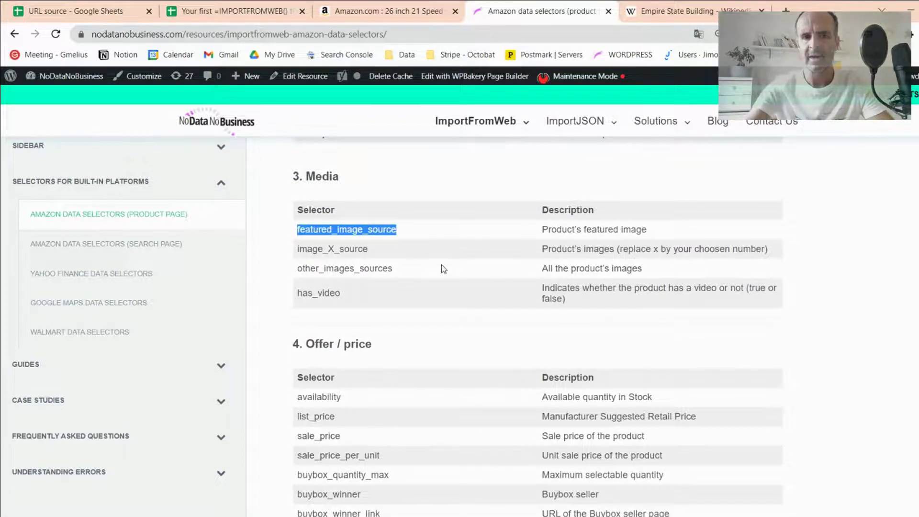
key("ctrl+2")
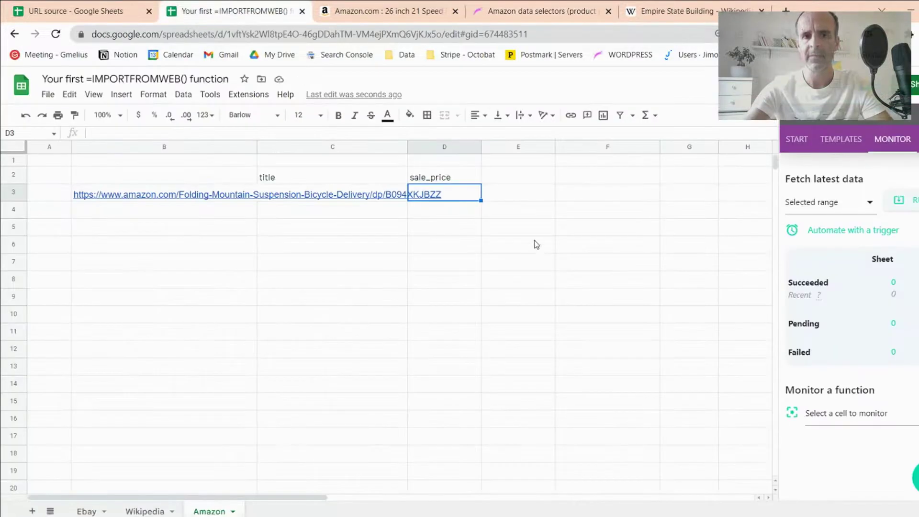
left_click(504, 178)
double_click(503, 177)
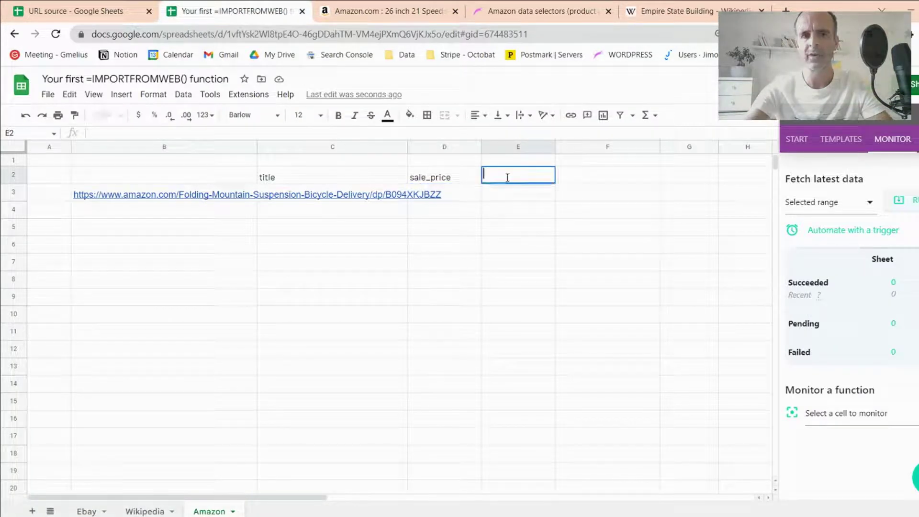
key("ctrl+v")
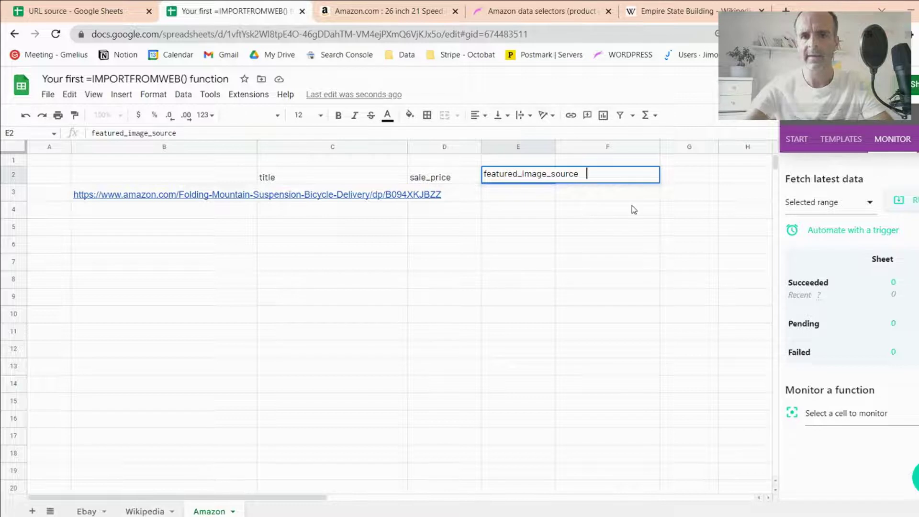
key("BackSpace")
key("Return")
Rearrange headers so 'rating' sits in E2 and 'featured_image_source' in F2
key("Up")
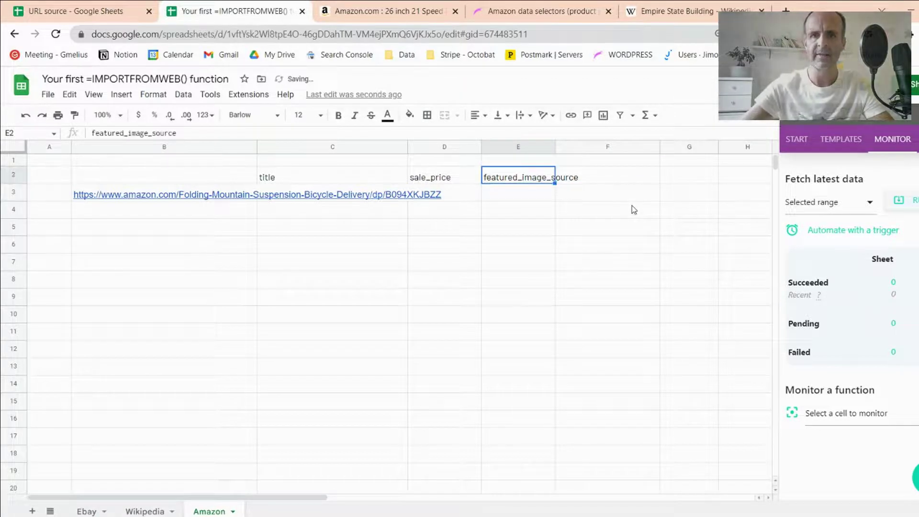
key("Right")
type("rating")
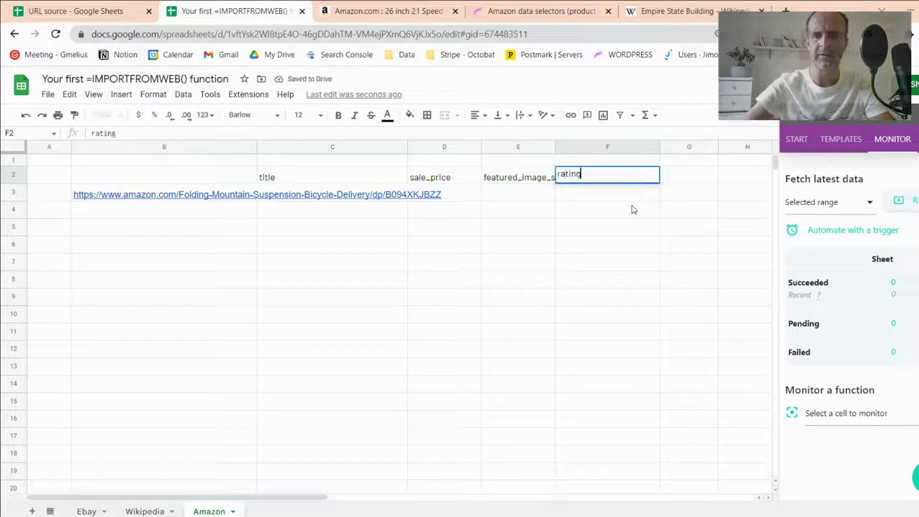
key("Return")
key("Up")
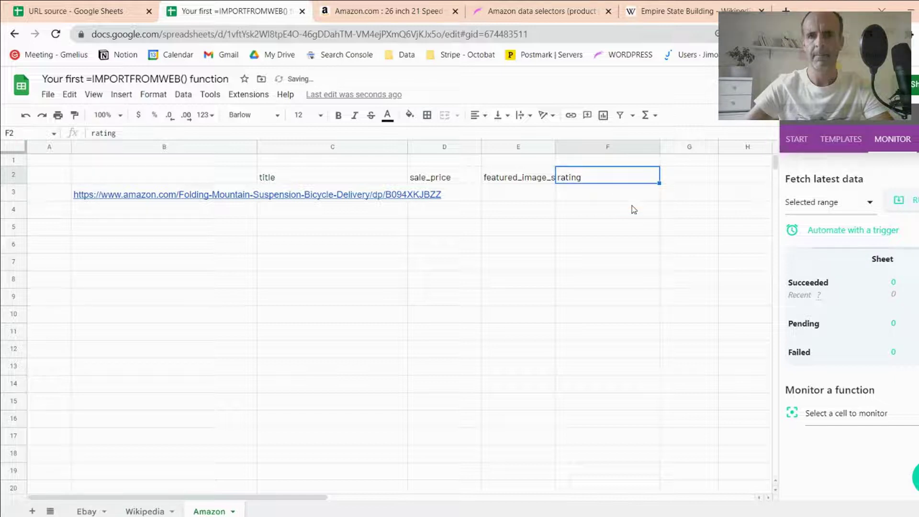
key("Left")
key("ctrl+x")
key("Right")
key("ctrl+v")
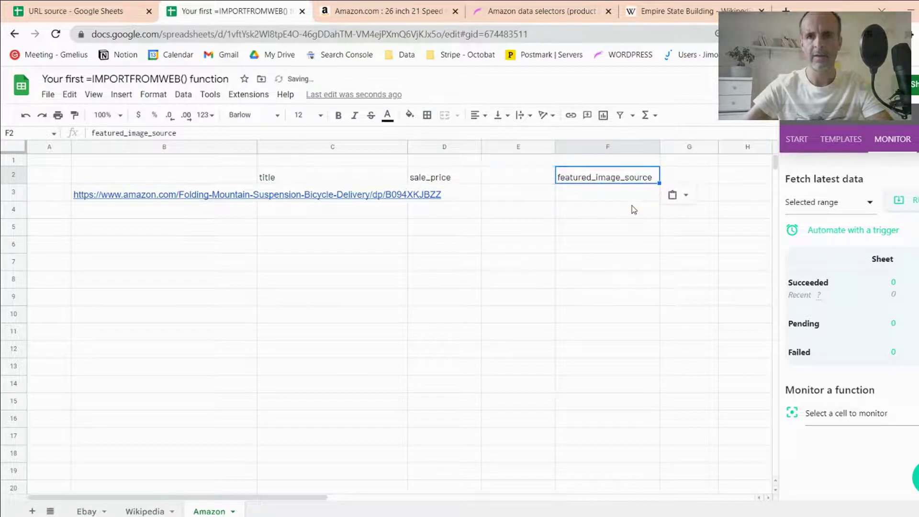
key("Left")
type("rating")
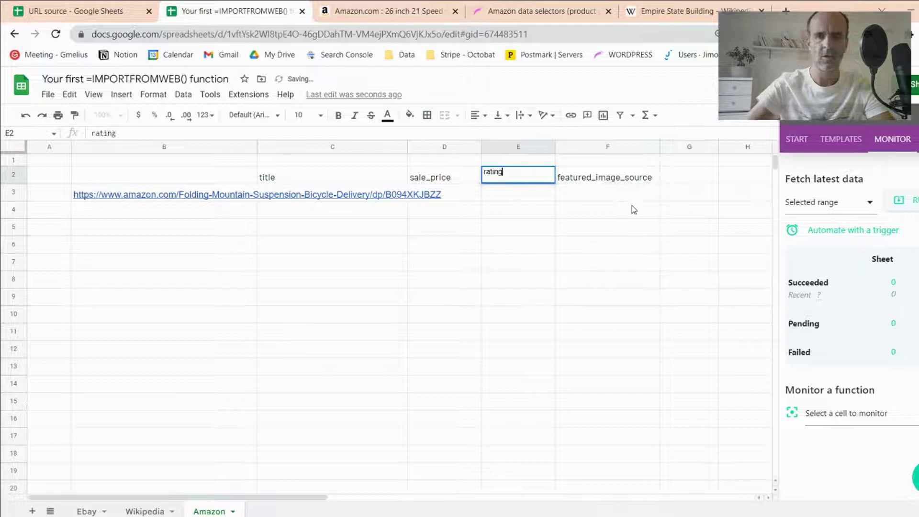
key("Return")
Copy the sale_price header's formatting onto the rating header with Paint format
key("Up")
key("Left")
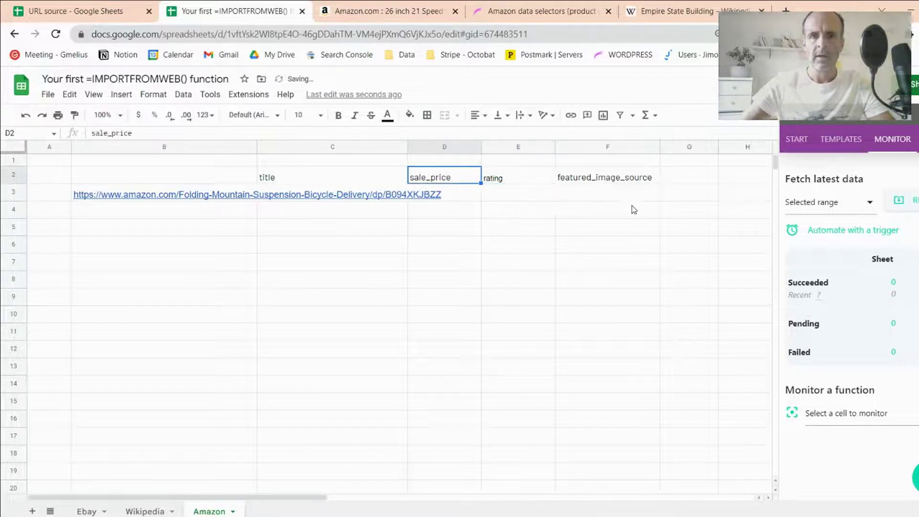
left_click(74, 115)
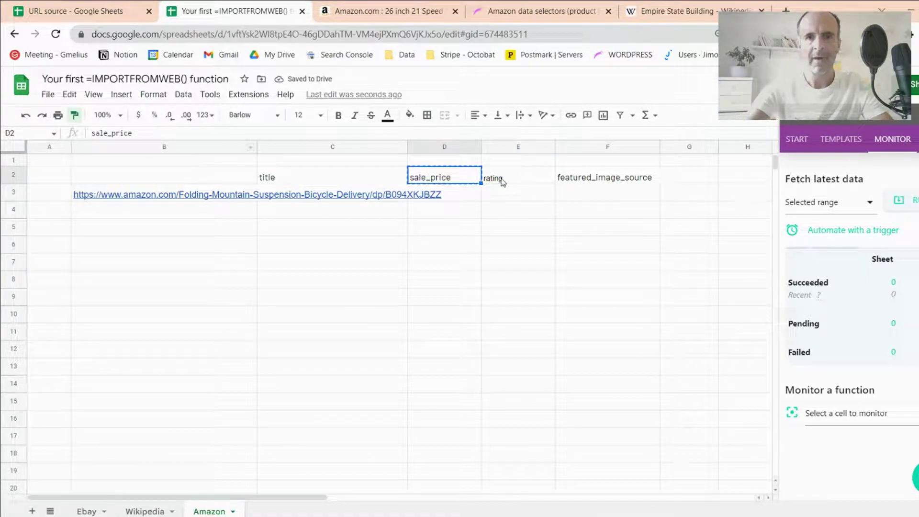
left_click(503, 181)
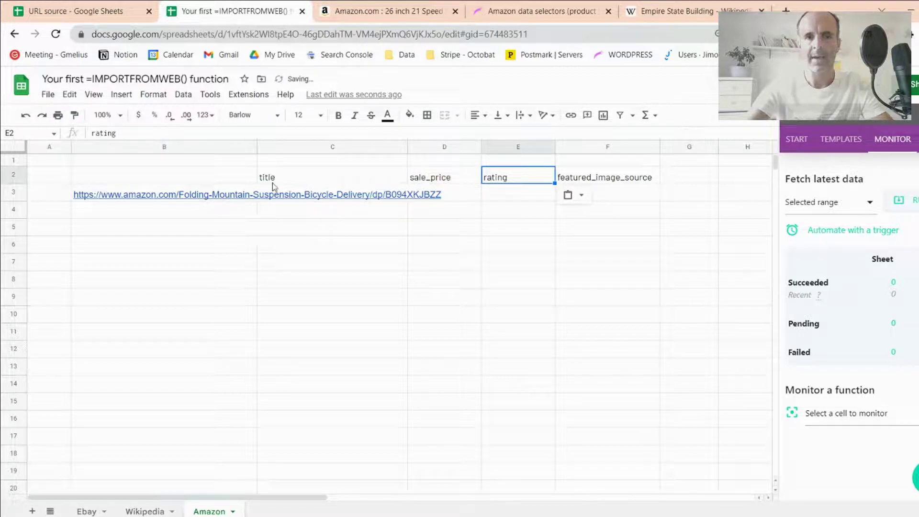
left_click(162, 194)
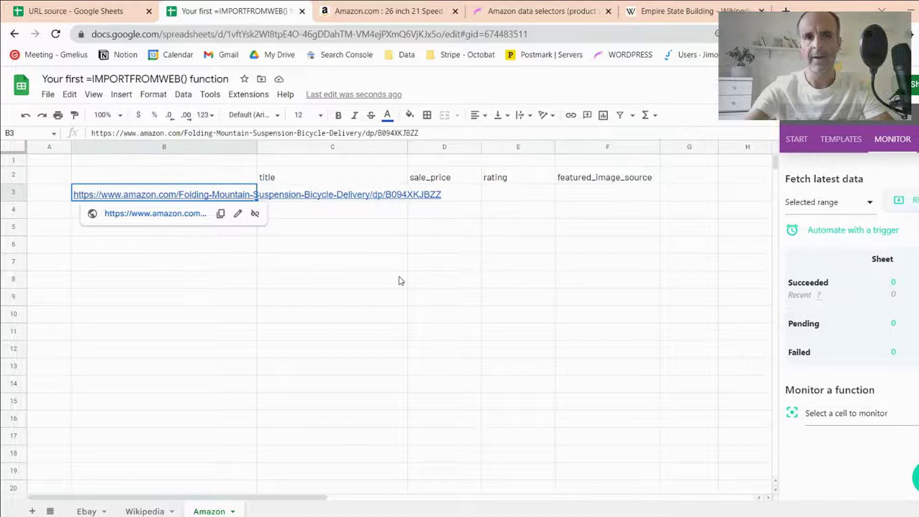
left_click(318, 282)
left_click(378, 196)
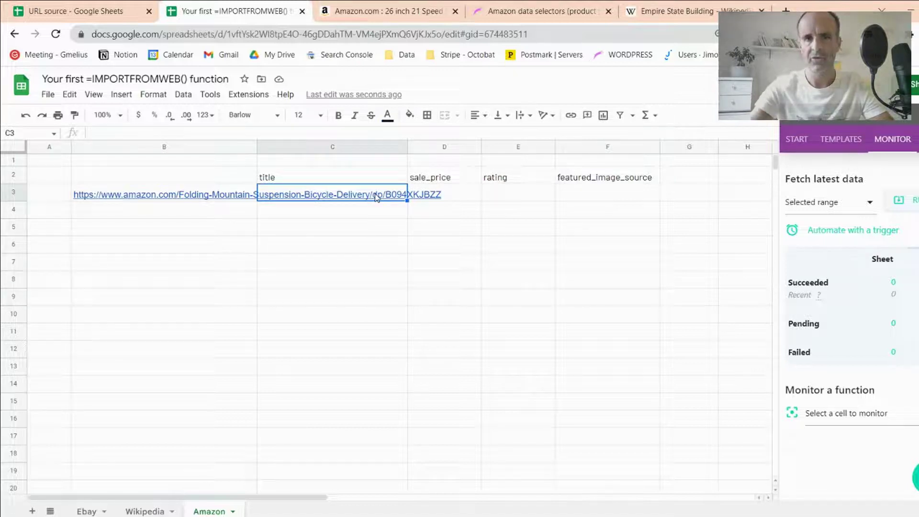
Enter =IMPORTFROMWEB(B3;C2:F2) in C3 to pull the product's fields
type("=IMPO")
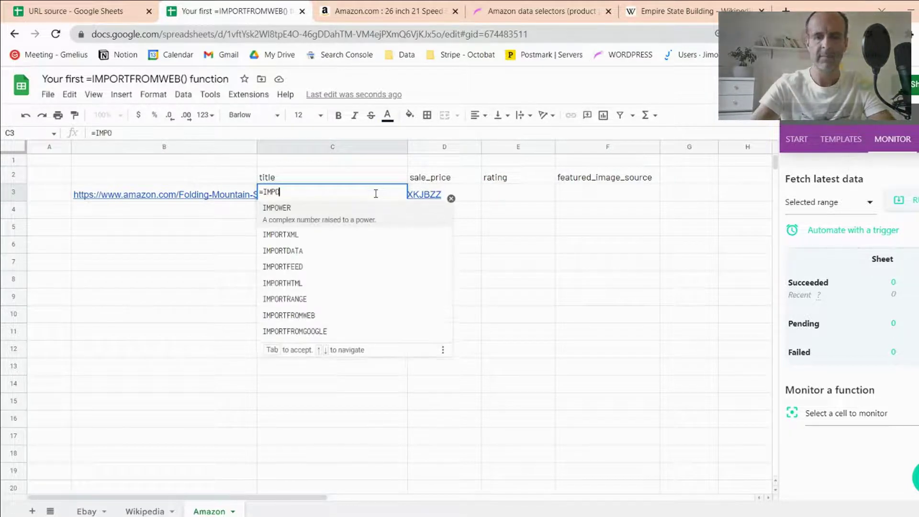
type("RTFROMWEB(")
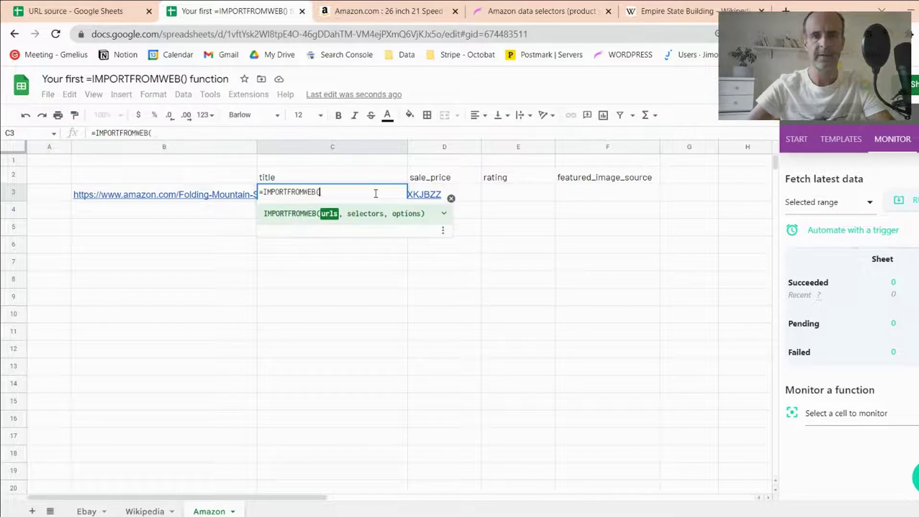
key("Left")
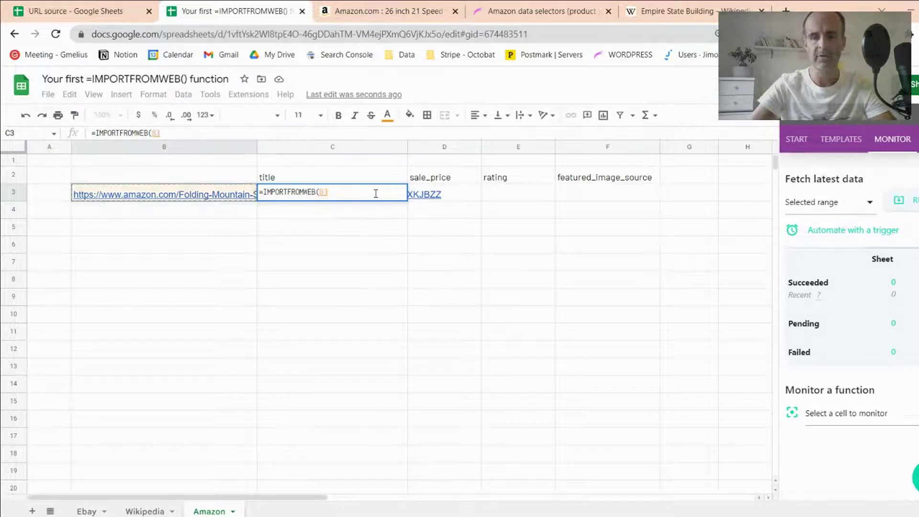
type(";")
key("Up")
key("shift+Right")
key("shift+Right")
key("shift+Right")
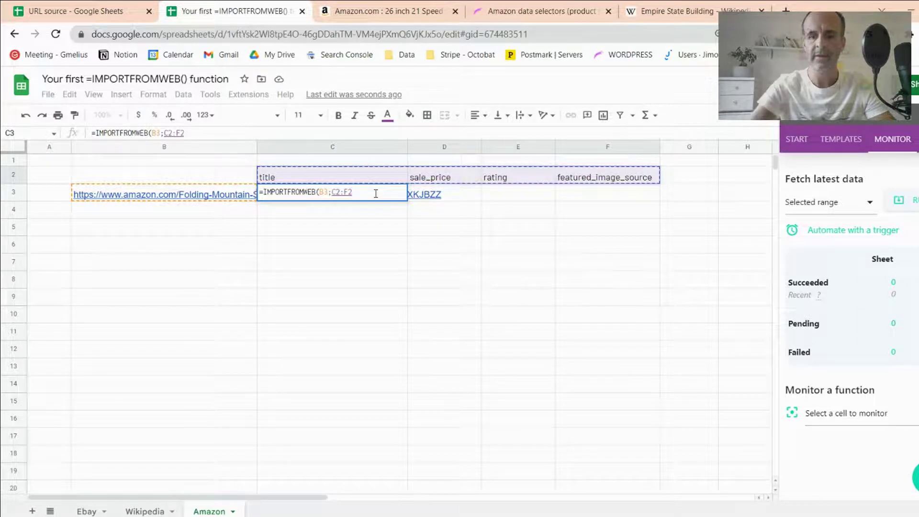
type(")")
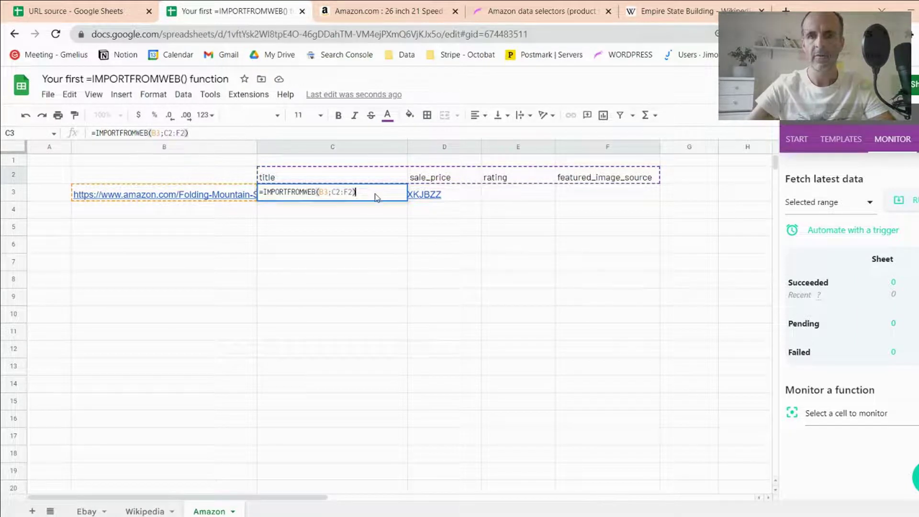
key("Return")
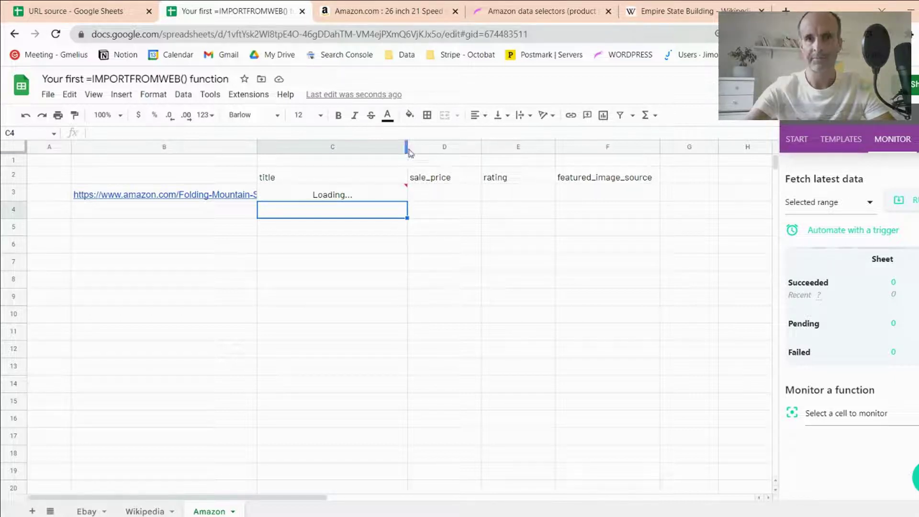
Widen columns C and B and check C3's import status
left_click_drag(407, 151, 418, 151)
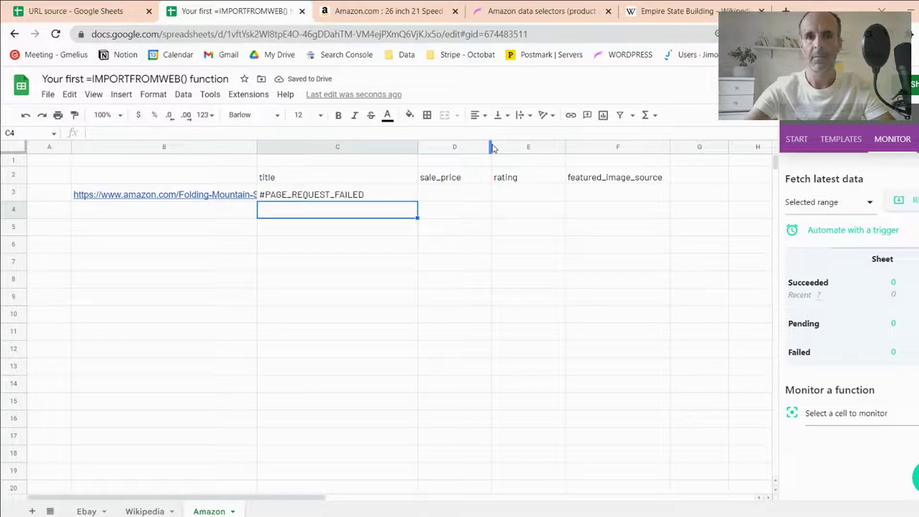
left_click(373, 198)
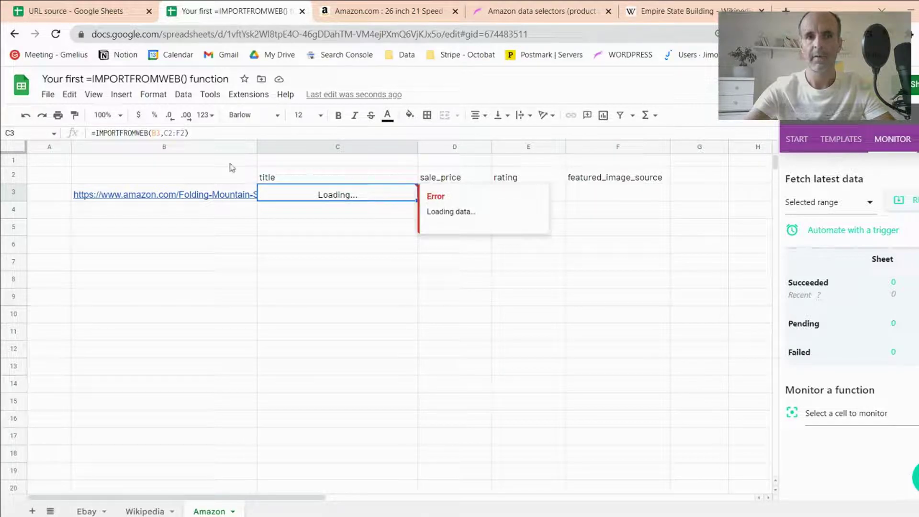
left_click(381, 348)
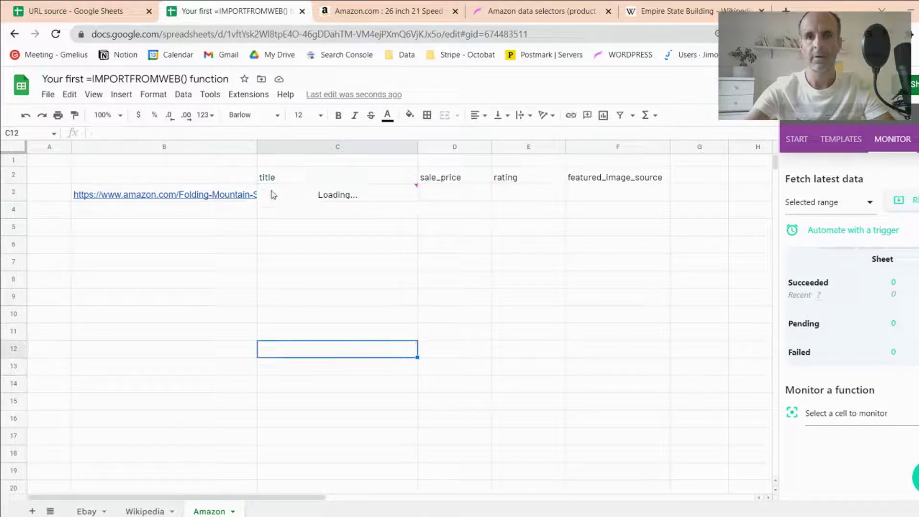
left_click_drag(257, 147, 270, 335)
Copy the 38 product URLs from B2:B39 of the URL source spreadsheet's Amazon sheet
left_click(71, 5)
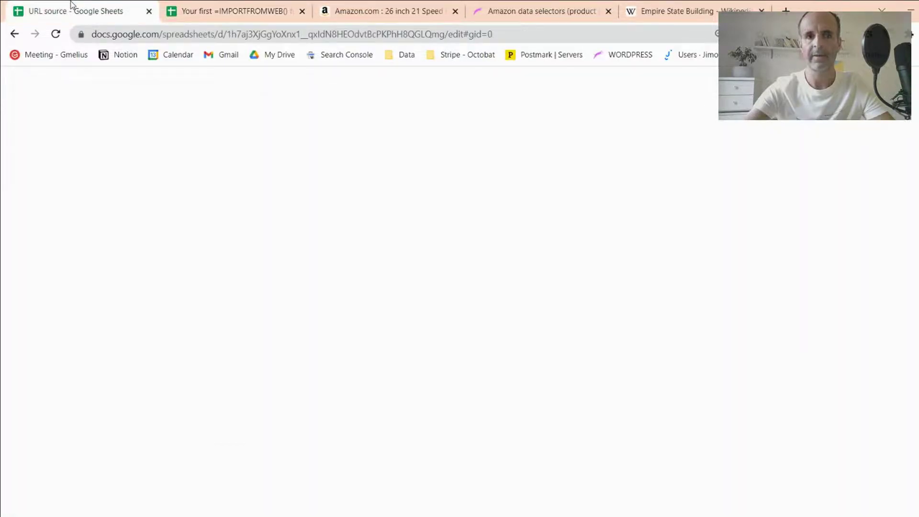
left_click(142, 511)
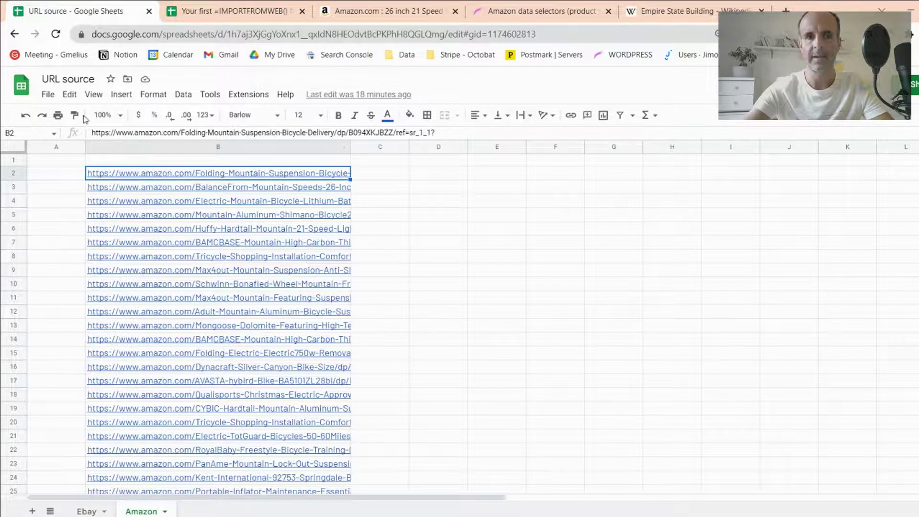
mouse_move(172, 178)
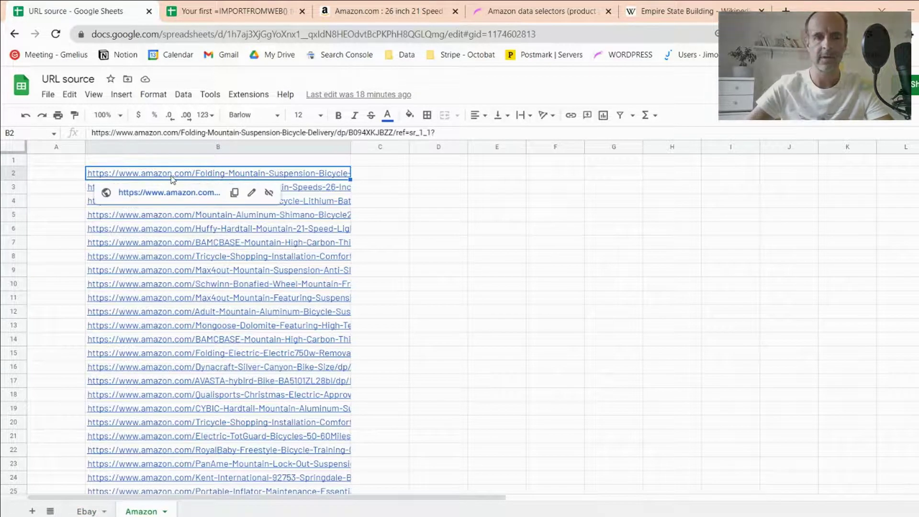
key("ctrl+shift+Down")
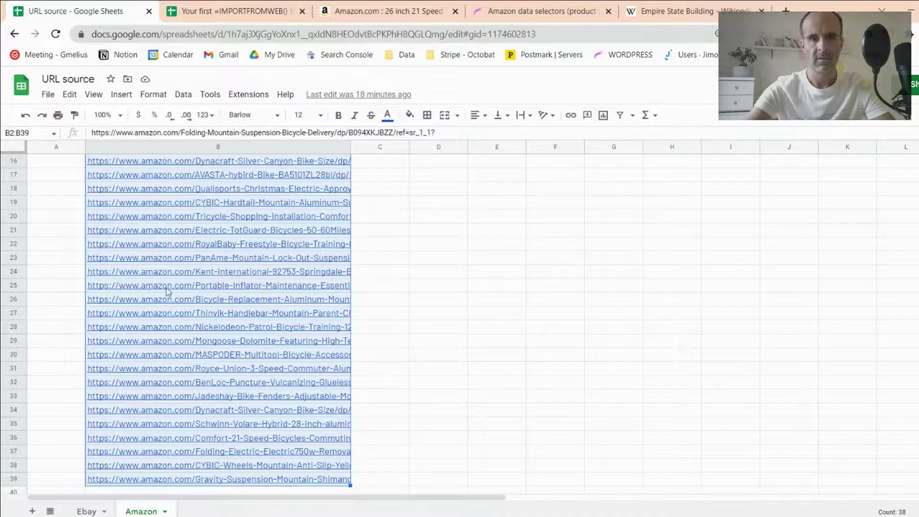
right_click(162, 242)
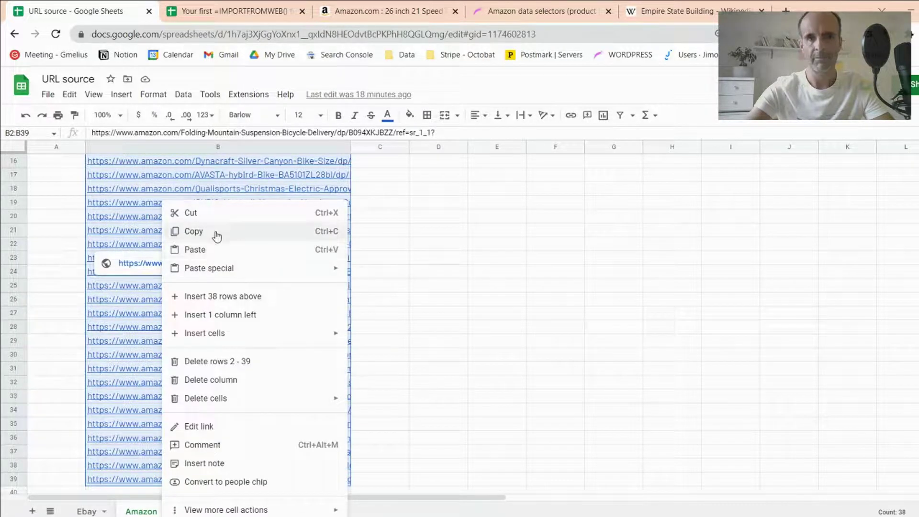
left_click(216, 232)
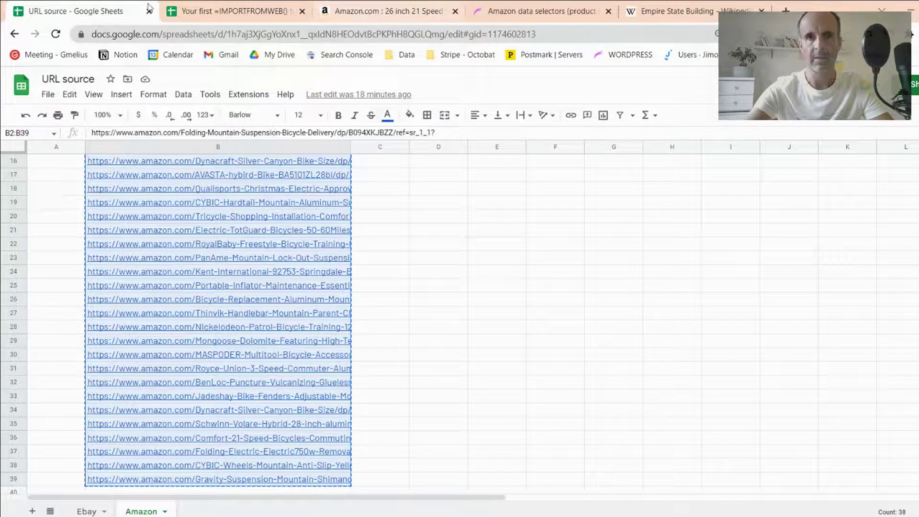
left_click(202, 6)
Paste the 38 product URLs into B4:B41
left_click(216, 210)
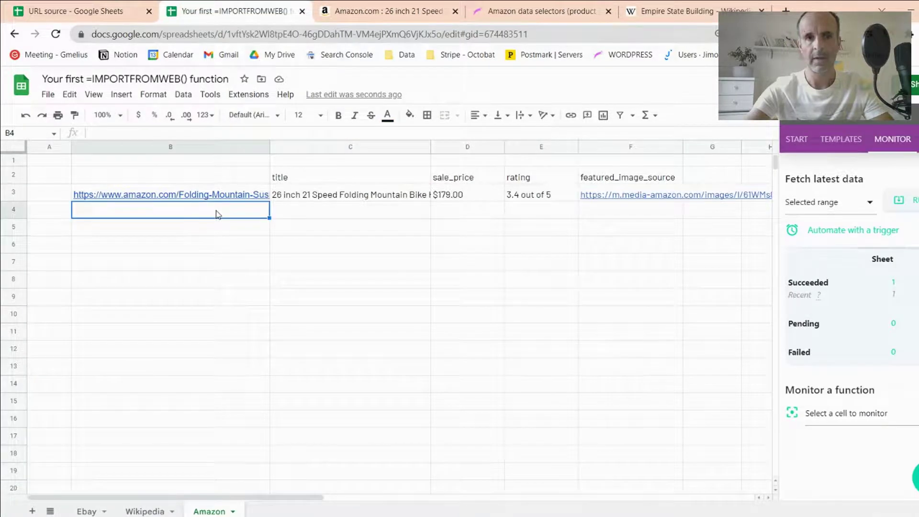
right_click(217, 210)
mouse_move(247, 249)
left_click(248, 231)
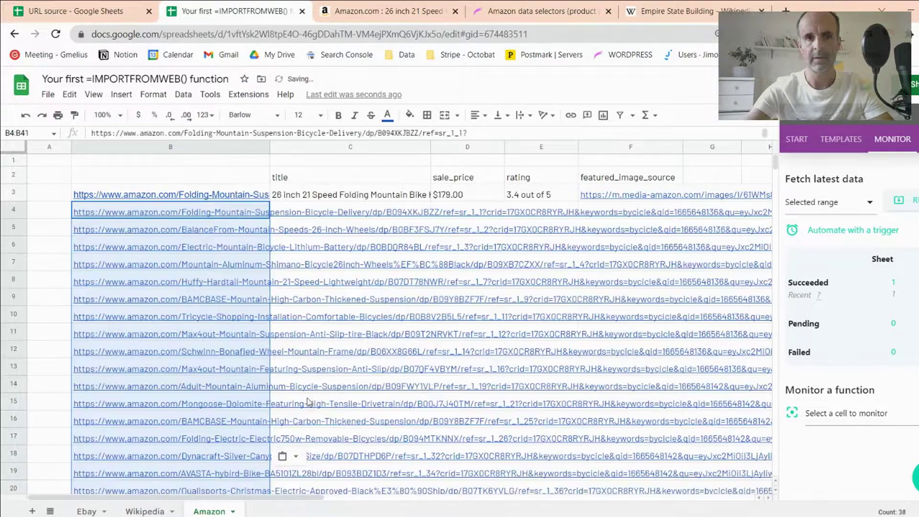
Set column B's text wrapping to Clip and review the C3 formula
left_click(525, 114)
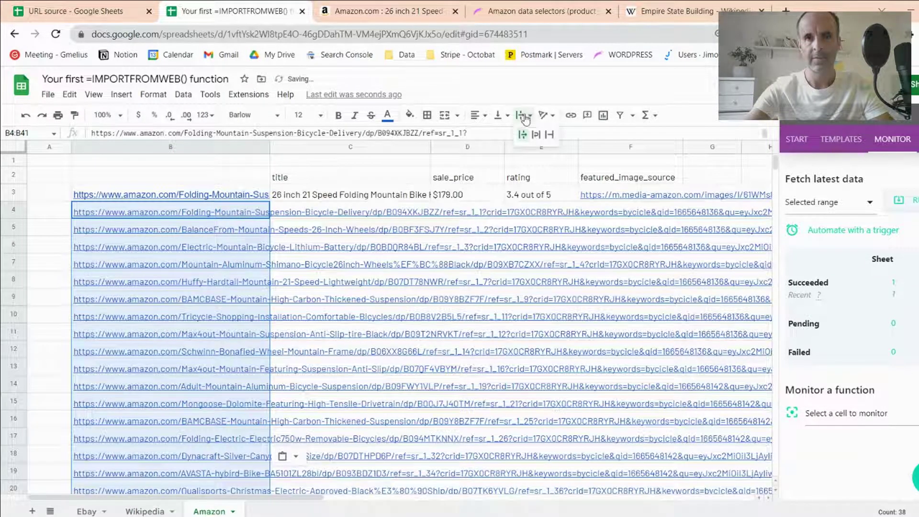
left_click(549, 135)
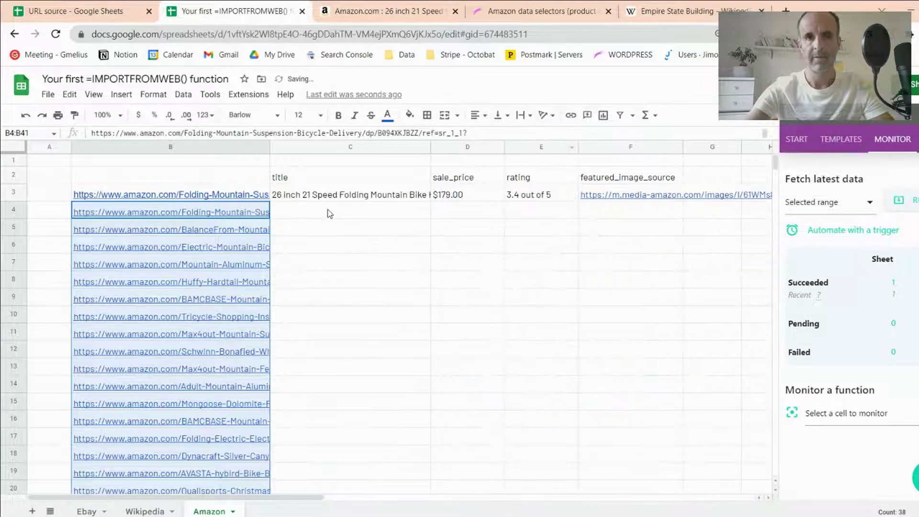
left_click(342, 197)
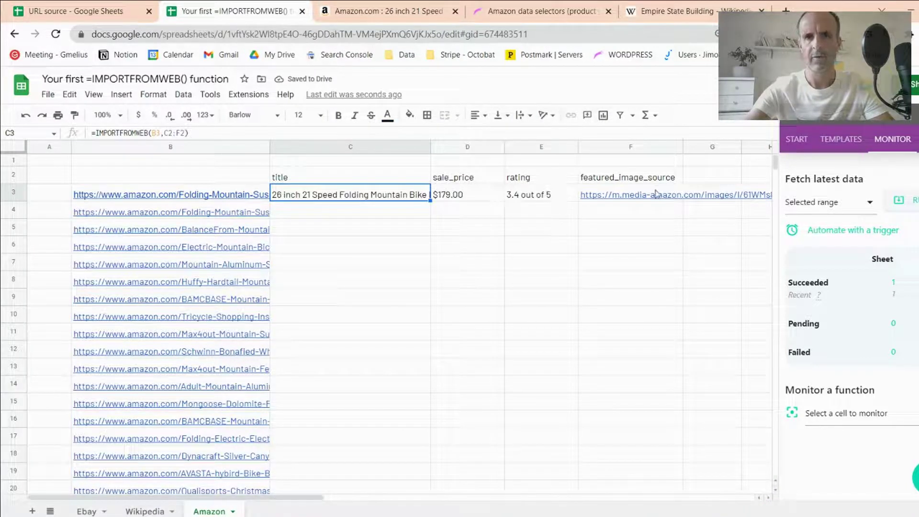
left_click(294, 214)
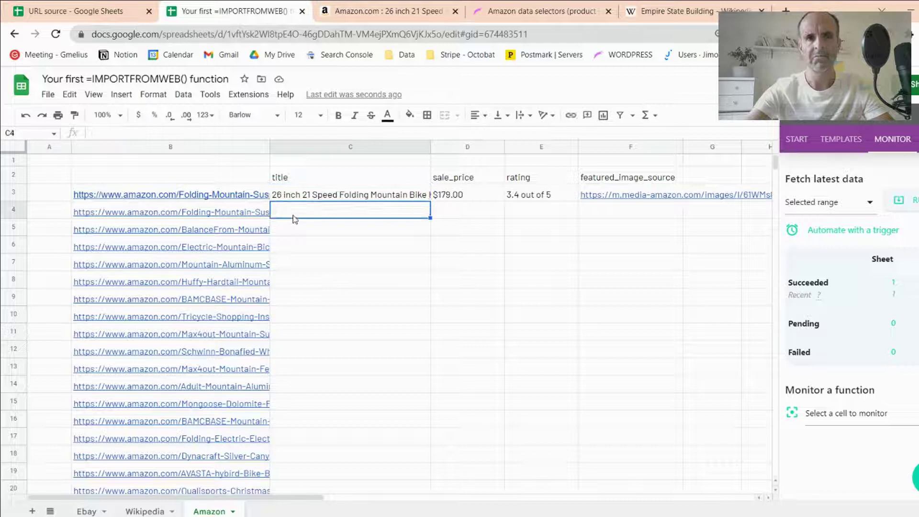
left_click(355, 197)
scroll(143, 344, "down", 10)
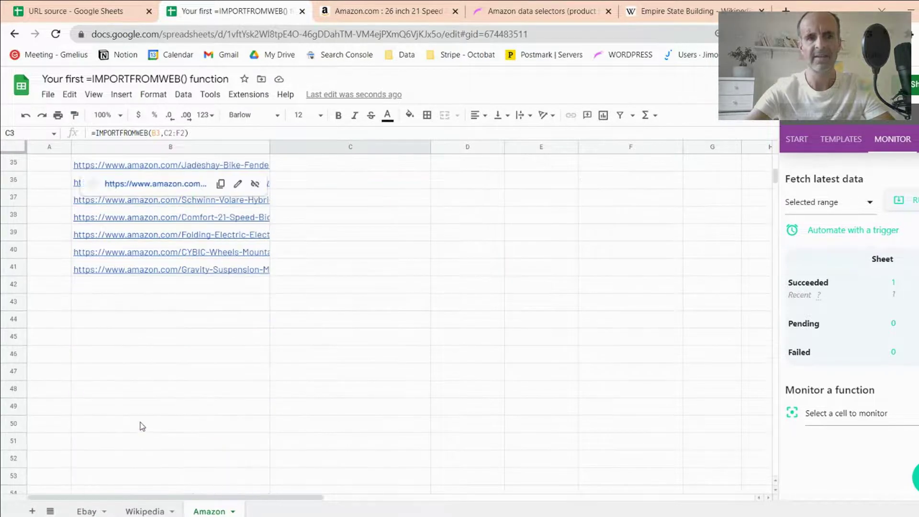
scroll(142, 426, "up", 10)
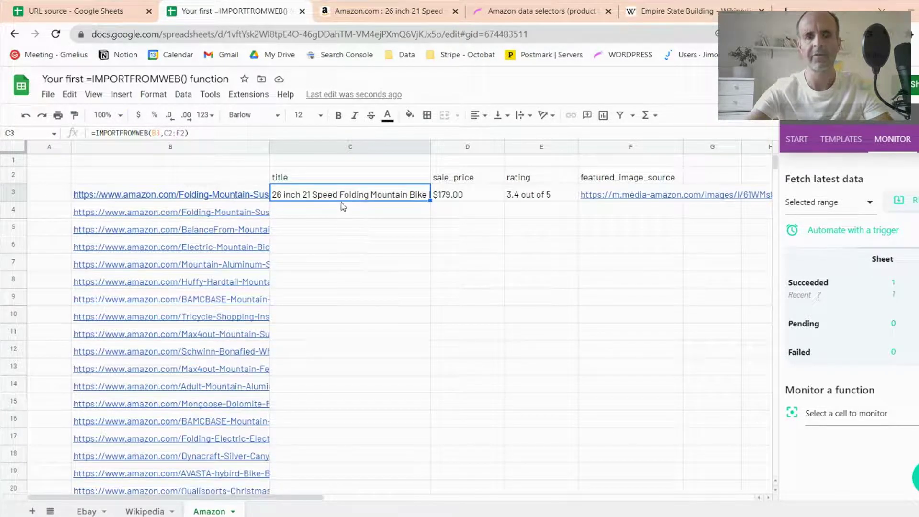
Make the C3 formula's C2:F2 selector range absolute with F4
key("Return")
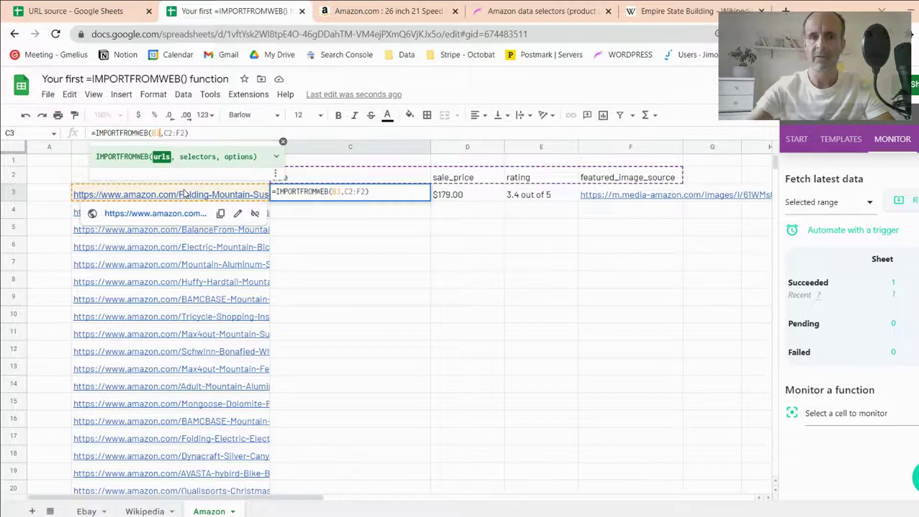
key("Left")
key("Left")
key("Left")
key("Left")
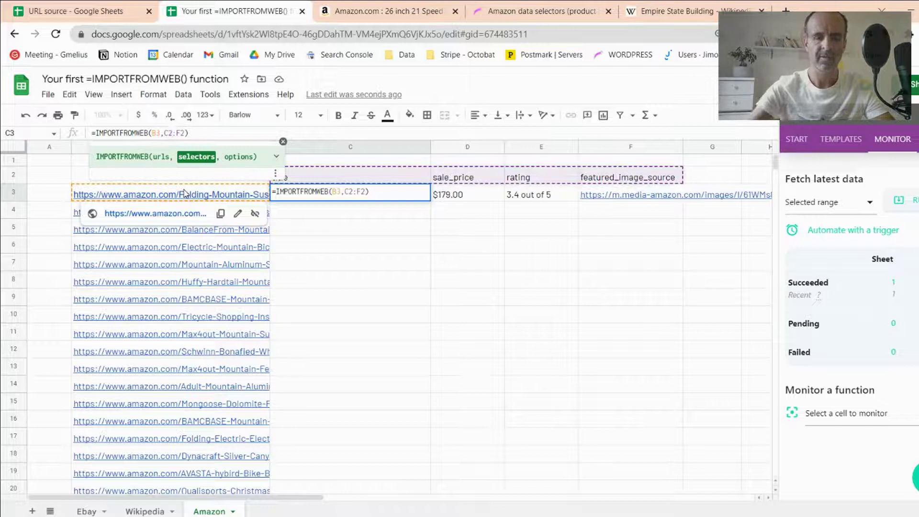
key("F4")
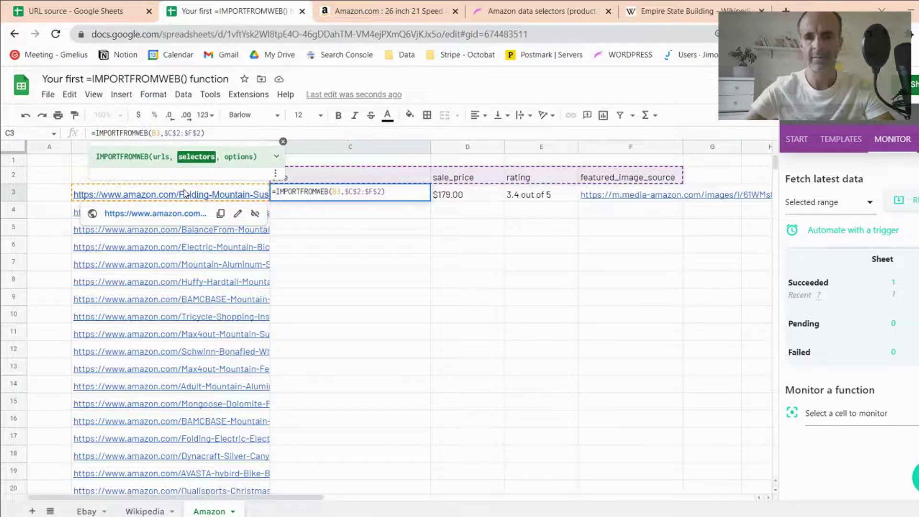
key("Return")
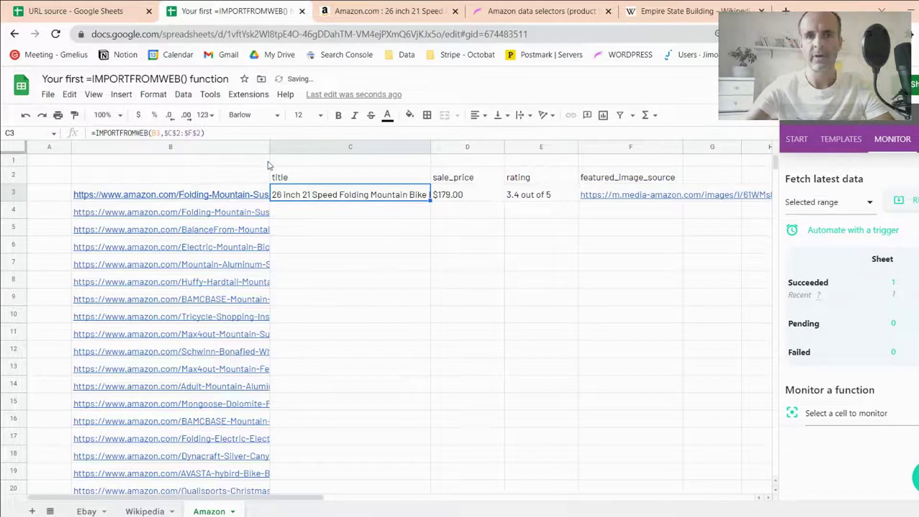
Fill the C3 formula down column C for all product rows
double_click(429, 201)
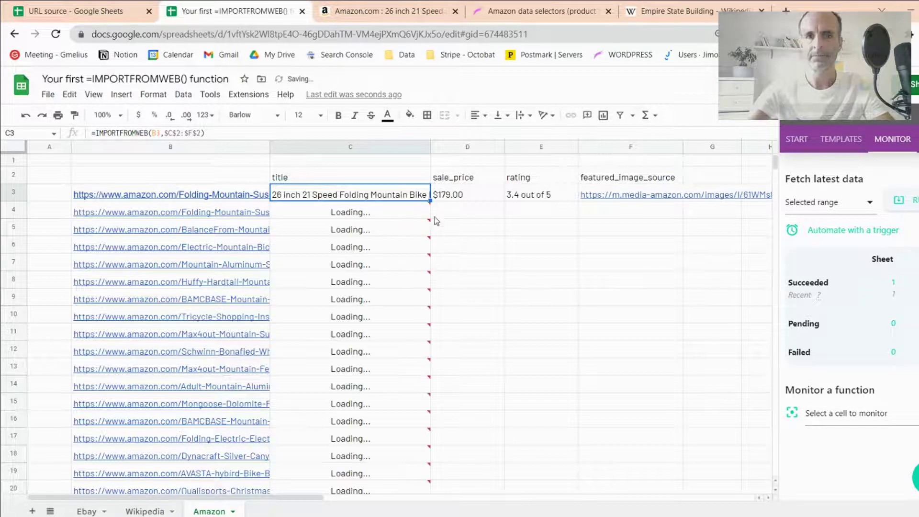
scroll(429, 255, "down", 8)
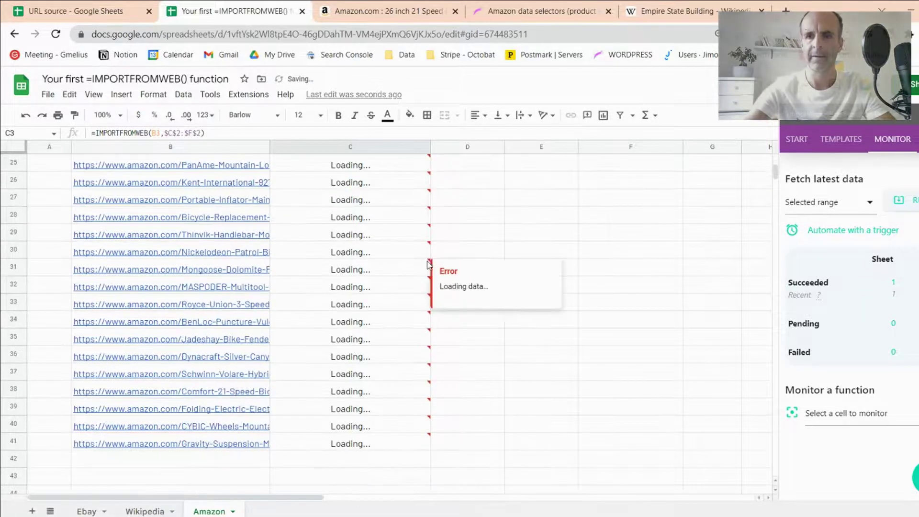
scroll(424, 268, "up", 7)
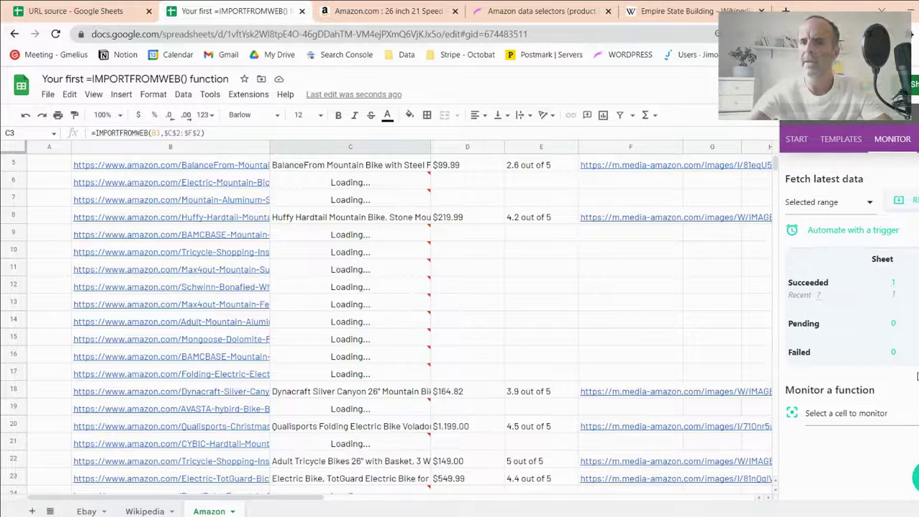
scroll(503, 269, "up", 2)
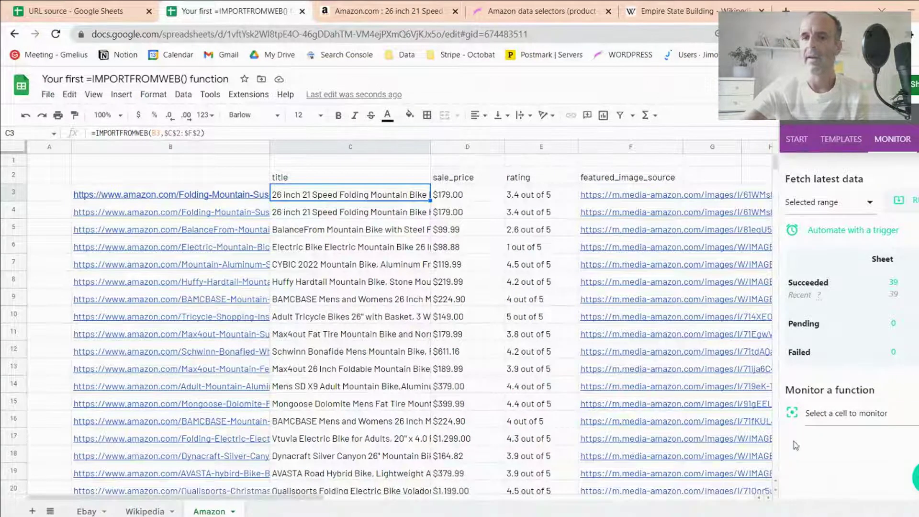
Check the copied formulas in C5 and C8, then return to C3
left_click(347, 211)
key("Down")
key("Down")
key("Down")
key("Down")
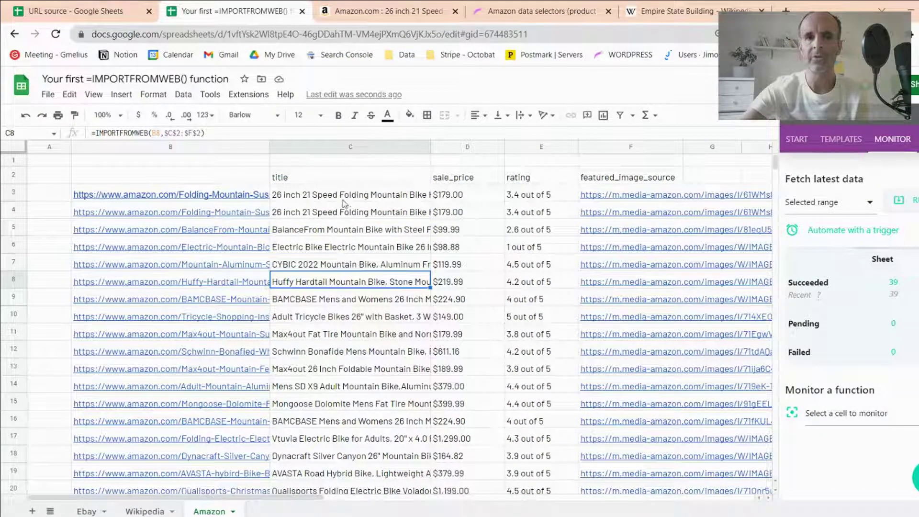
left_click(342, 200)
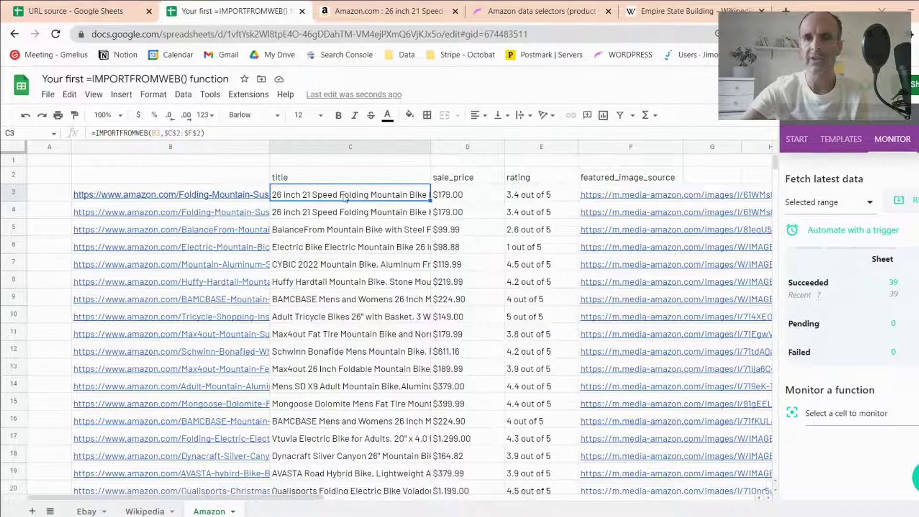
left_click(333, 228)
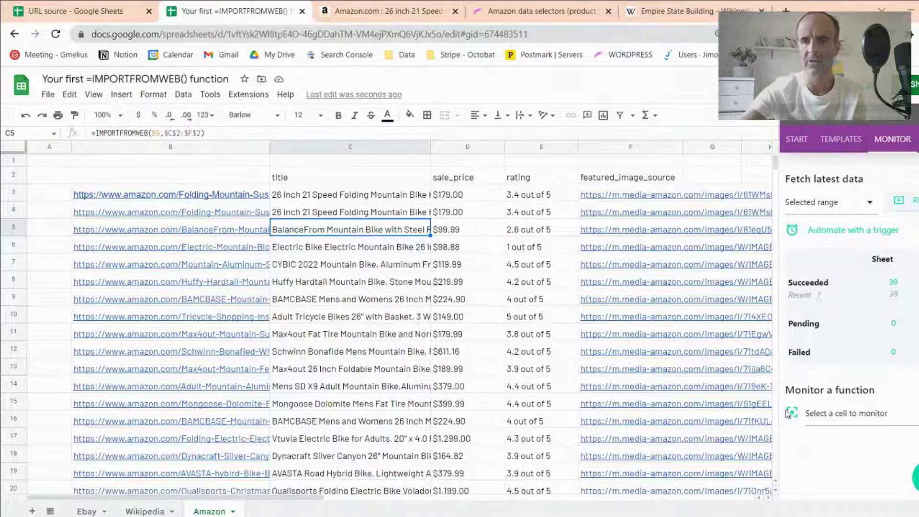
left_click(318, 284)
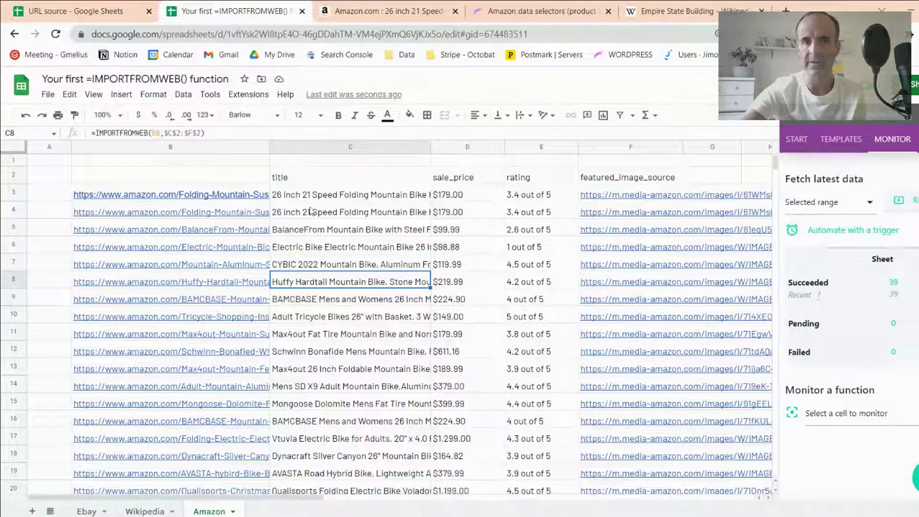
left_click(310, 192)
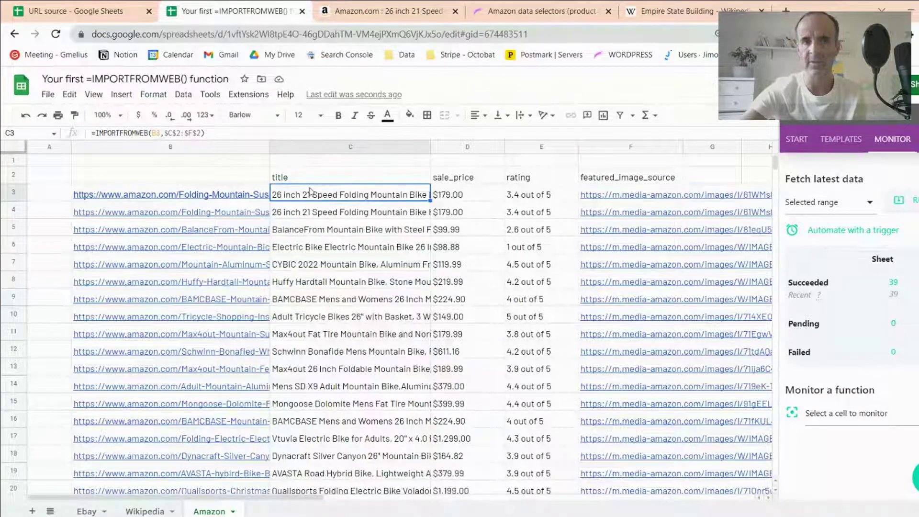
Monitor C3 in the ImportFromWeb sidebar and review its 6696 ms execution and cache dates
left_click(792, 412)
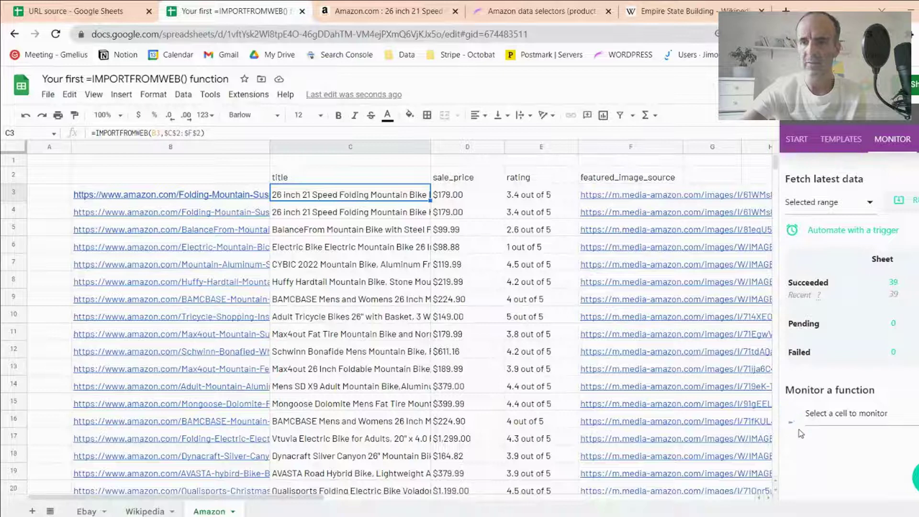
scroll(853, 408, "down", 3)
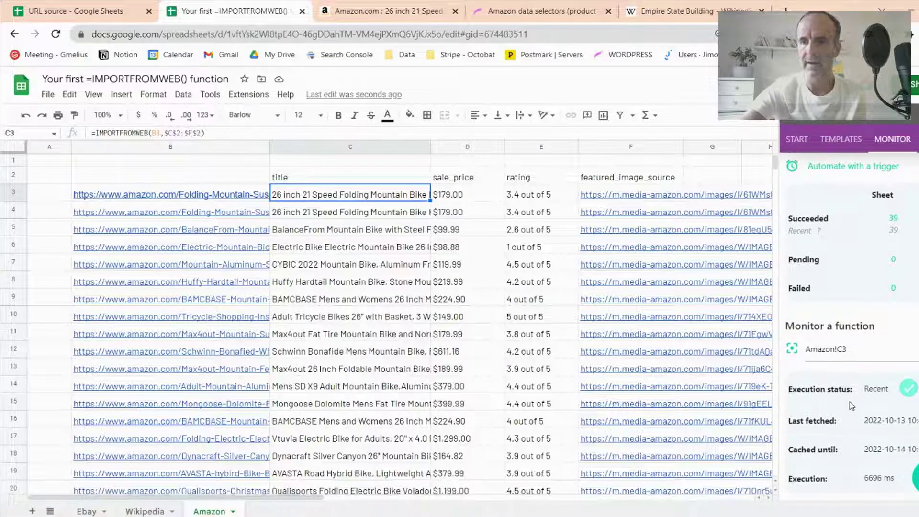
scroll(901, 457, "down", 2)
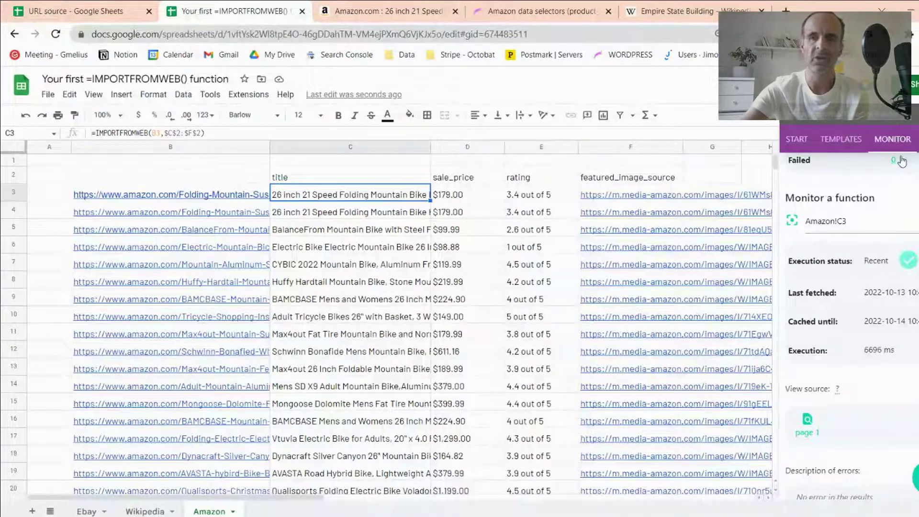
scroll(814, 373, "down", 2)
mouse_move(807, 367)
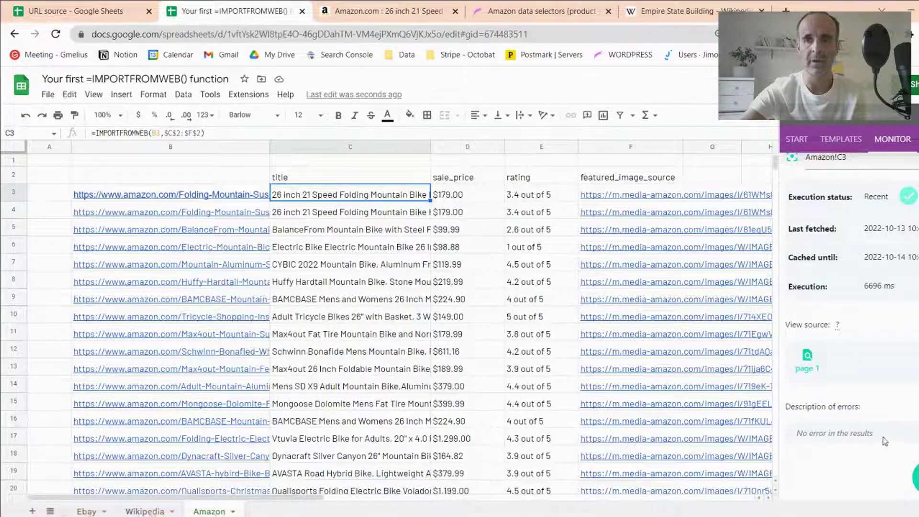
scroll(833, 434, "left", 1)
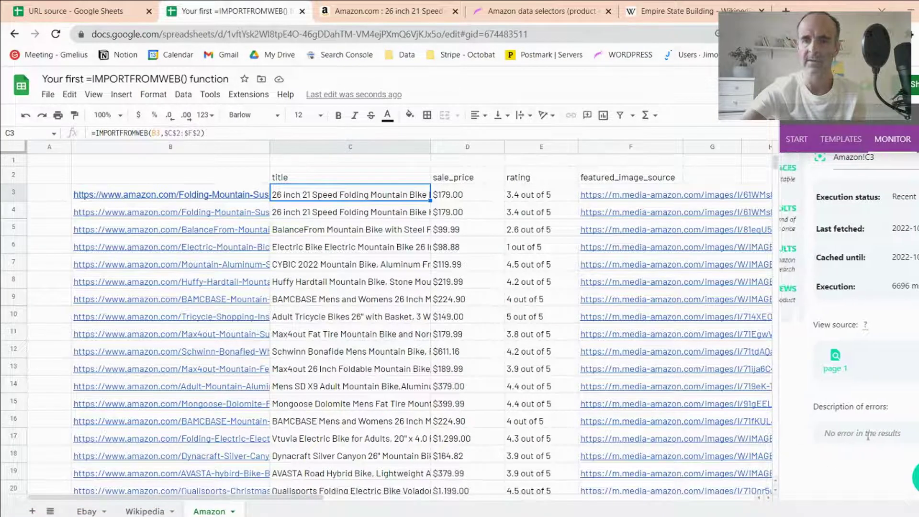
scroll(836, 422, "up", 5)
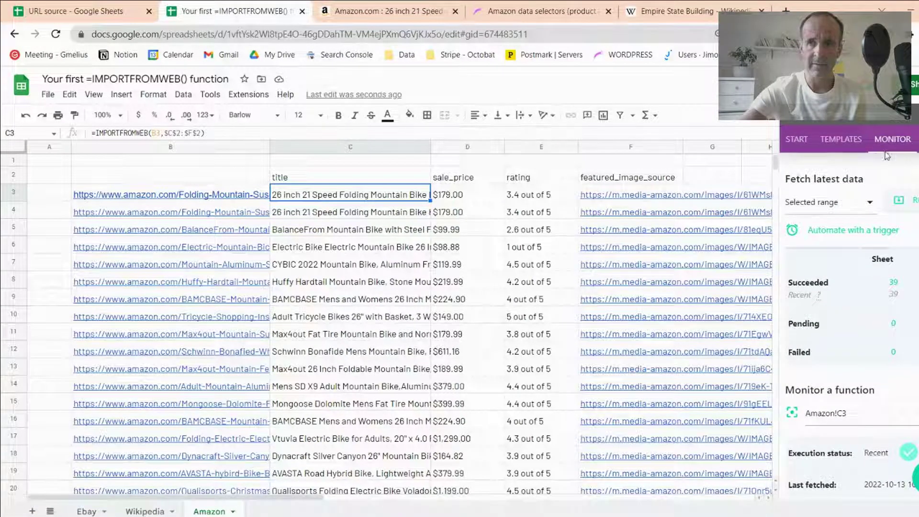
Refresh the Monitor's 'Selected range' scope so C3 reloads the bike title and $179.00
left_click(870, 206)
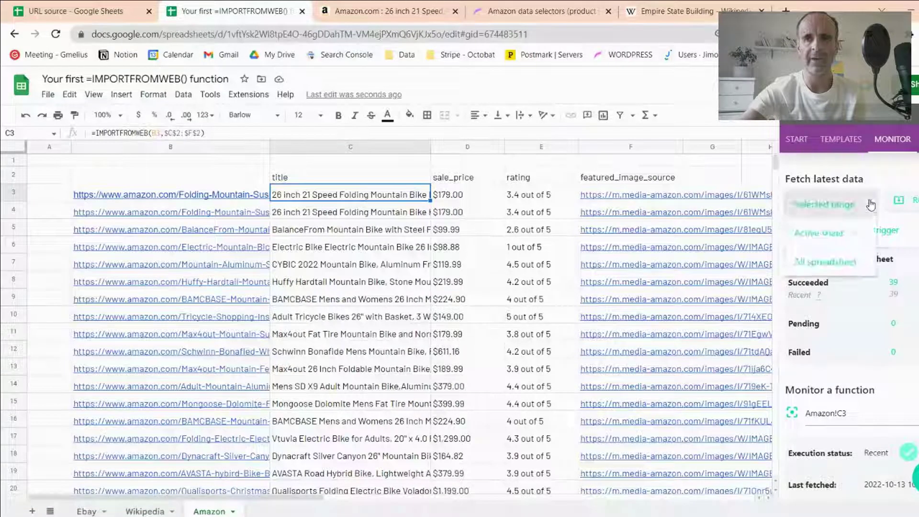
left_click(873, 172)
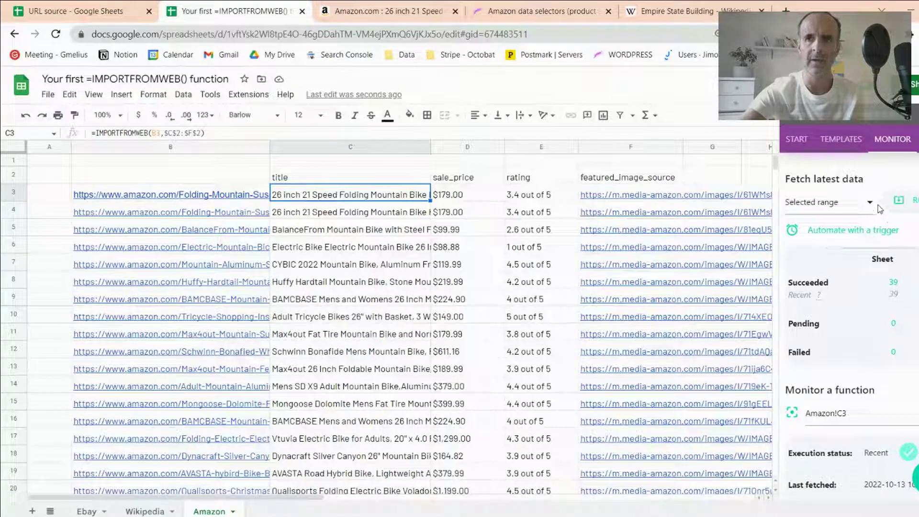
left_click(904, 200)
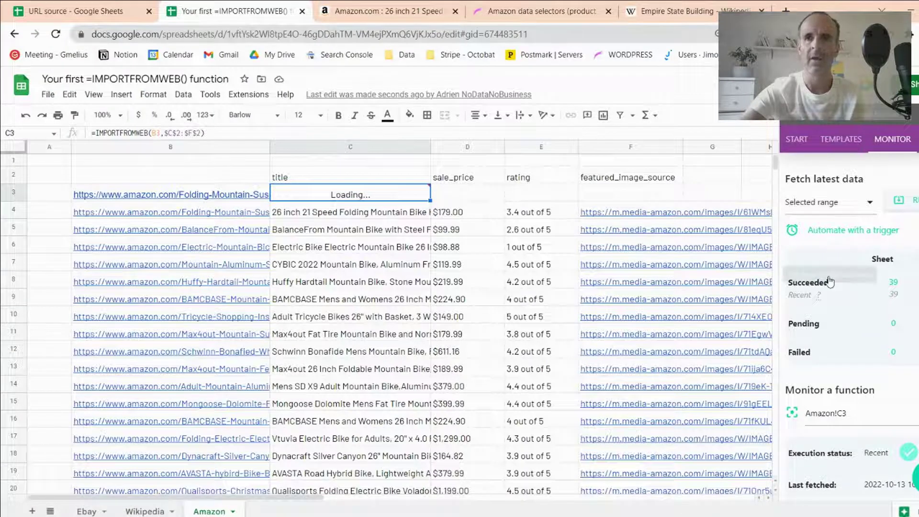
left_click(869, 202)
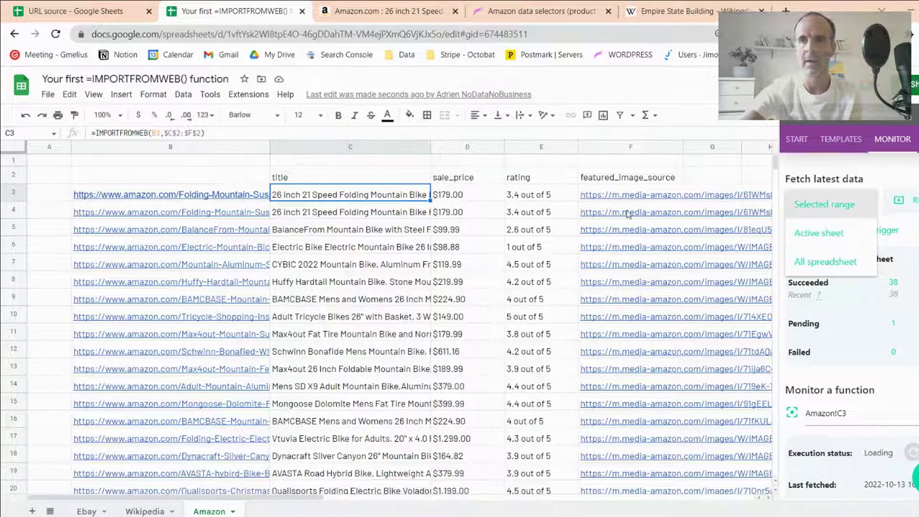
left_click(699, 165)
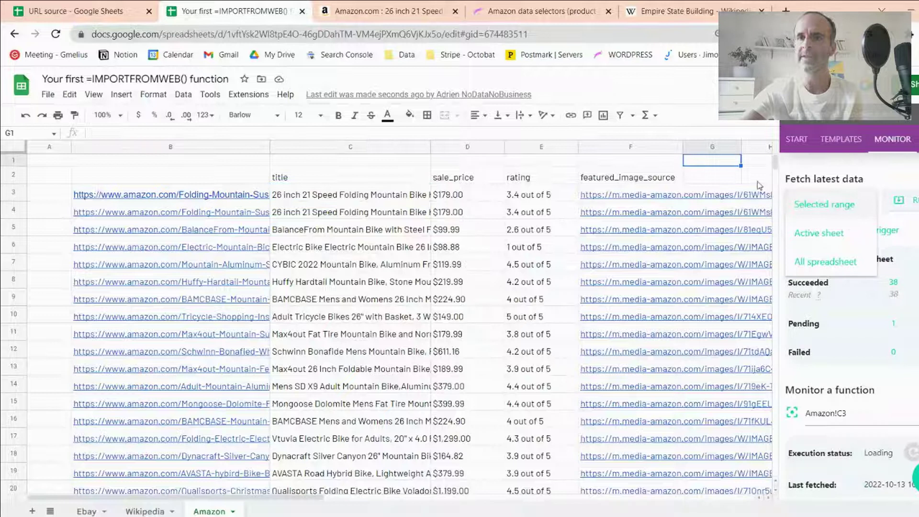
left_click(703, 178)
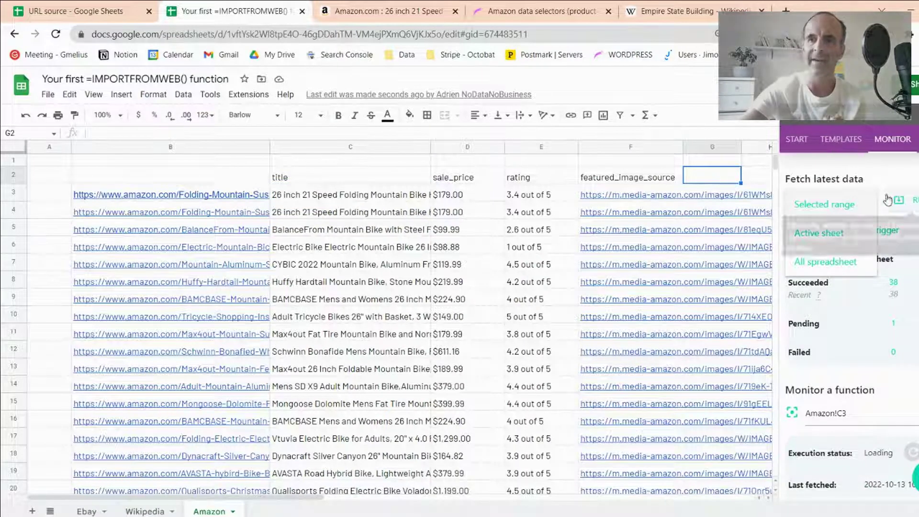
left_click(869, 205)
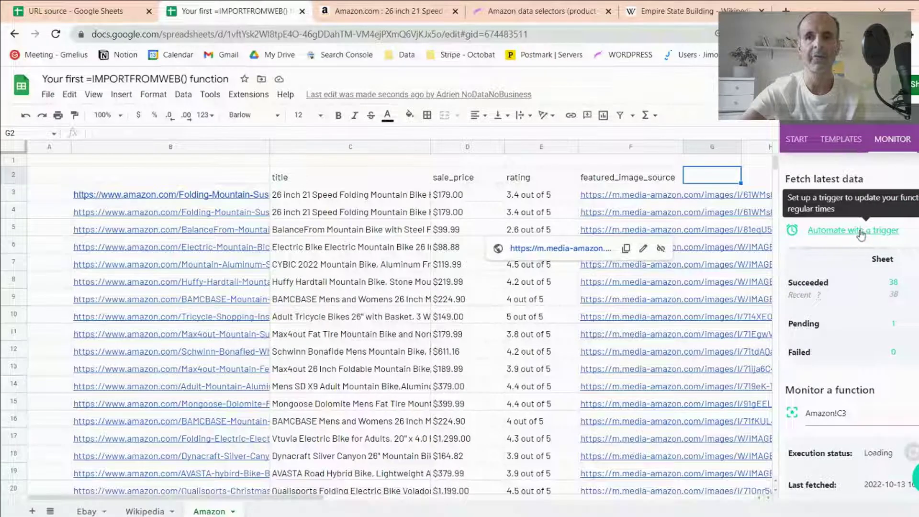
left_click(861, 233)
left_click(847, 274)
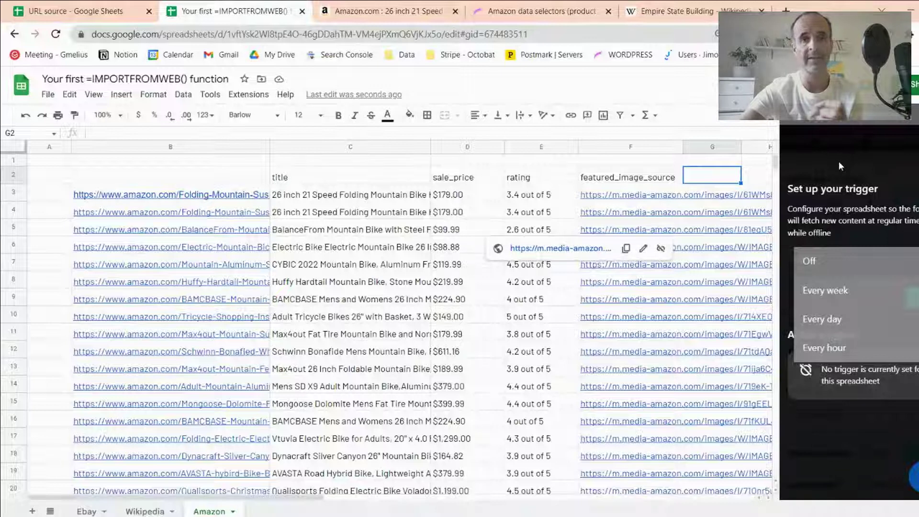
left_click(526, 179)
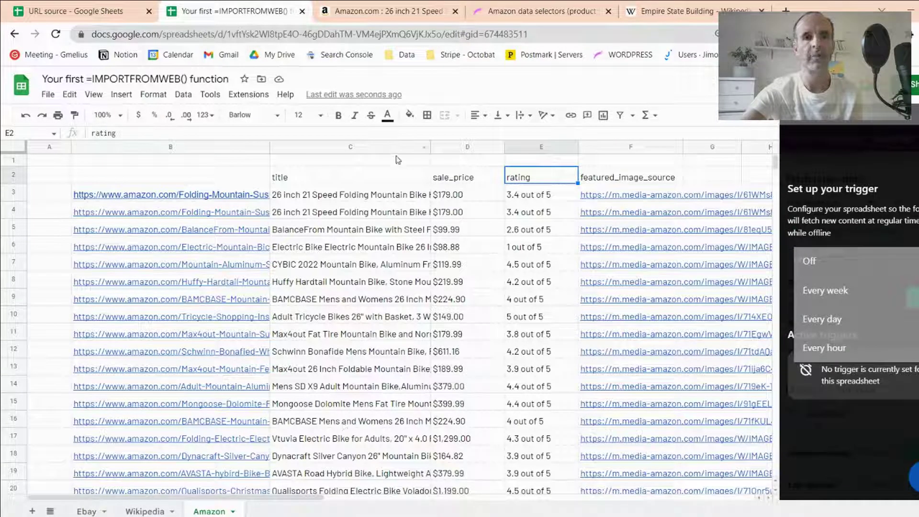
left_click(387, 179)
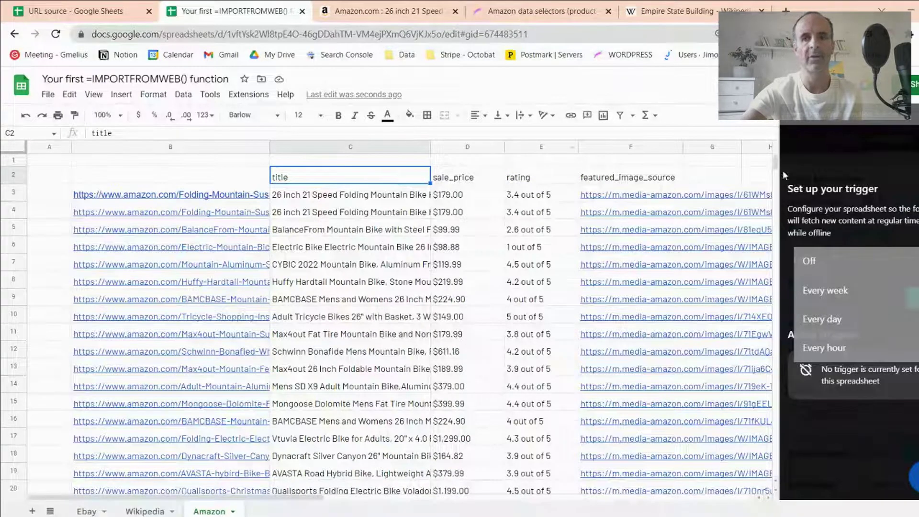
Dismiss the trigger settings and scroll the ImportFromWeb Templates page down to its Solutions
left_click(871, 474)
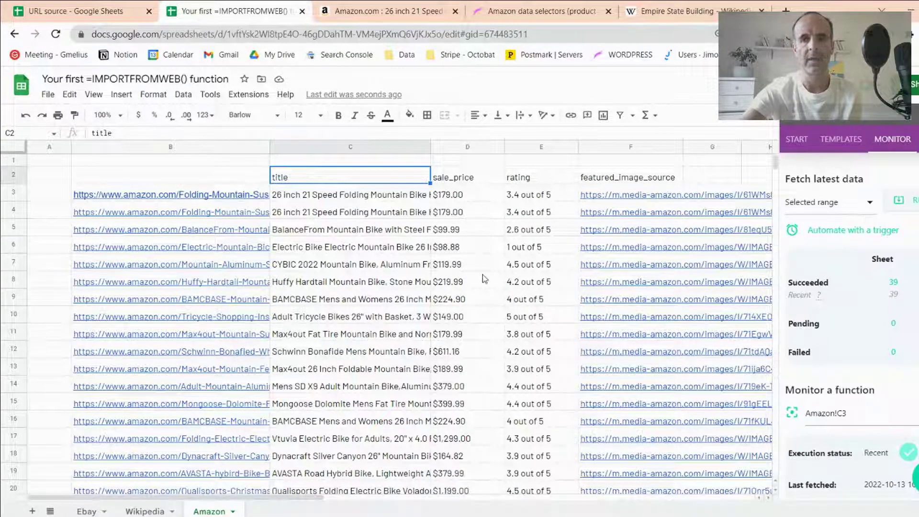
left_click(158, 177)
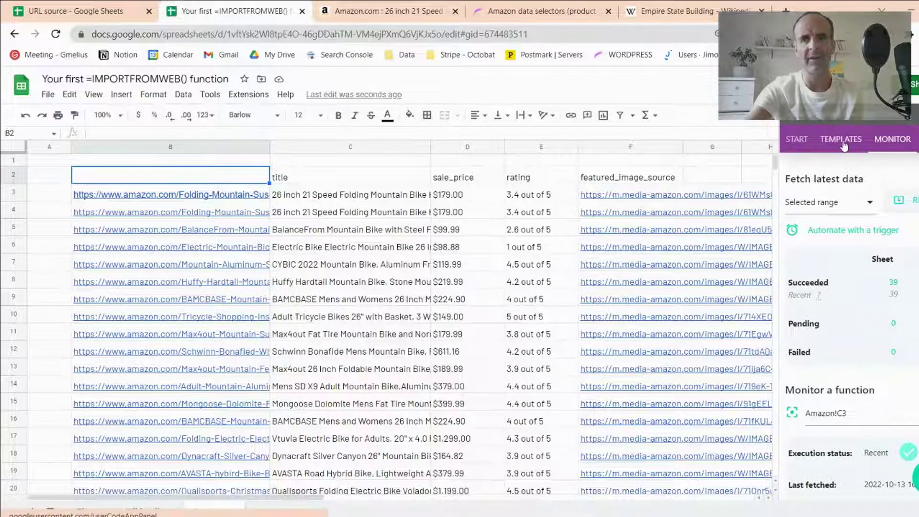
left_click(829, 142)
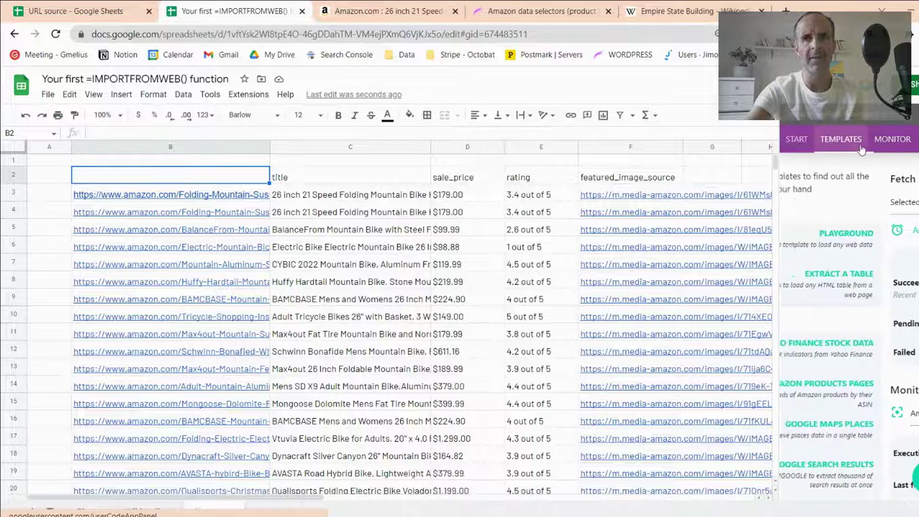
scroll(892, 305, "down", 2)
scroll(892, 304, "down", 3)
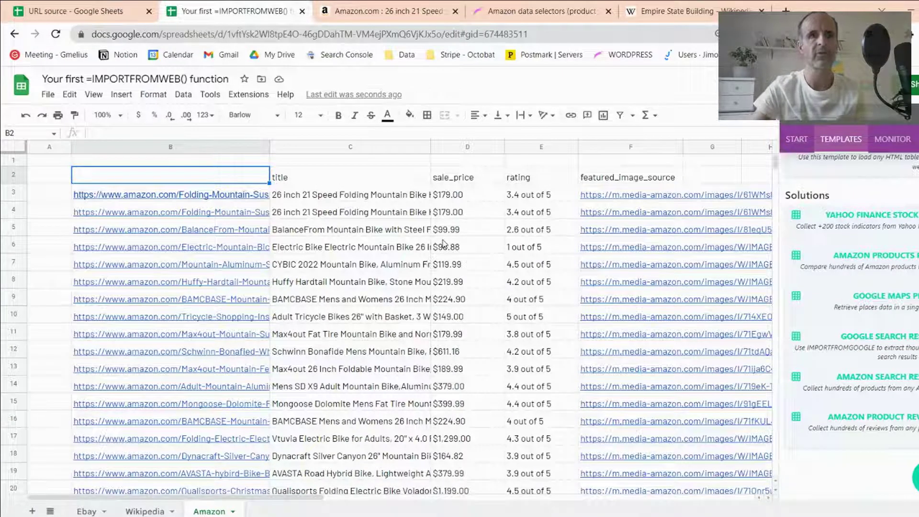
Insert the 'ImportFromWeb - Google Maps places' template sheet from its solution card
left_click(886, 300)
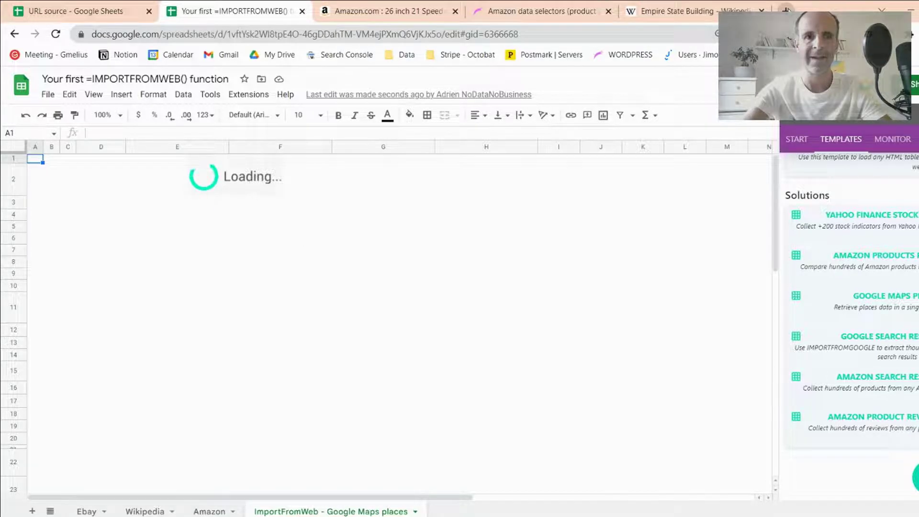
Open Google Maps in a new tab and search for the Empire State Building
left_click(787, 9)
type("m")
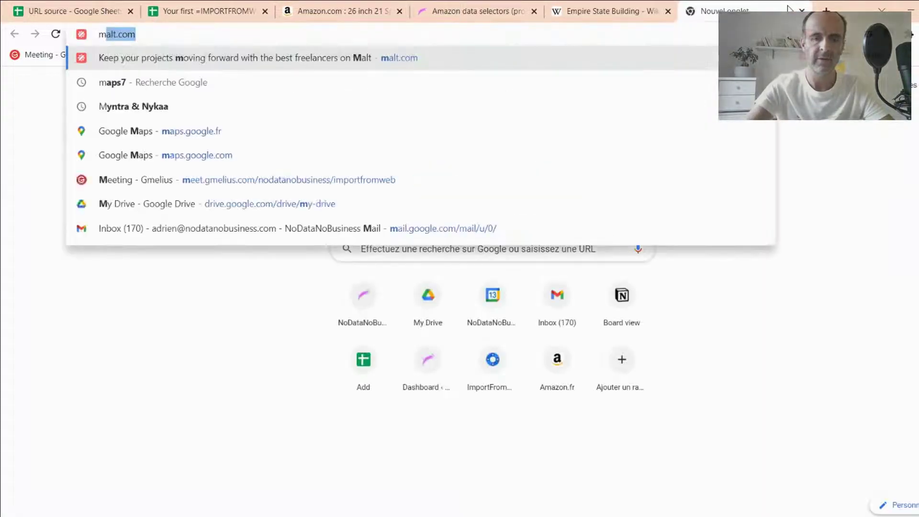
type("apss.google")
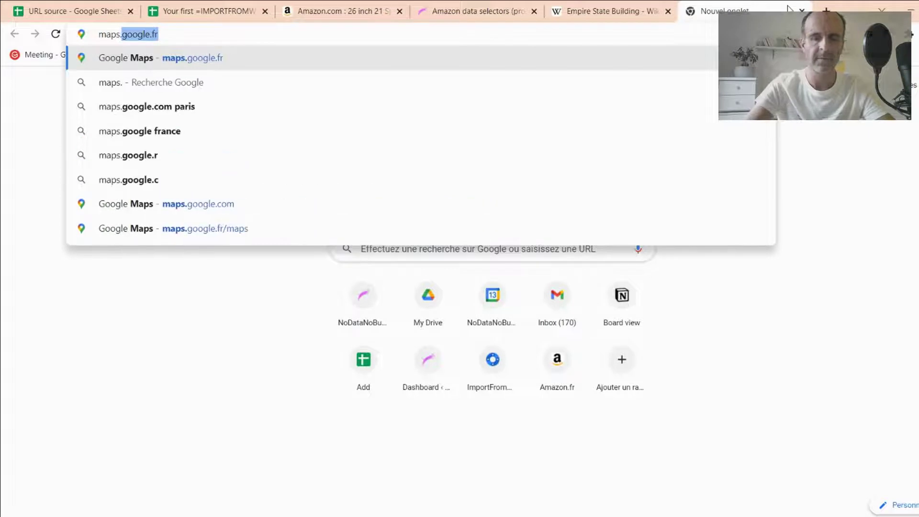
type(".com")
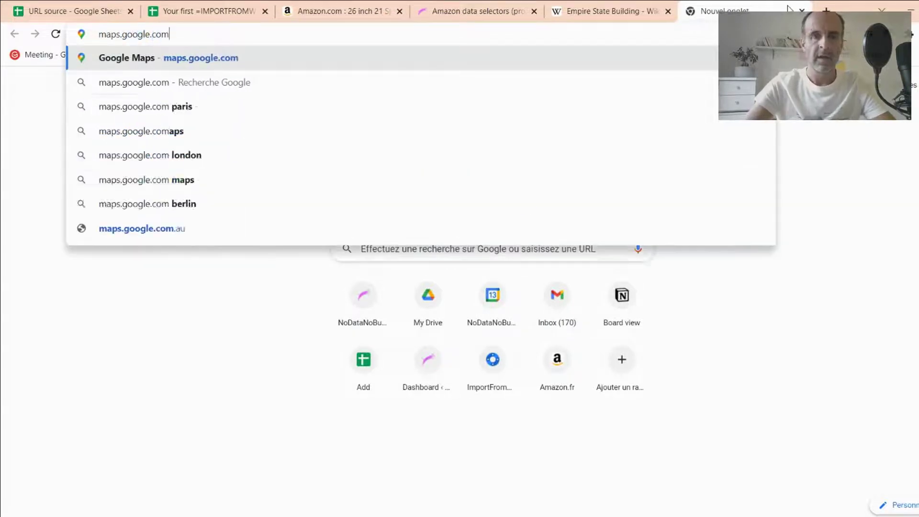
key("Return")
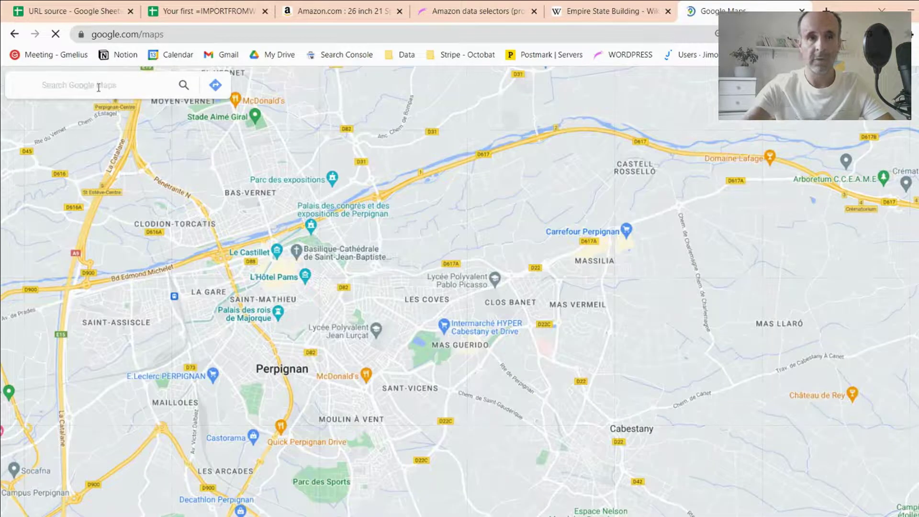
type("empire state")
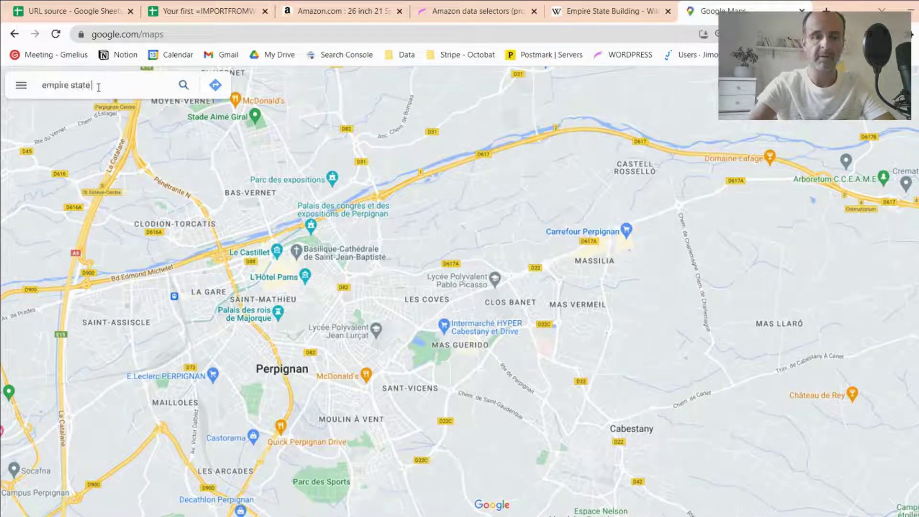
type(" brilding")
key("Return")
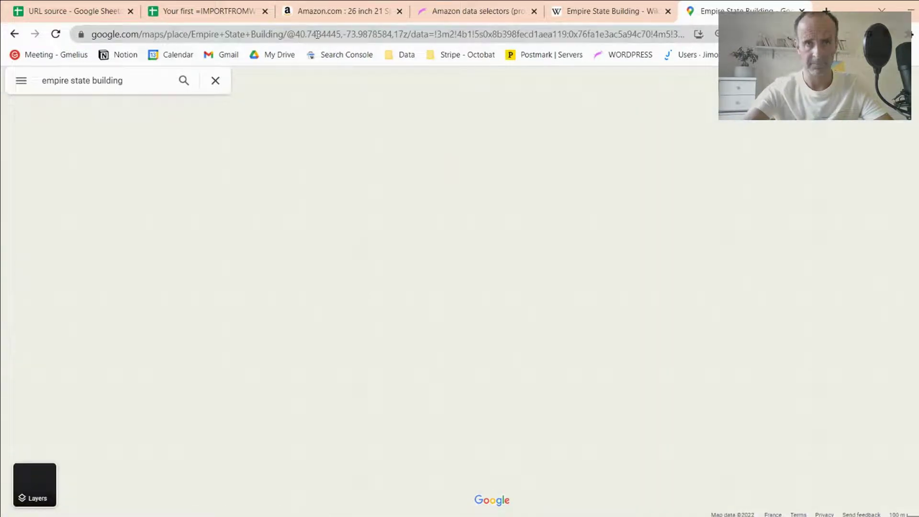
Copy the Empire State Building place page URL from the address bar
left_click(317, 35)
right_click(317, 34)
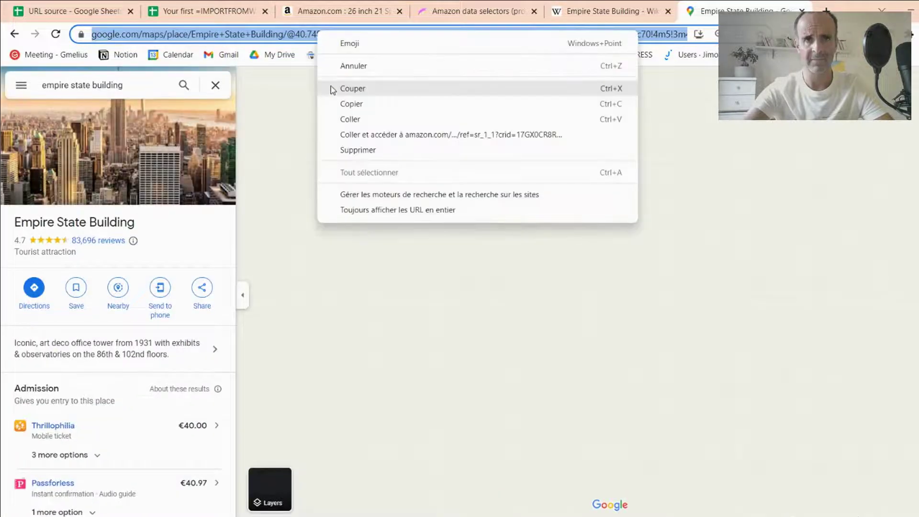
left_click(355, 105)
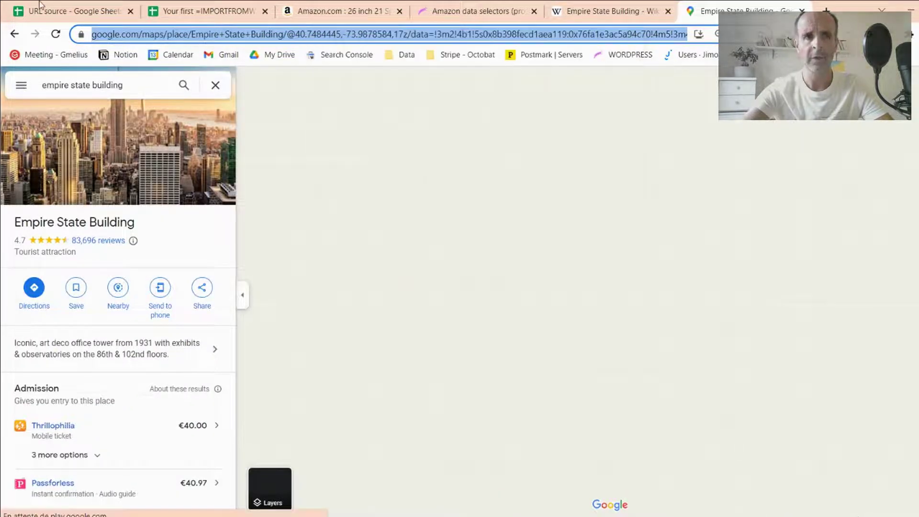
Paste the Empire State Building Maps URL into cell E22, replacing the Barano URL
left_click(204, 9)
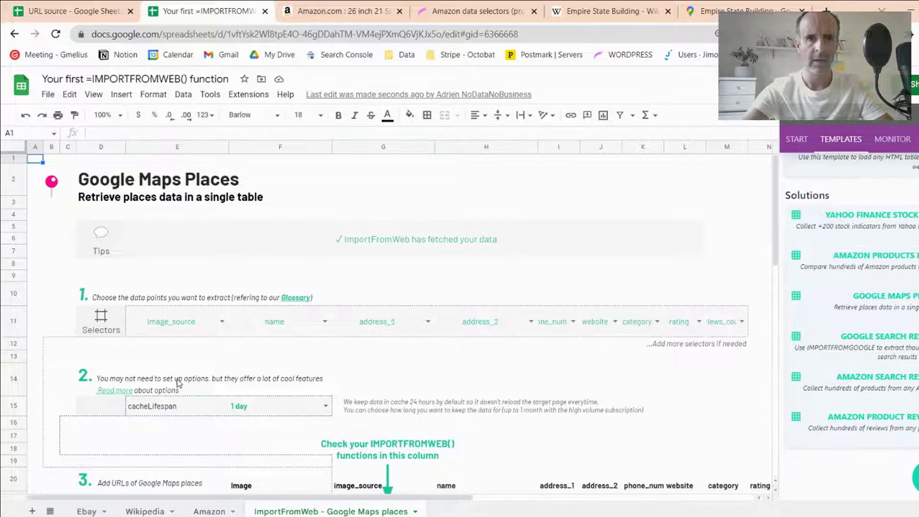
scroll(178, 382, "down", 4)
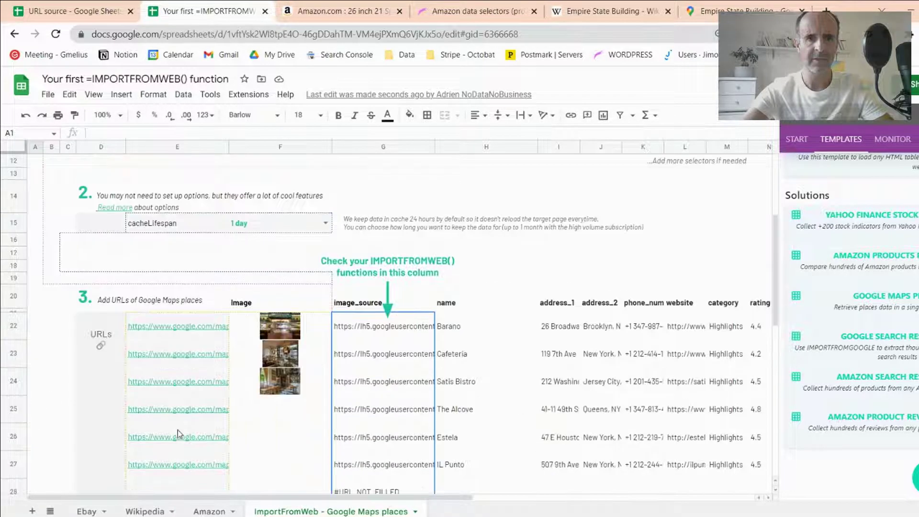
left_click(173, 328)
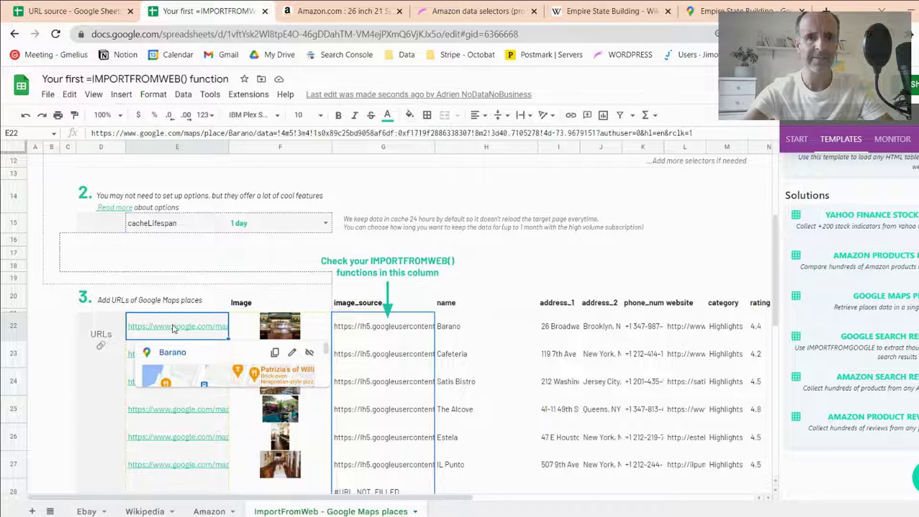
right_click(175, 326)
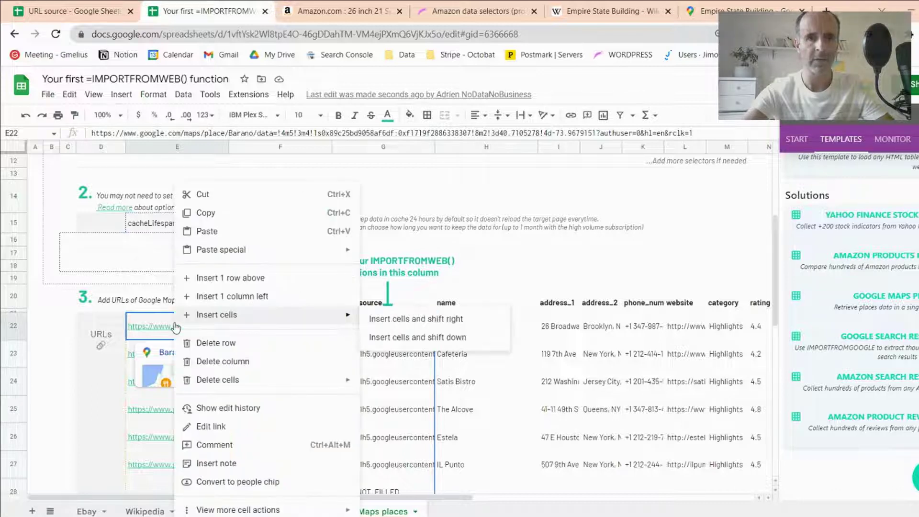
left_click(223, 233)
Clear the remaining place URLs in E23:E27 and review the F11 selector list, leaving it unchanged
key("Down")
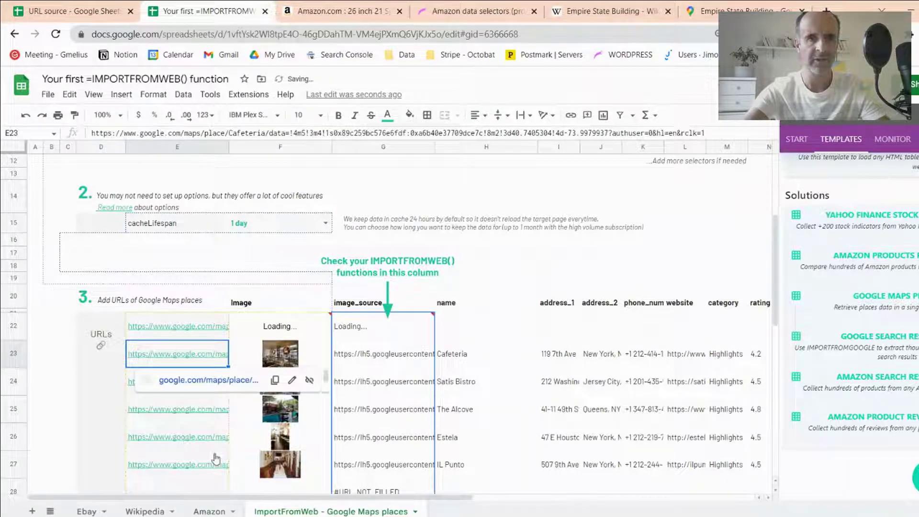
left_click(214, 458, "shift")
key("Delete")
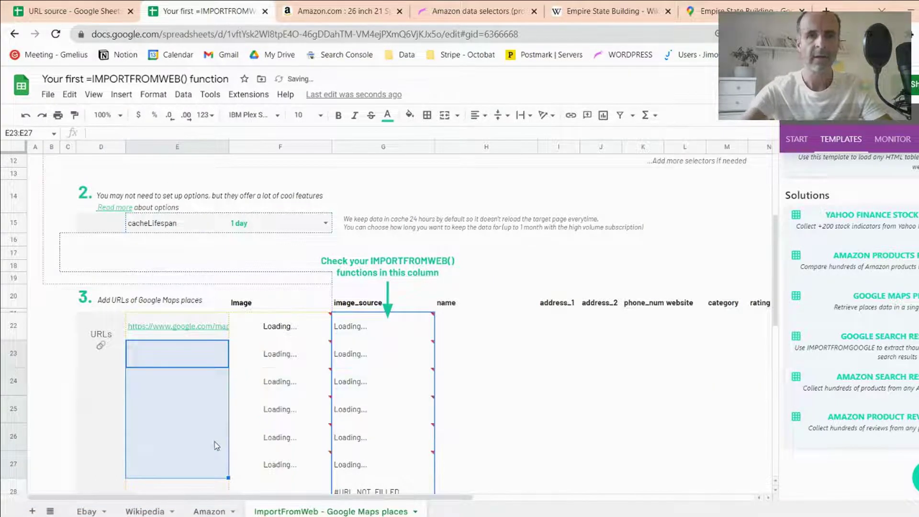
scroll(217, 337, "up", 4)
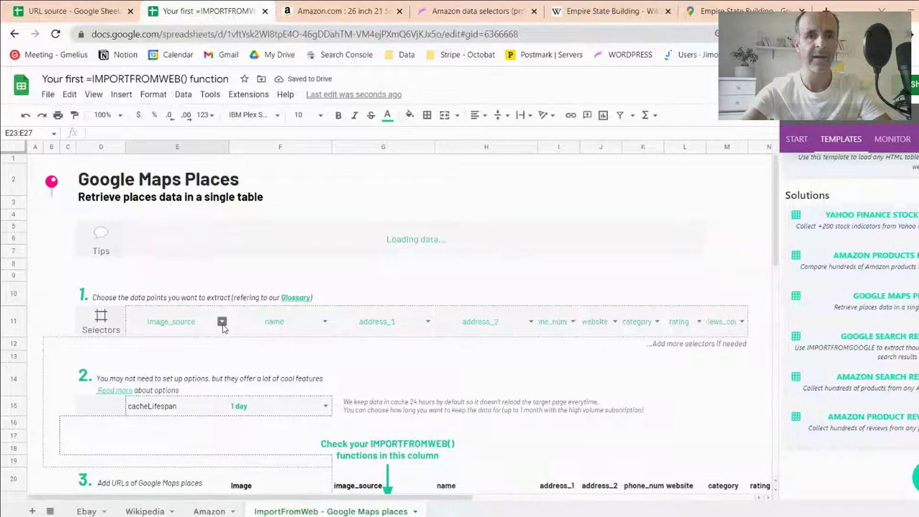
left_click(325, 323)
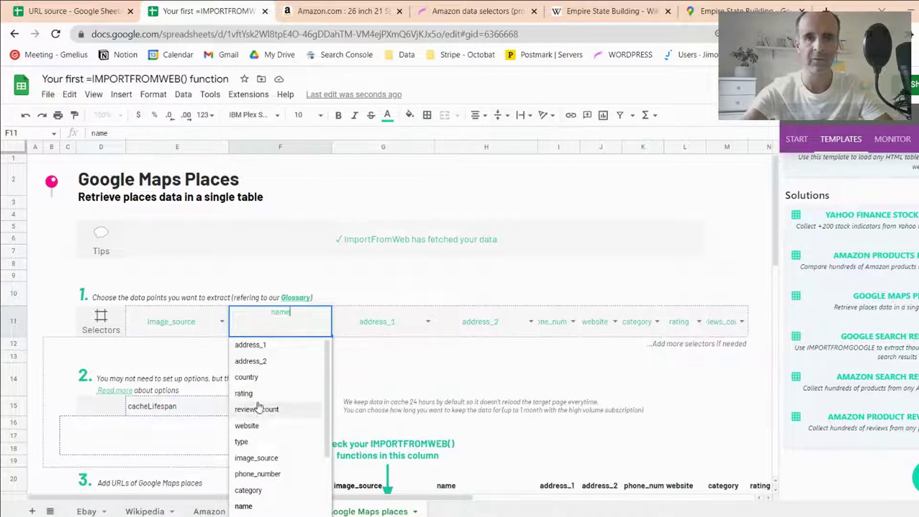
left_click(369, 278)
scroll(367, 287, "down", 3)
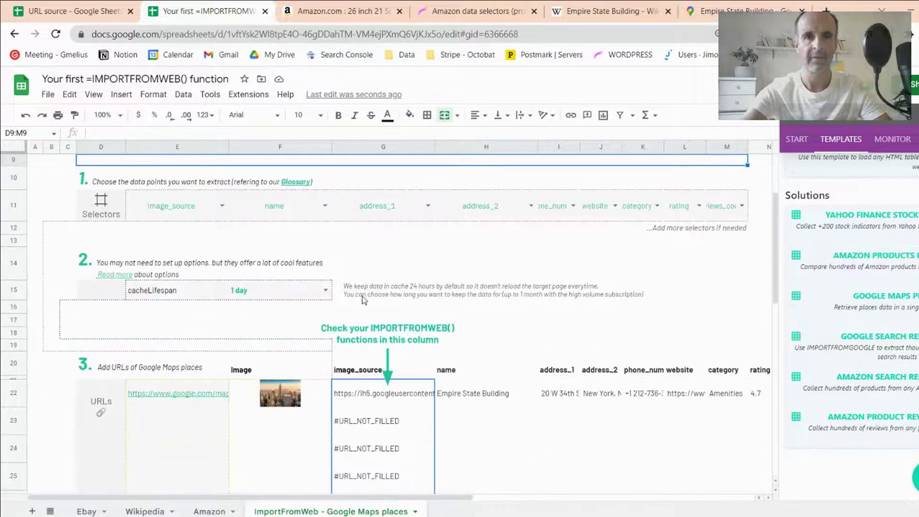
Check the Empire State Building Maps page, then return to the spreadsheet
left_click(709, 10)
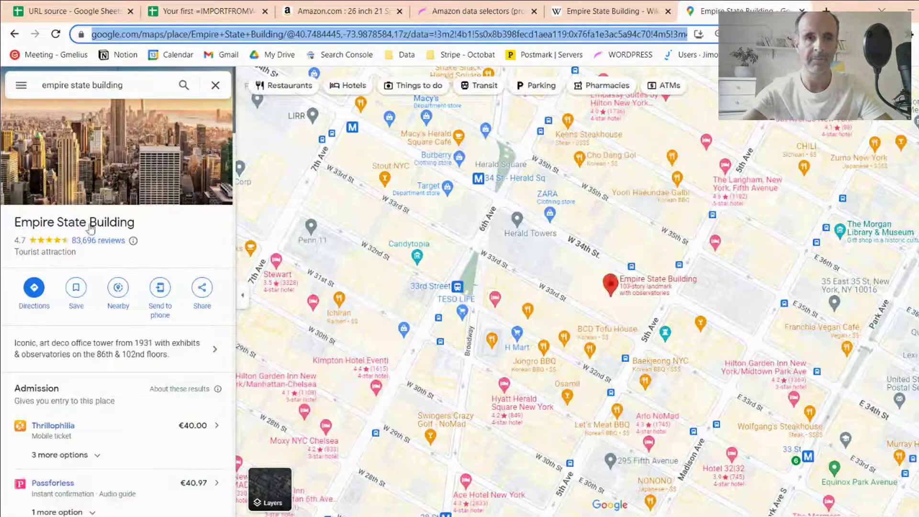
scroll(110, 265, "down", 6)
scroll(110, 264, "up", 2)
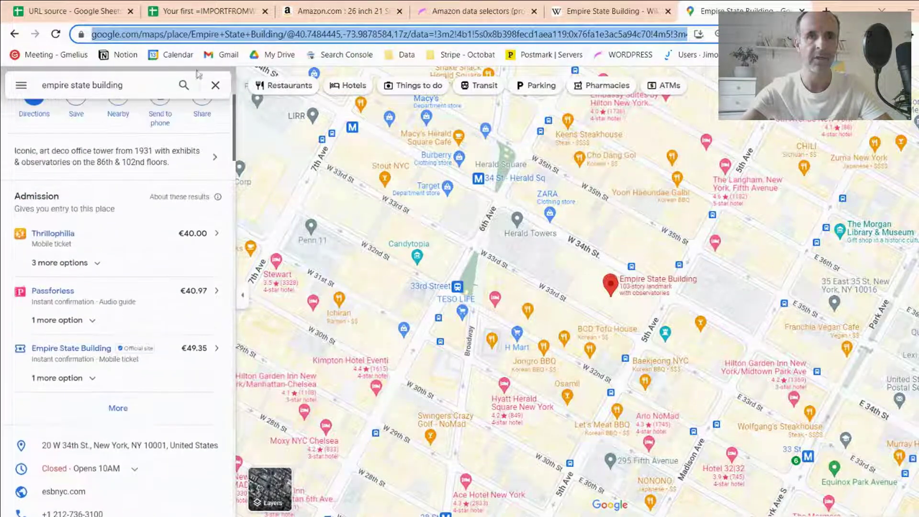
left_click(232, 5)
Review row 22 from G22 across phone, rating 4.7 and reviews_count 83696
left_click(491, 418)
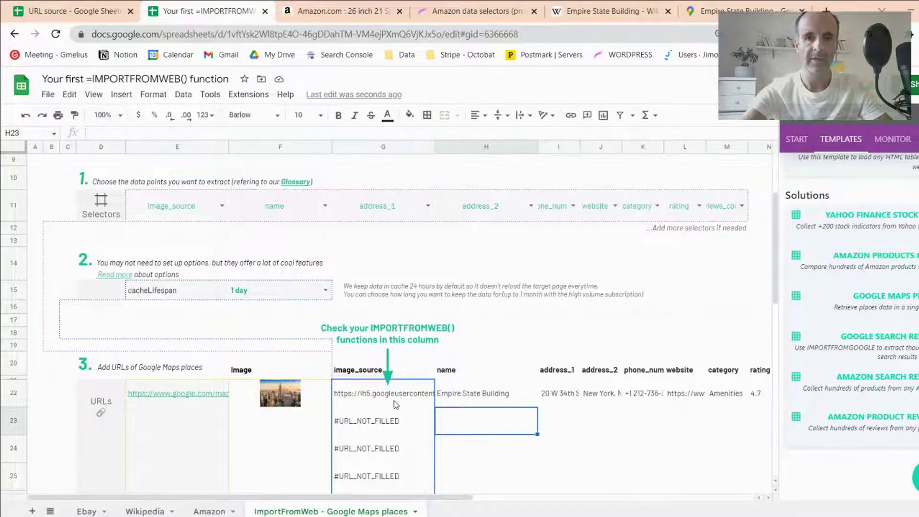
left_click(339, 398)
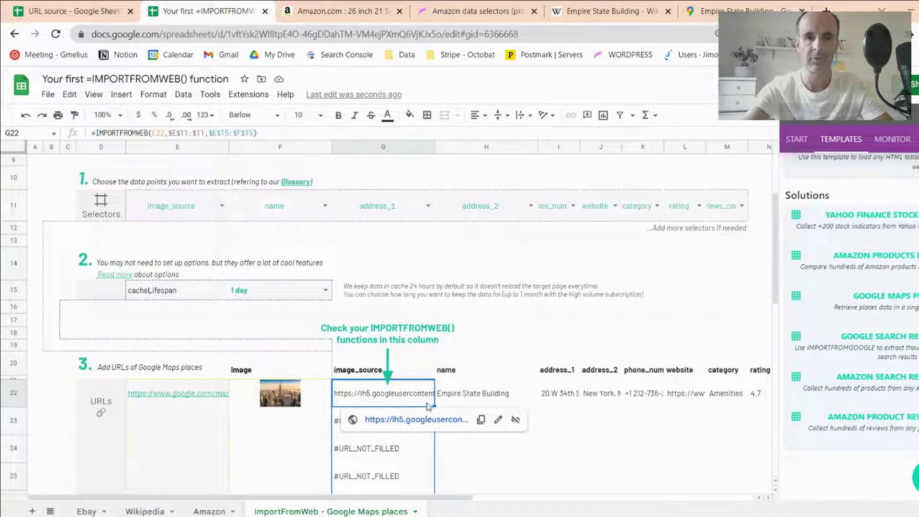
key("Right")
key("Right")
key("Right")
key("Right")
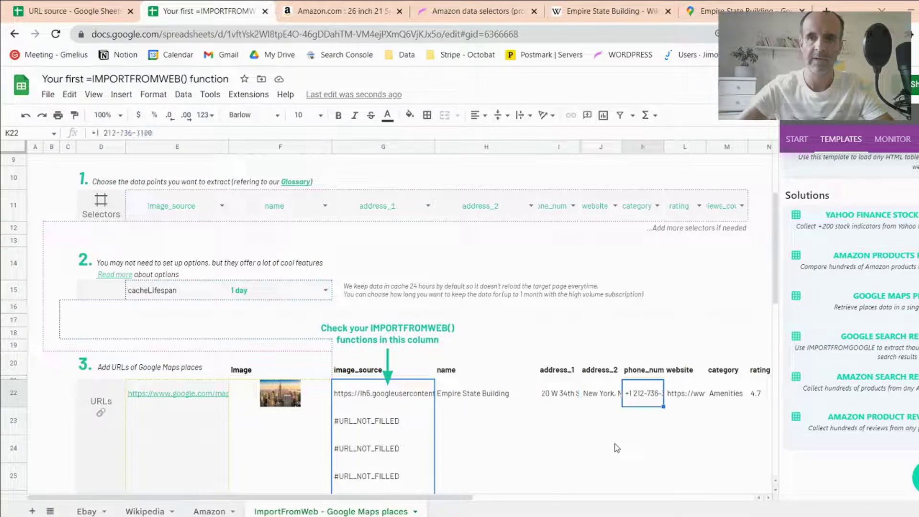
key("Right")
key("Right")
key("Right")
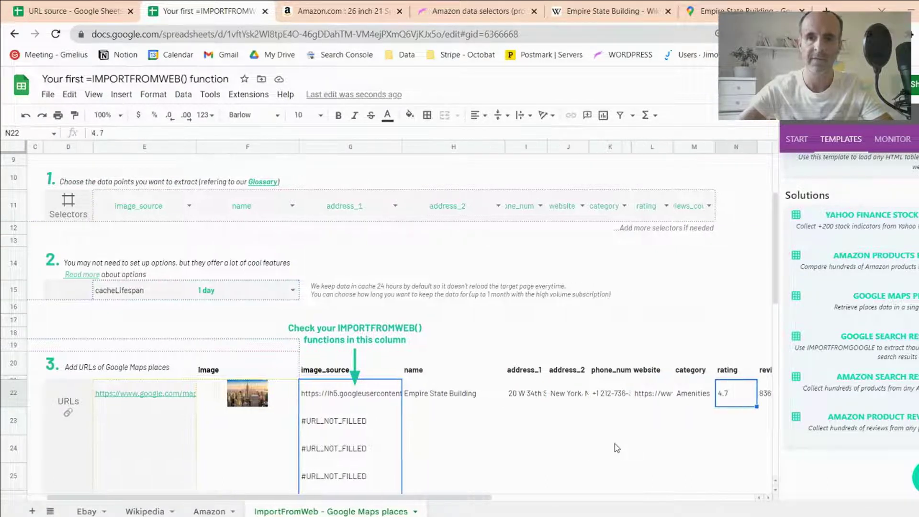
key("Right")
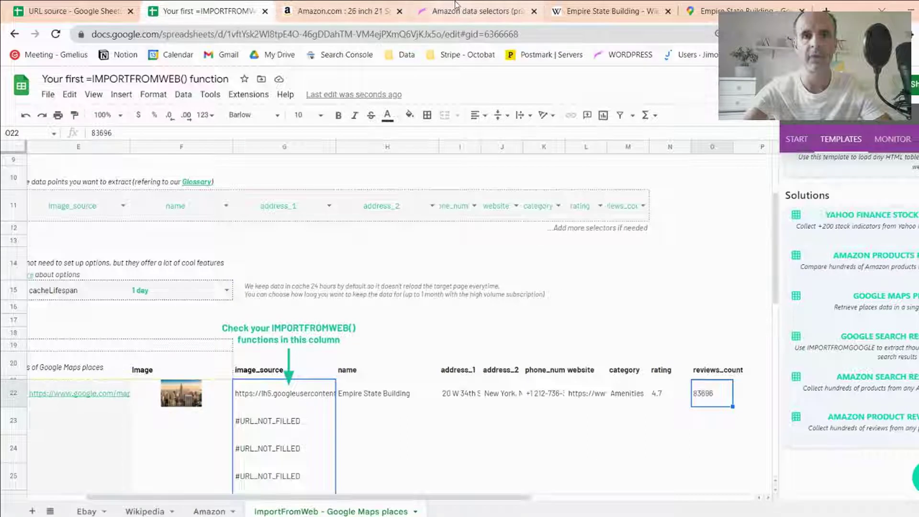
Switch to the ImportFromWeb Amazon data selectors documentation page
left_click(474, 10)
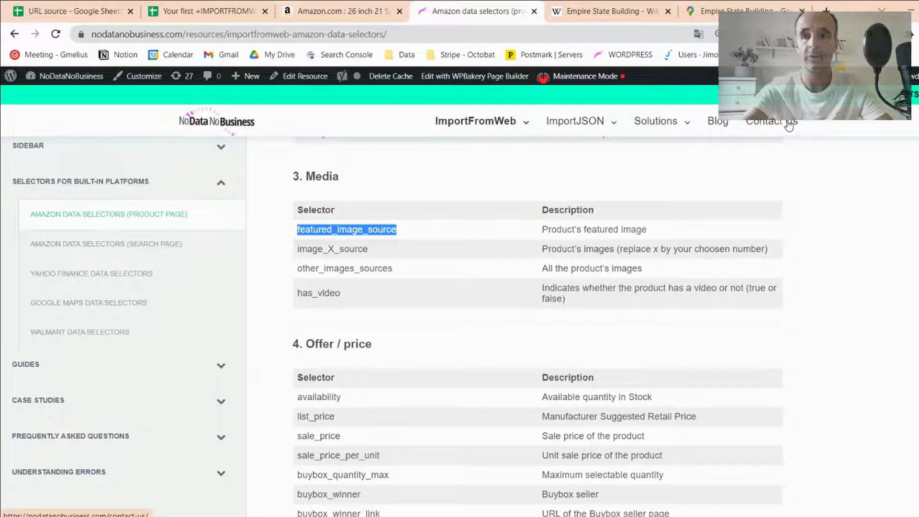